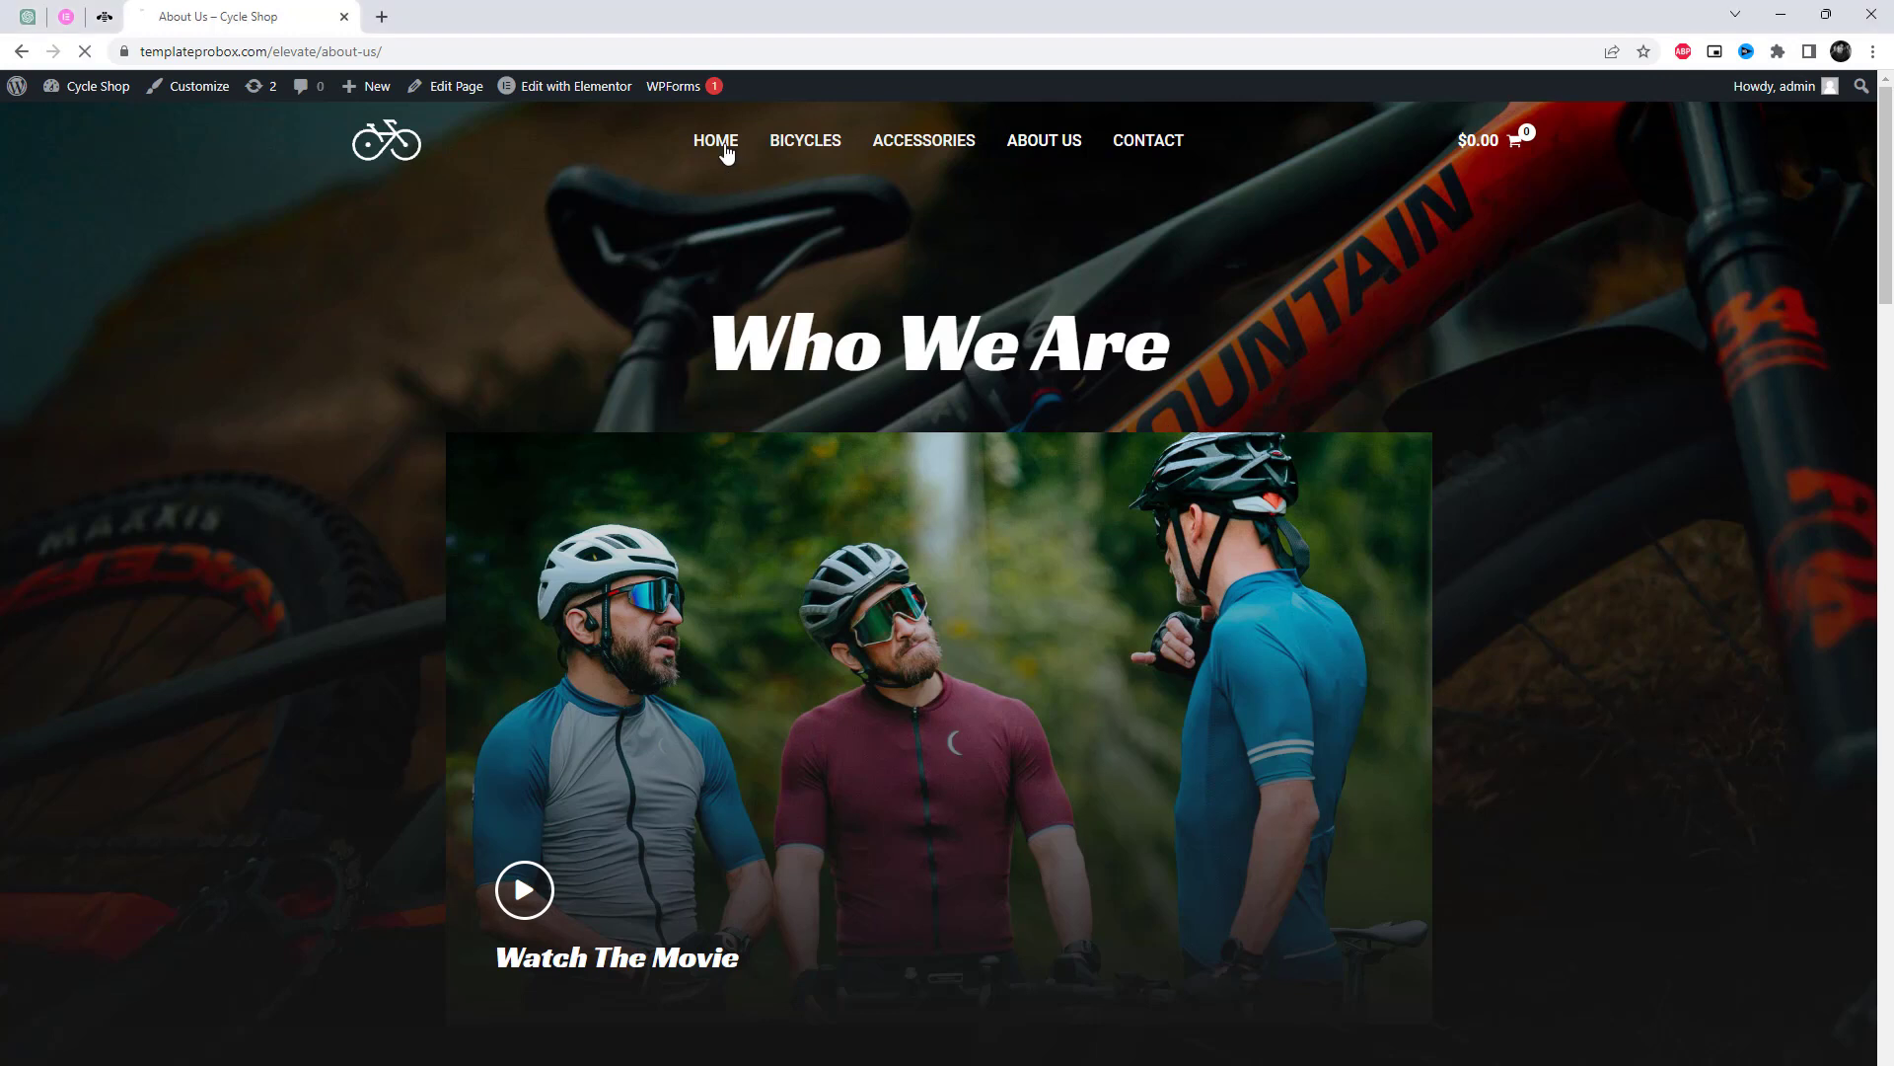
Browse the Home, Bicycles and About Us pages, then bring up the Edit with Elementor link options
click(715, 143)
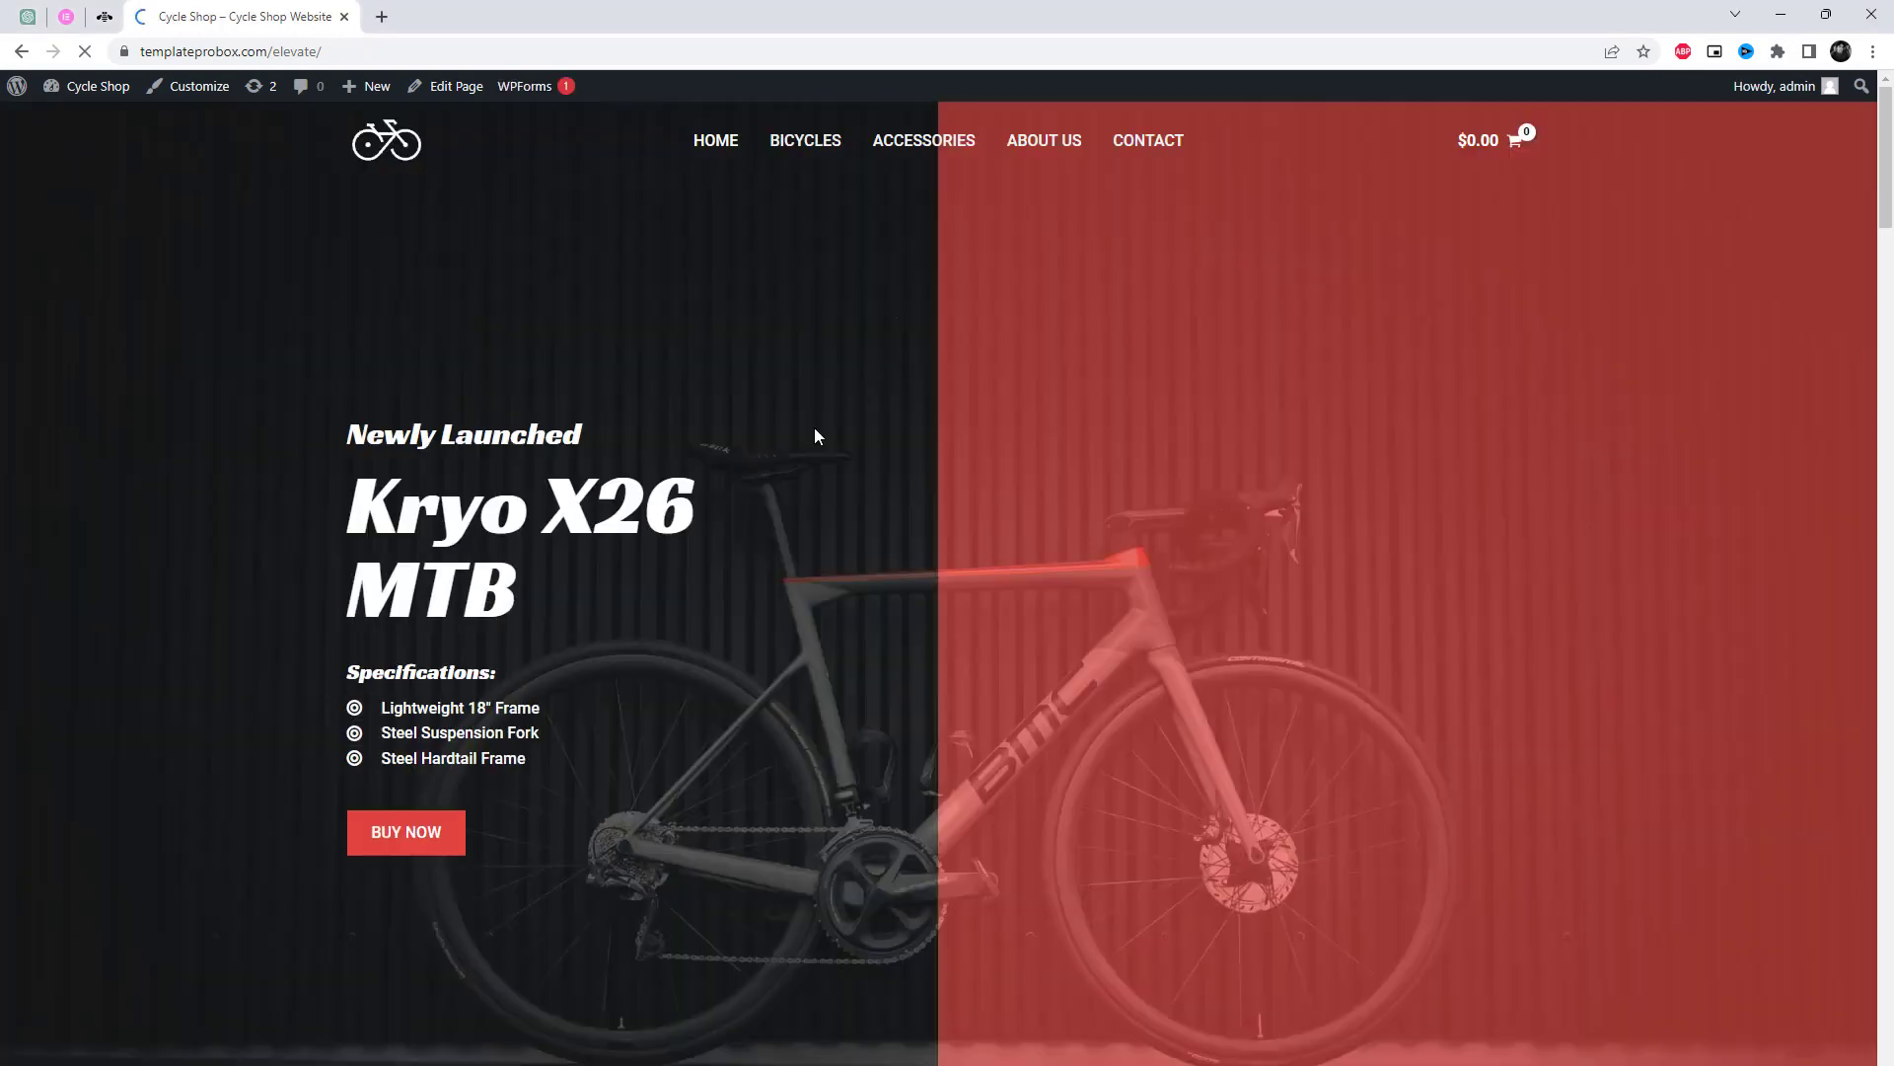
click(804, 141)
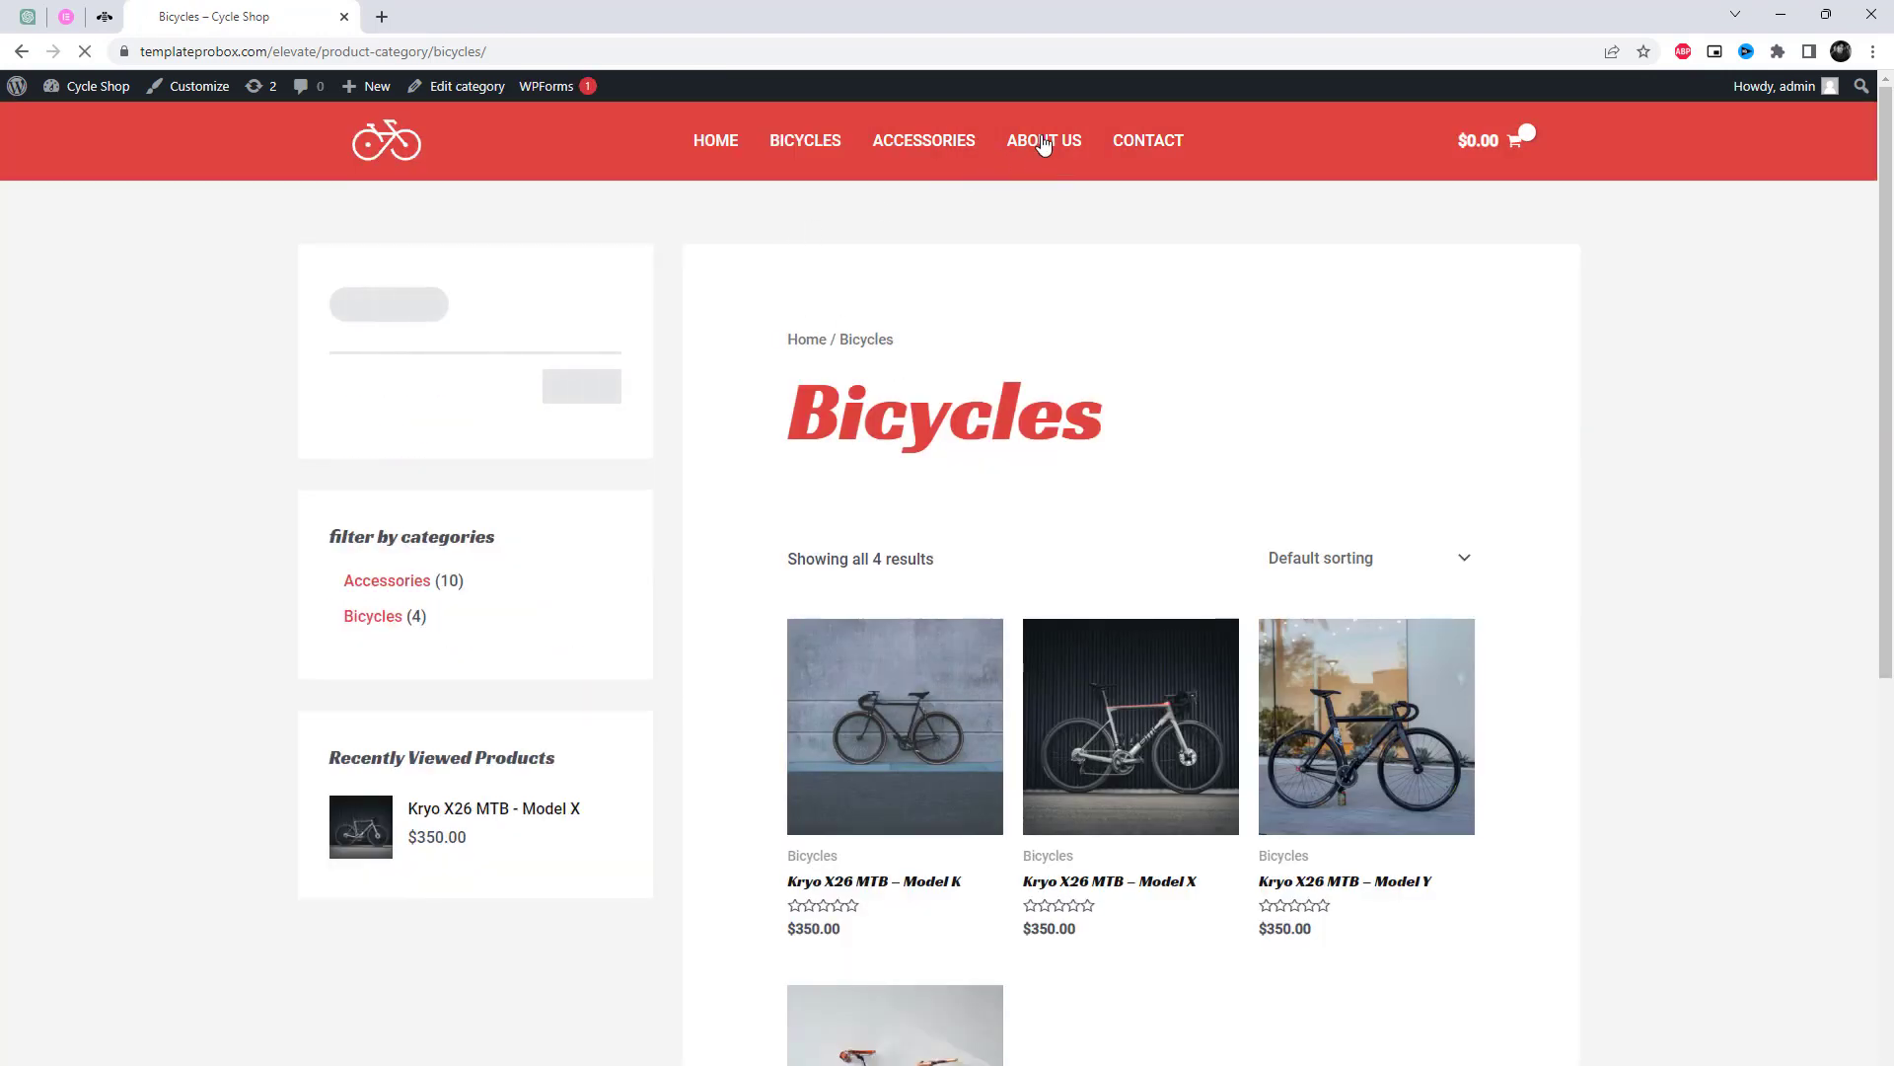
click(1042, 141)
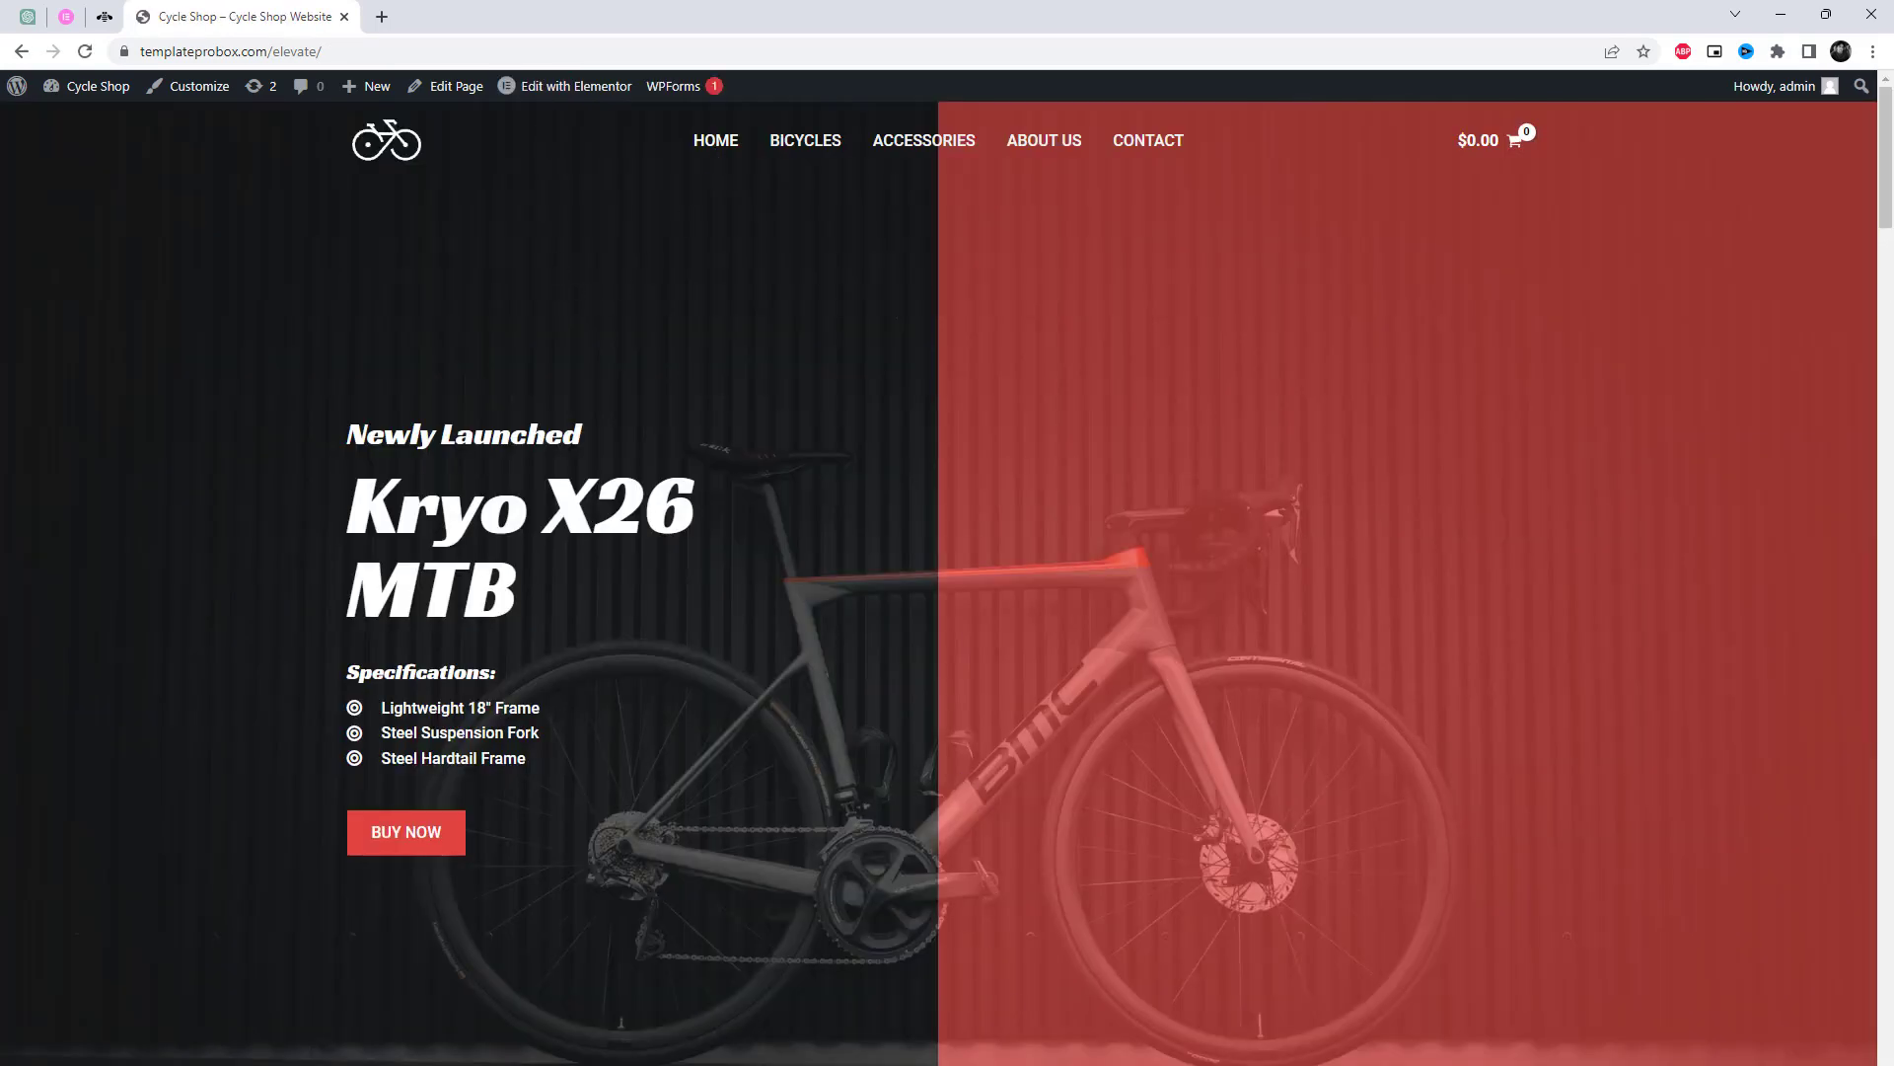
right_click(563, 86)
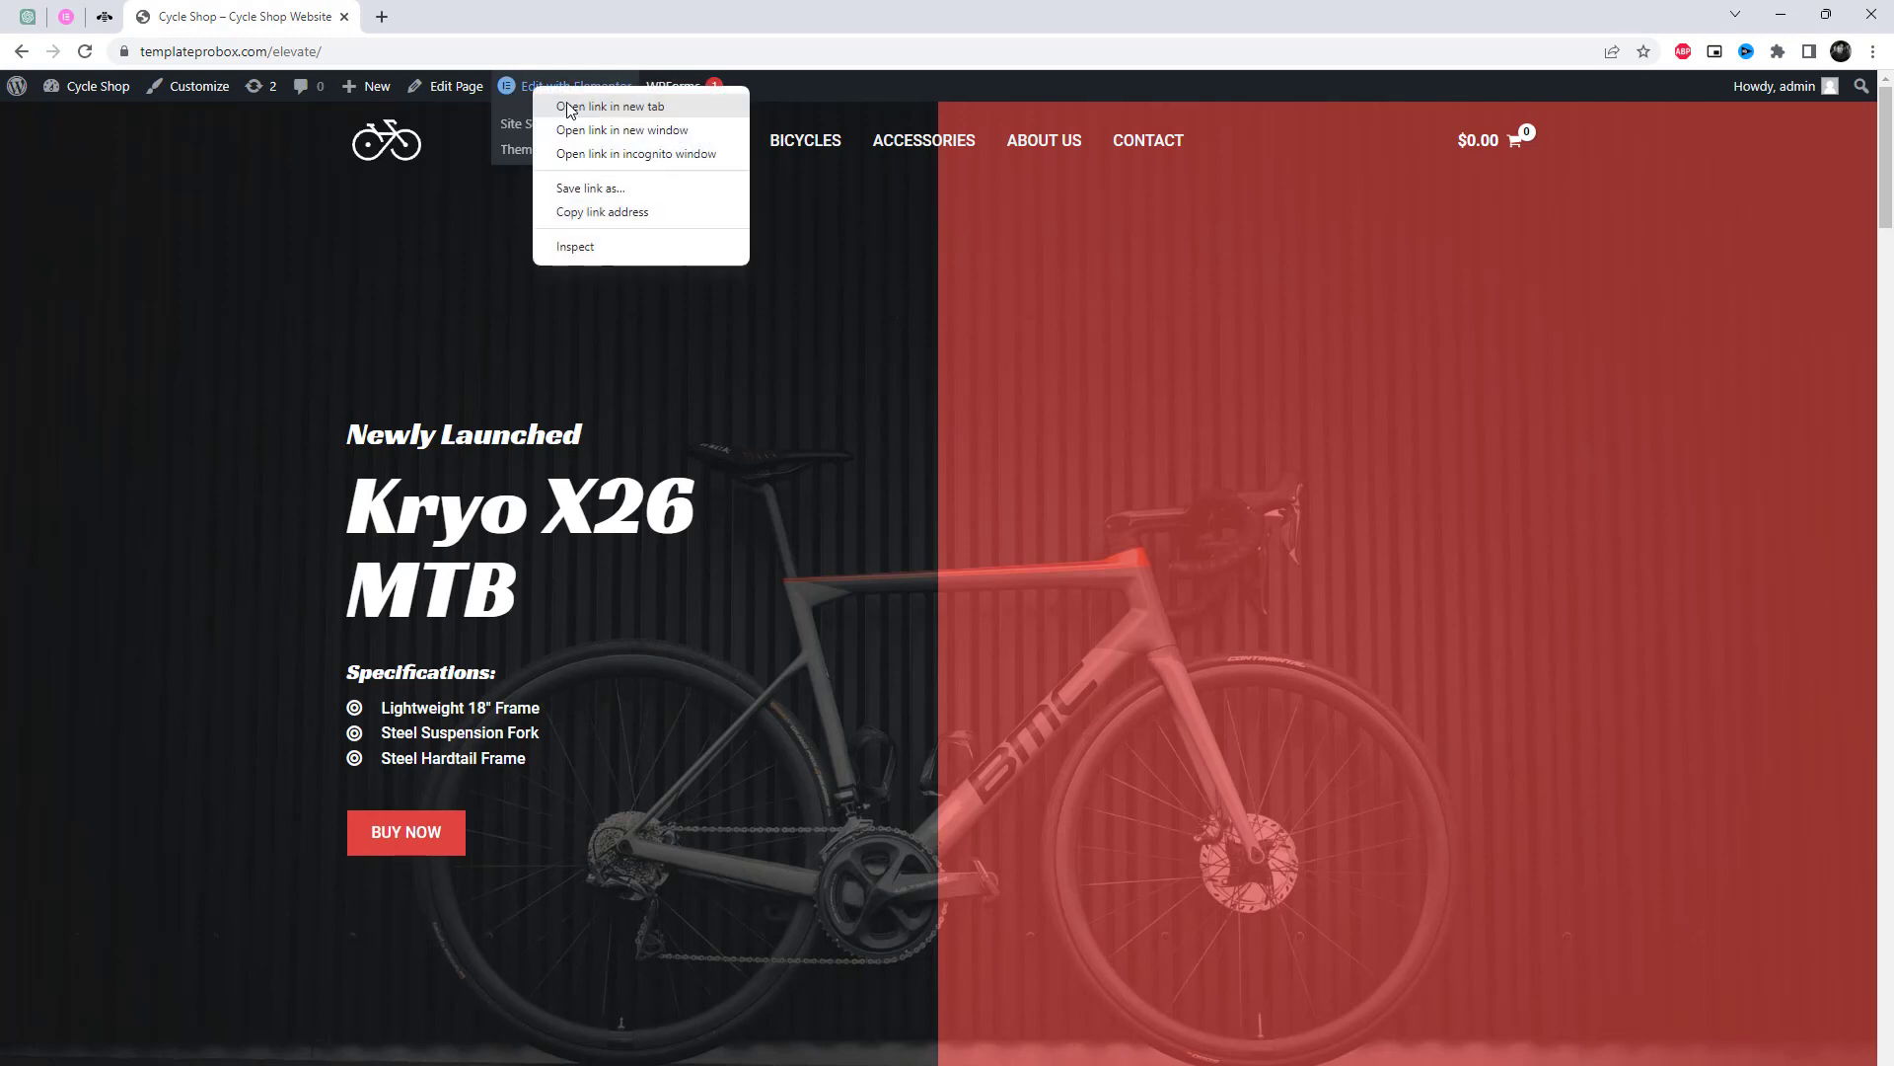
Open the Home page in Elementor in a new tab and go to Site Settings
click(569, 110)
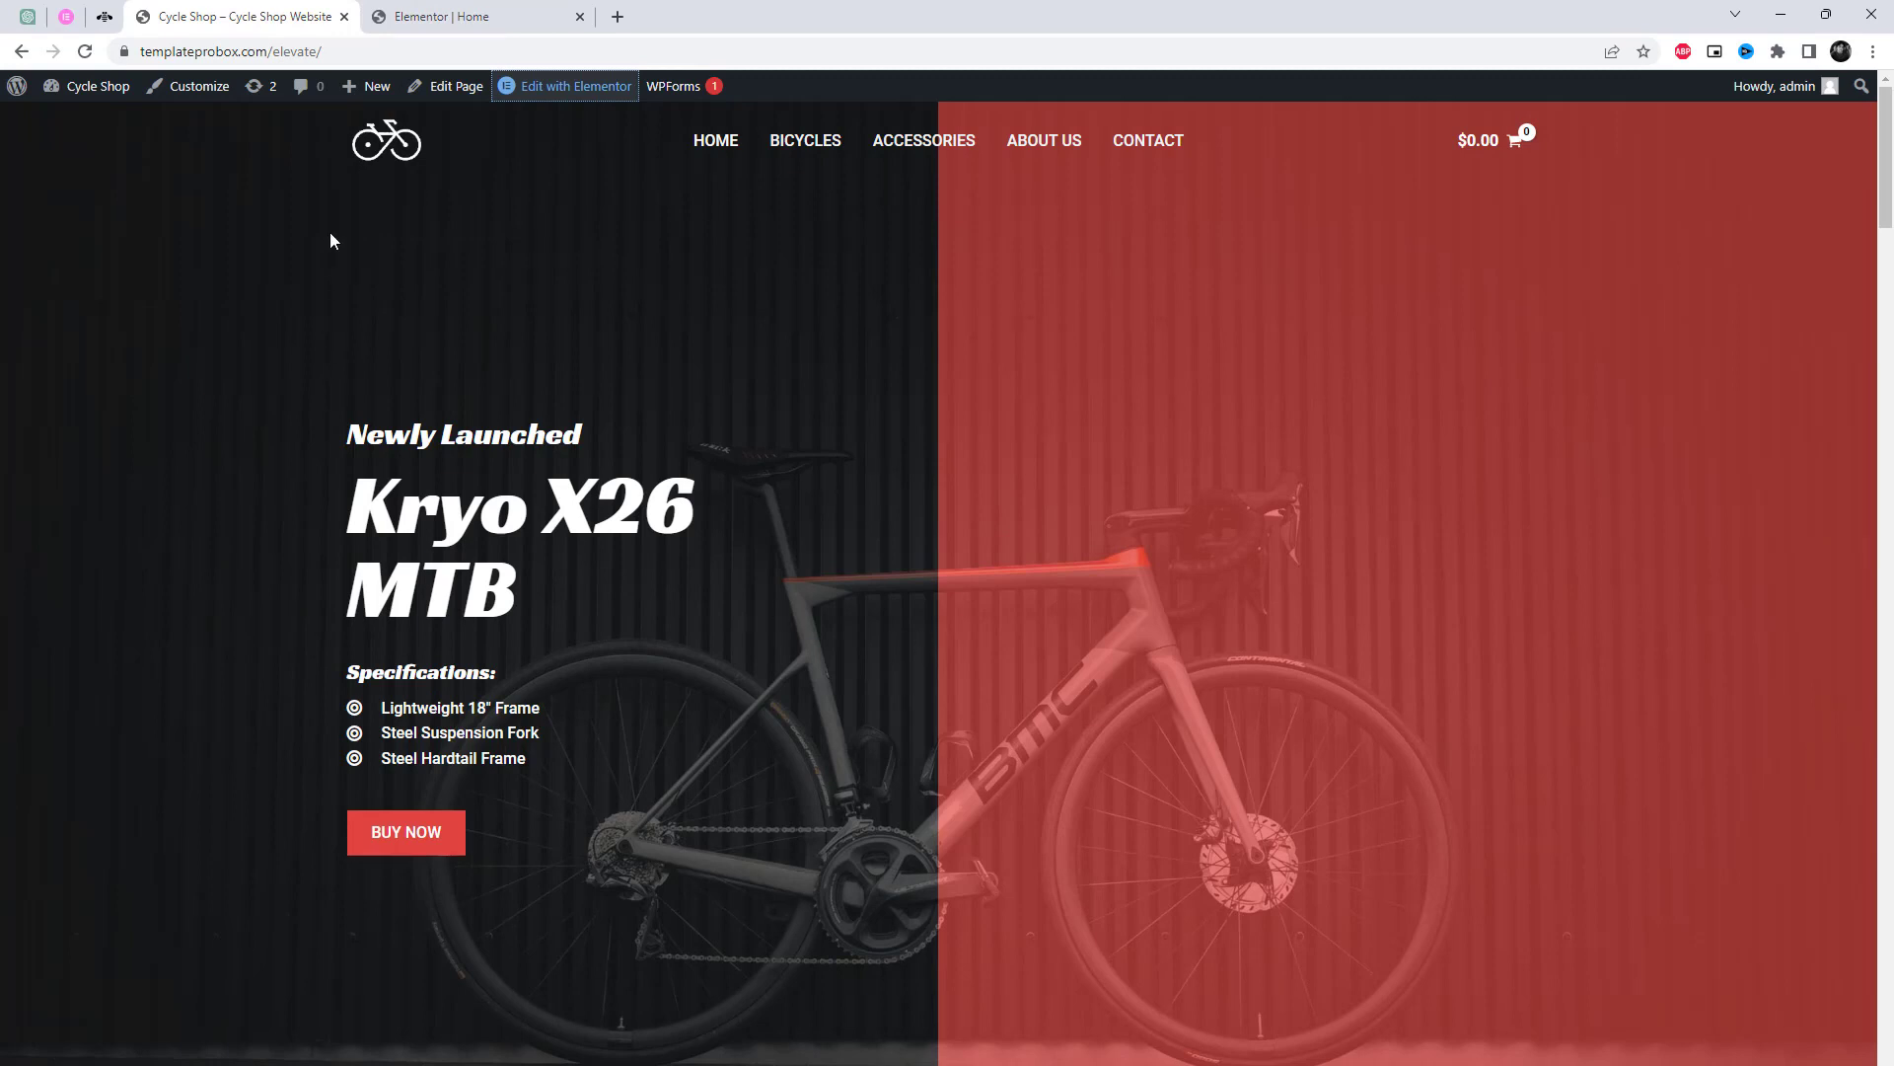
click(441, 16)
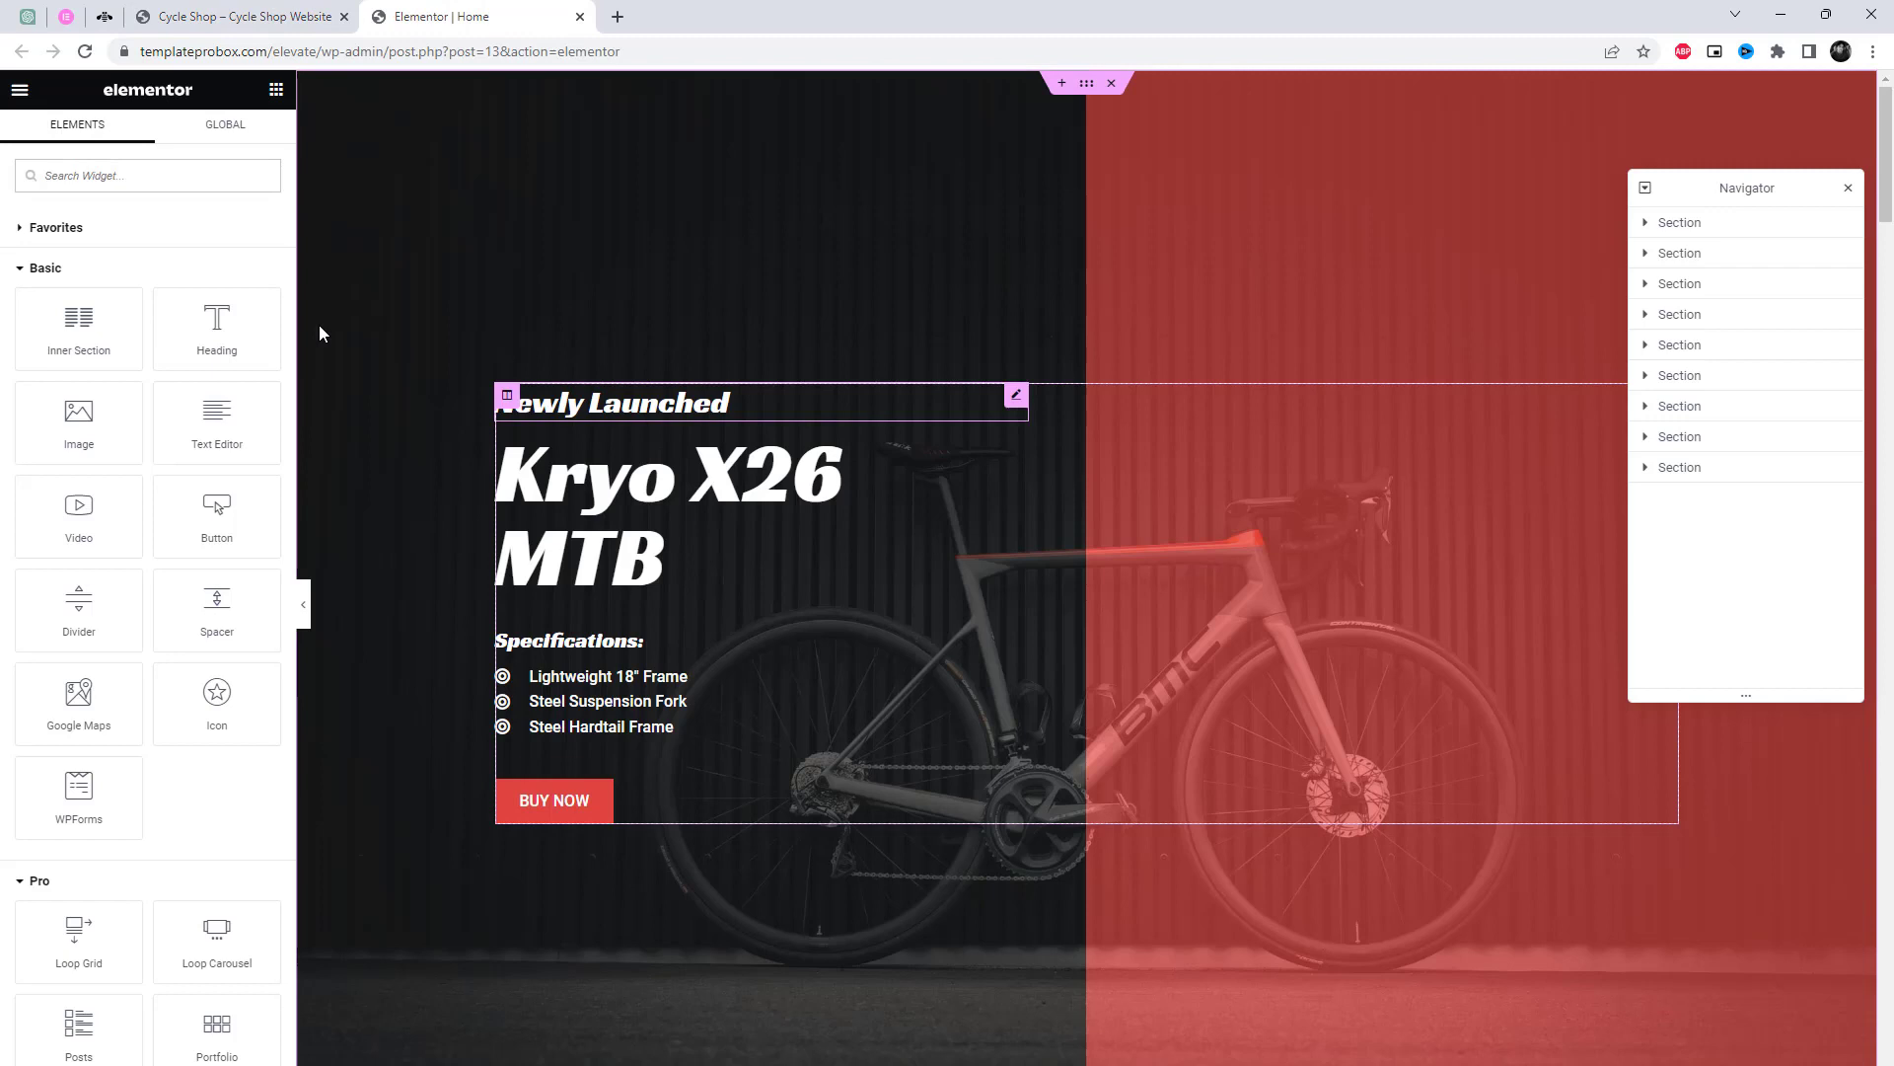
click(19, 90)
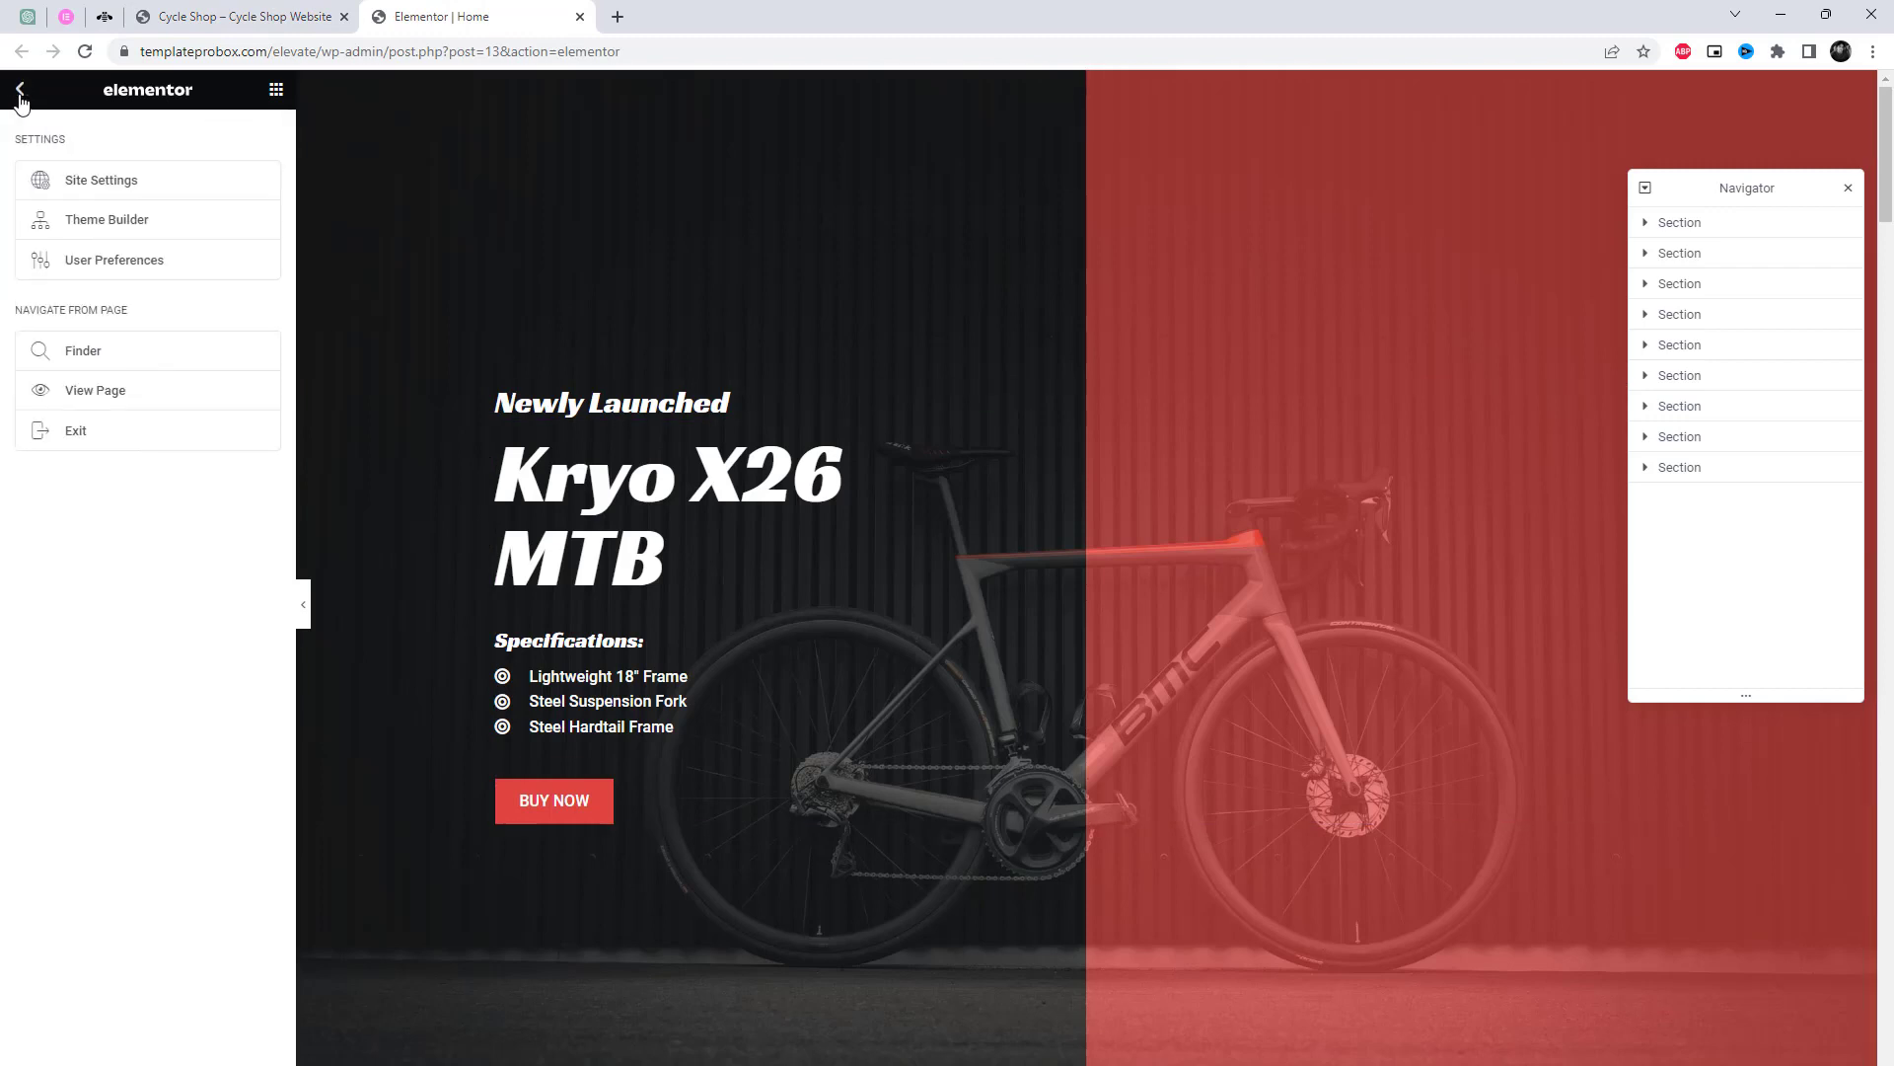
click(131, 187)
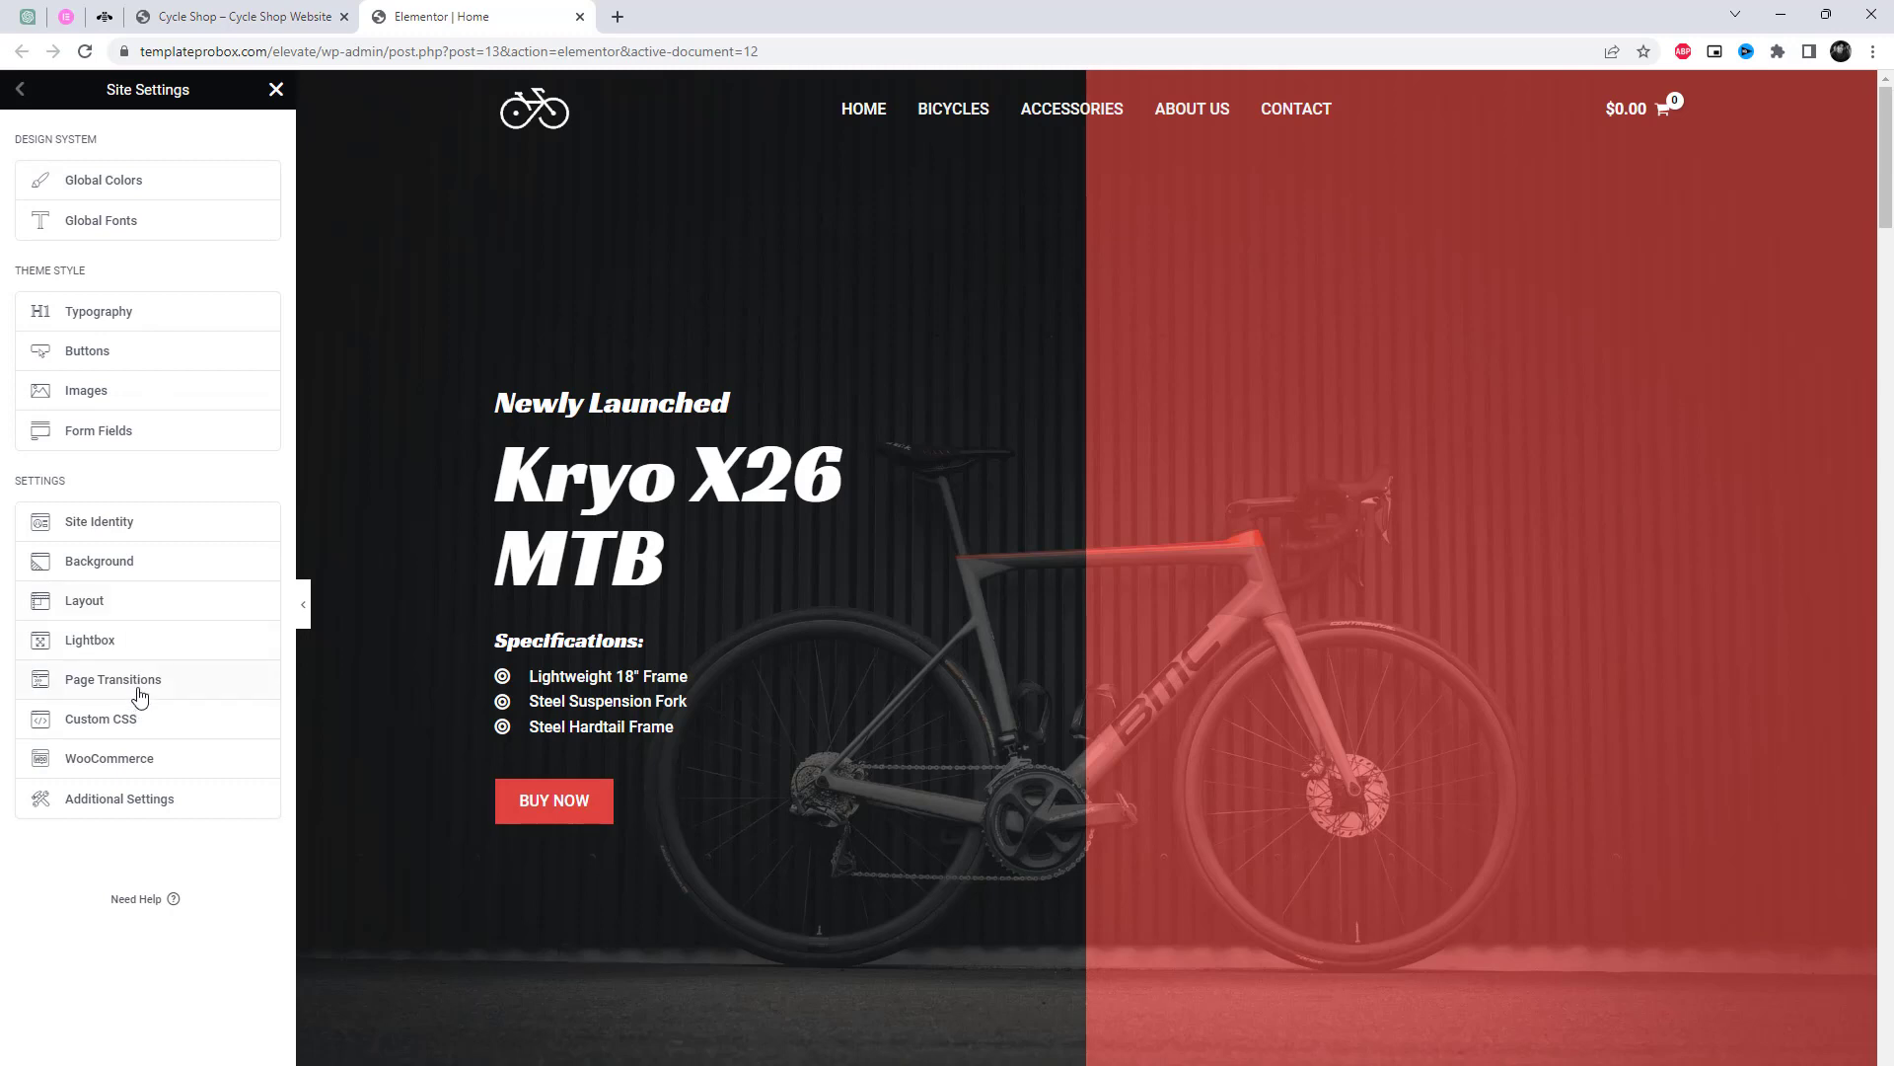
Set page transitions to a Fade In entrance and a Zoom Out exit
click(141, 684)
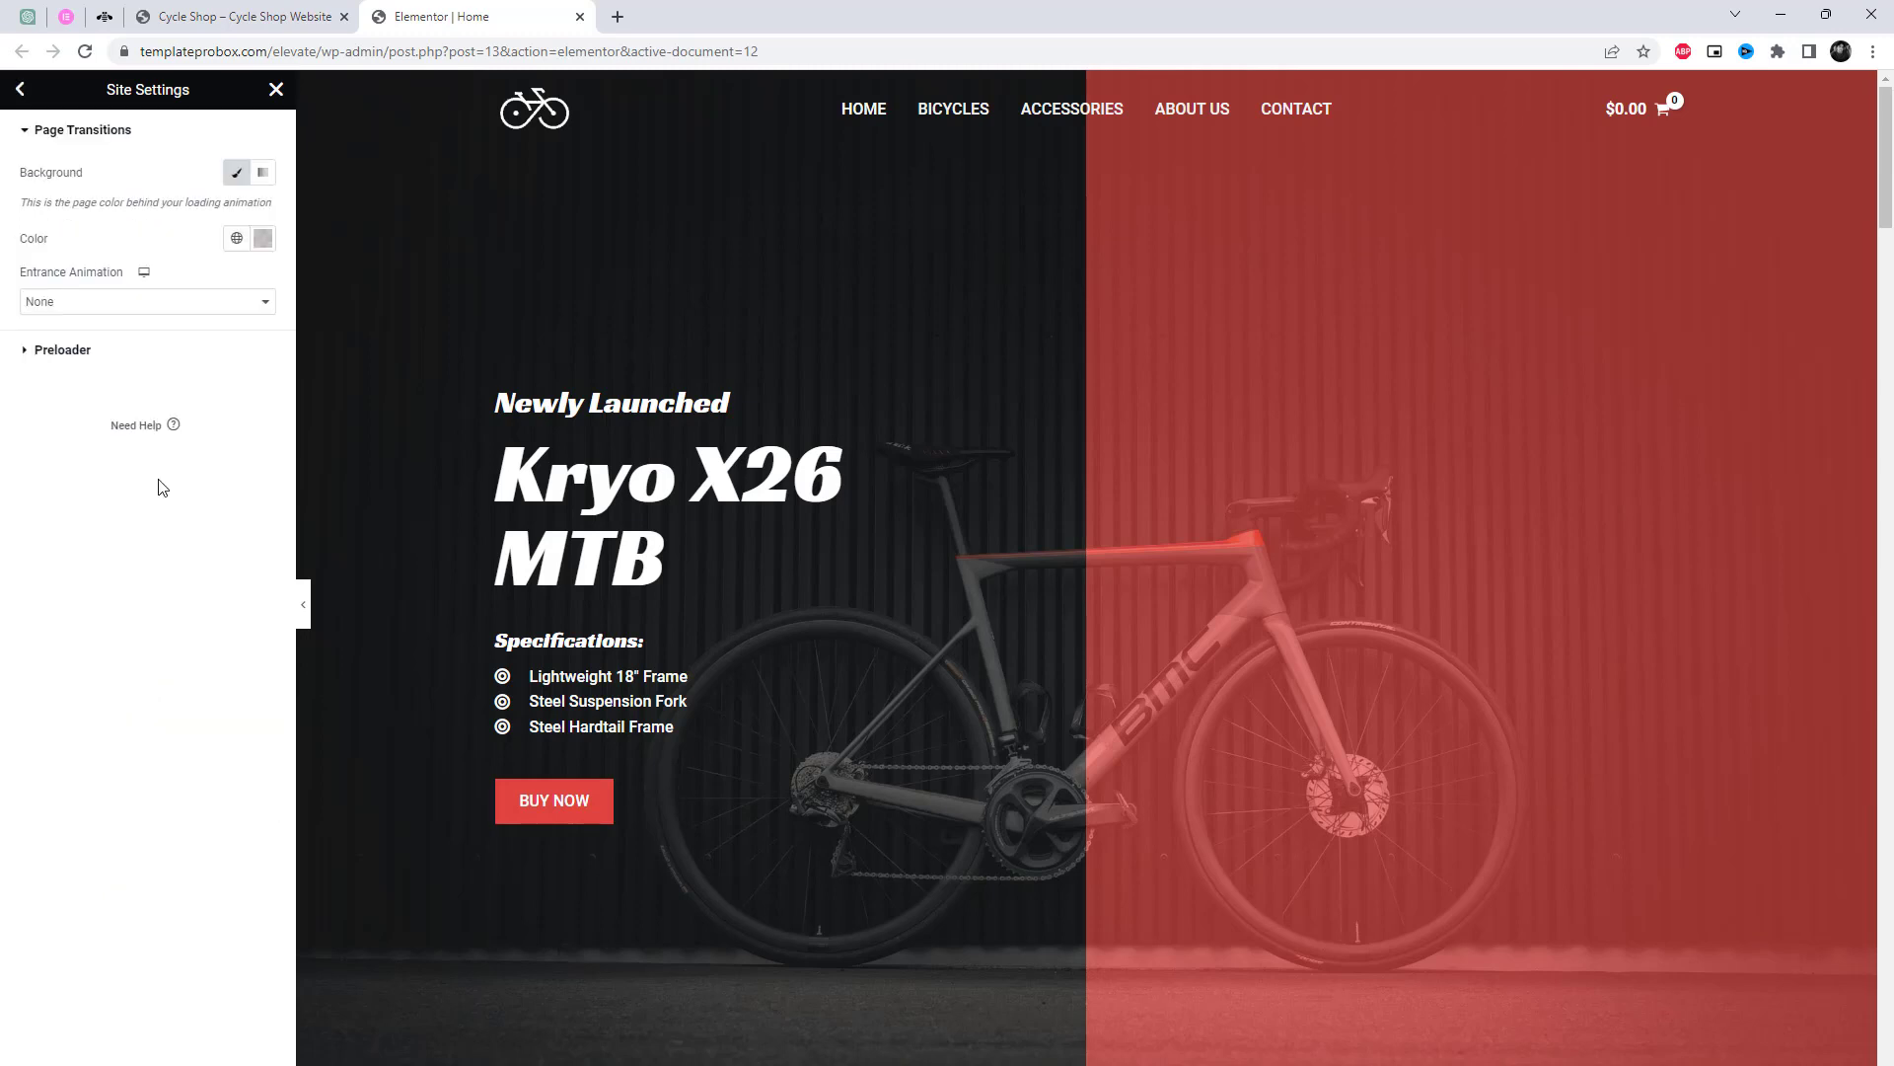
click(159, 304)
click(138, 338)
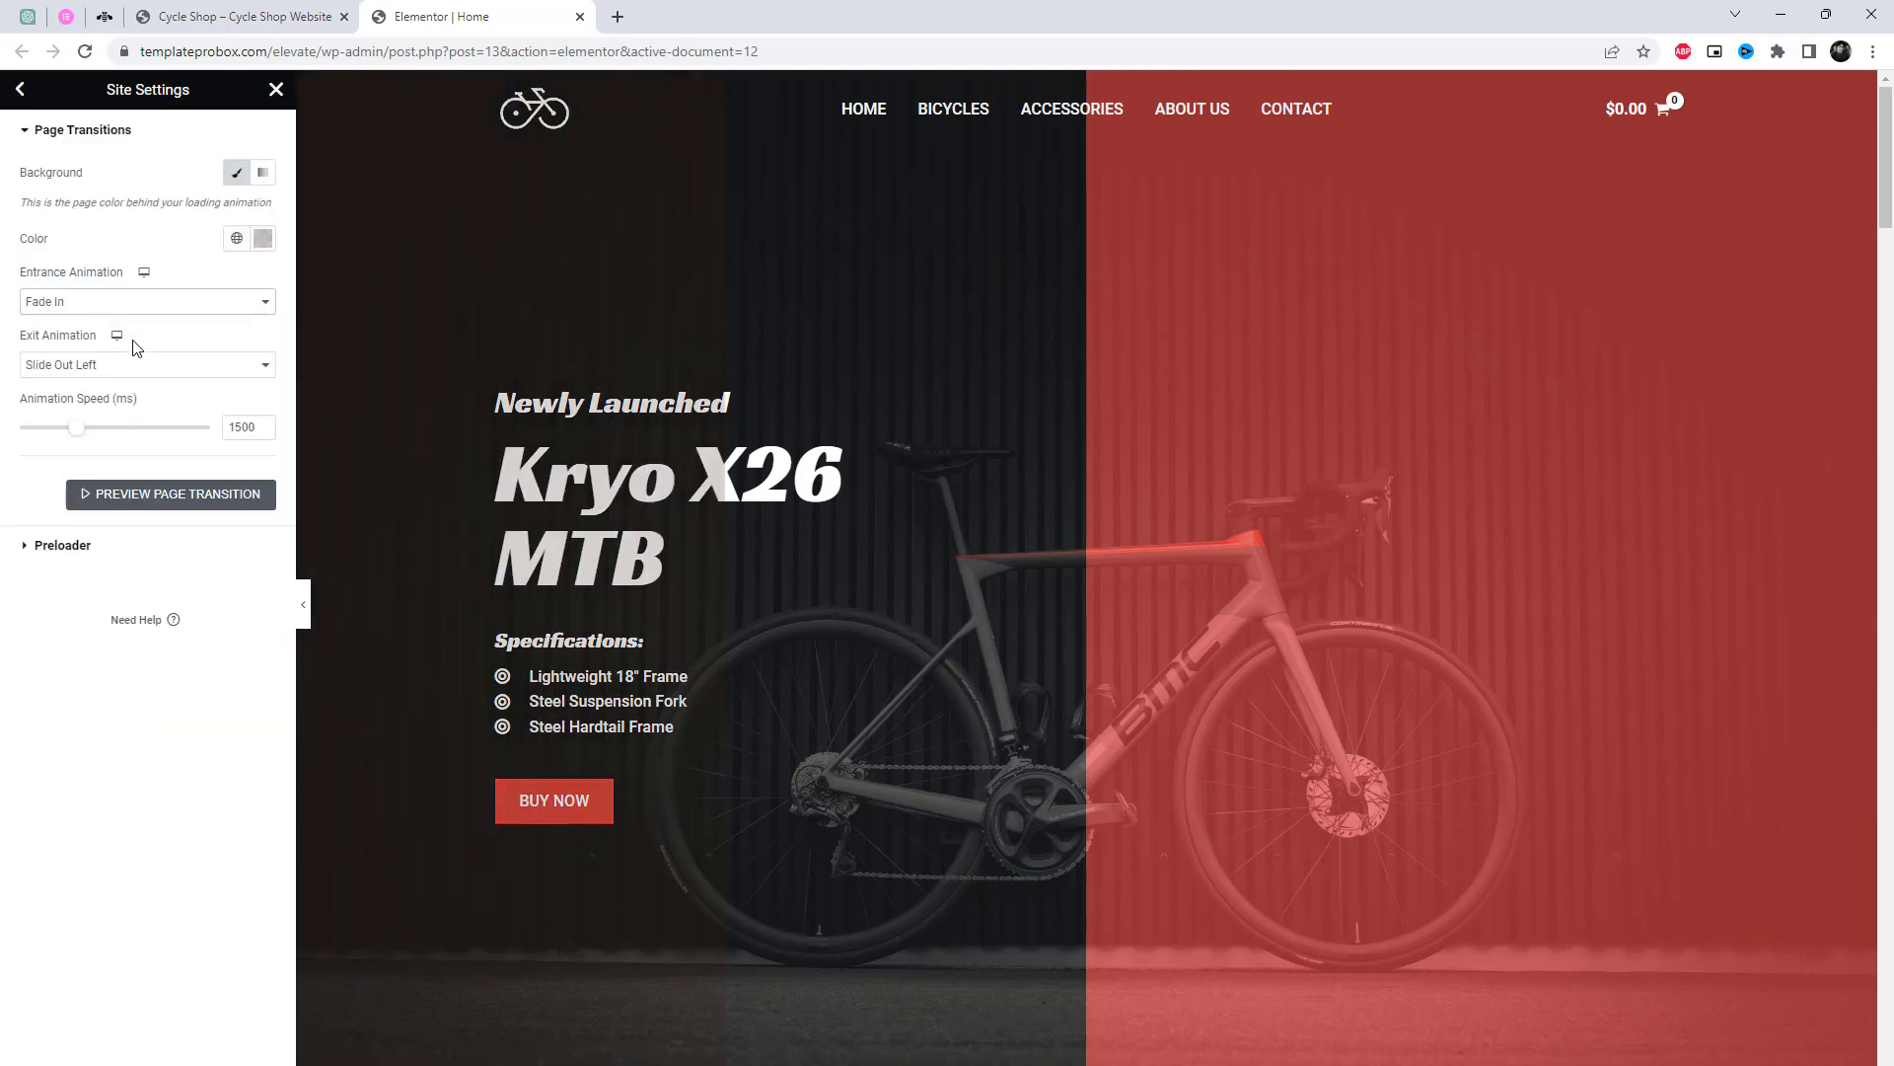
click(130, 365)
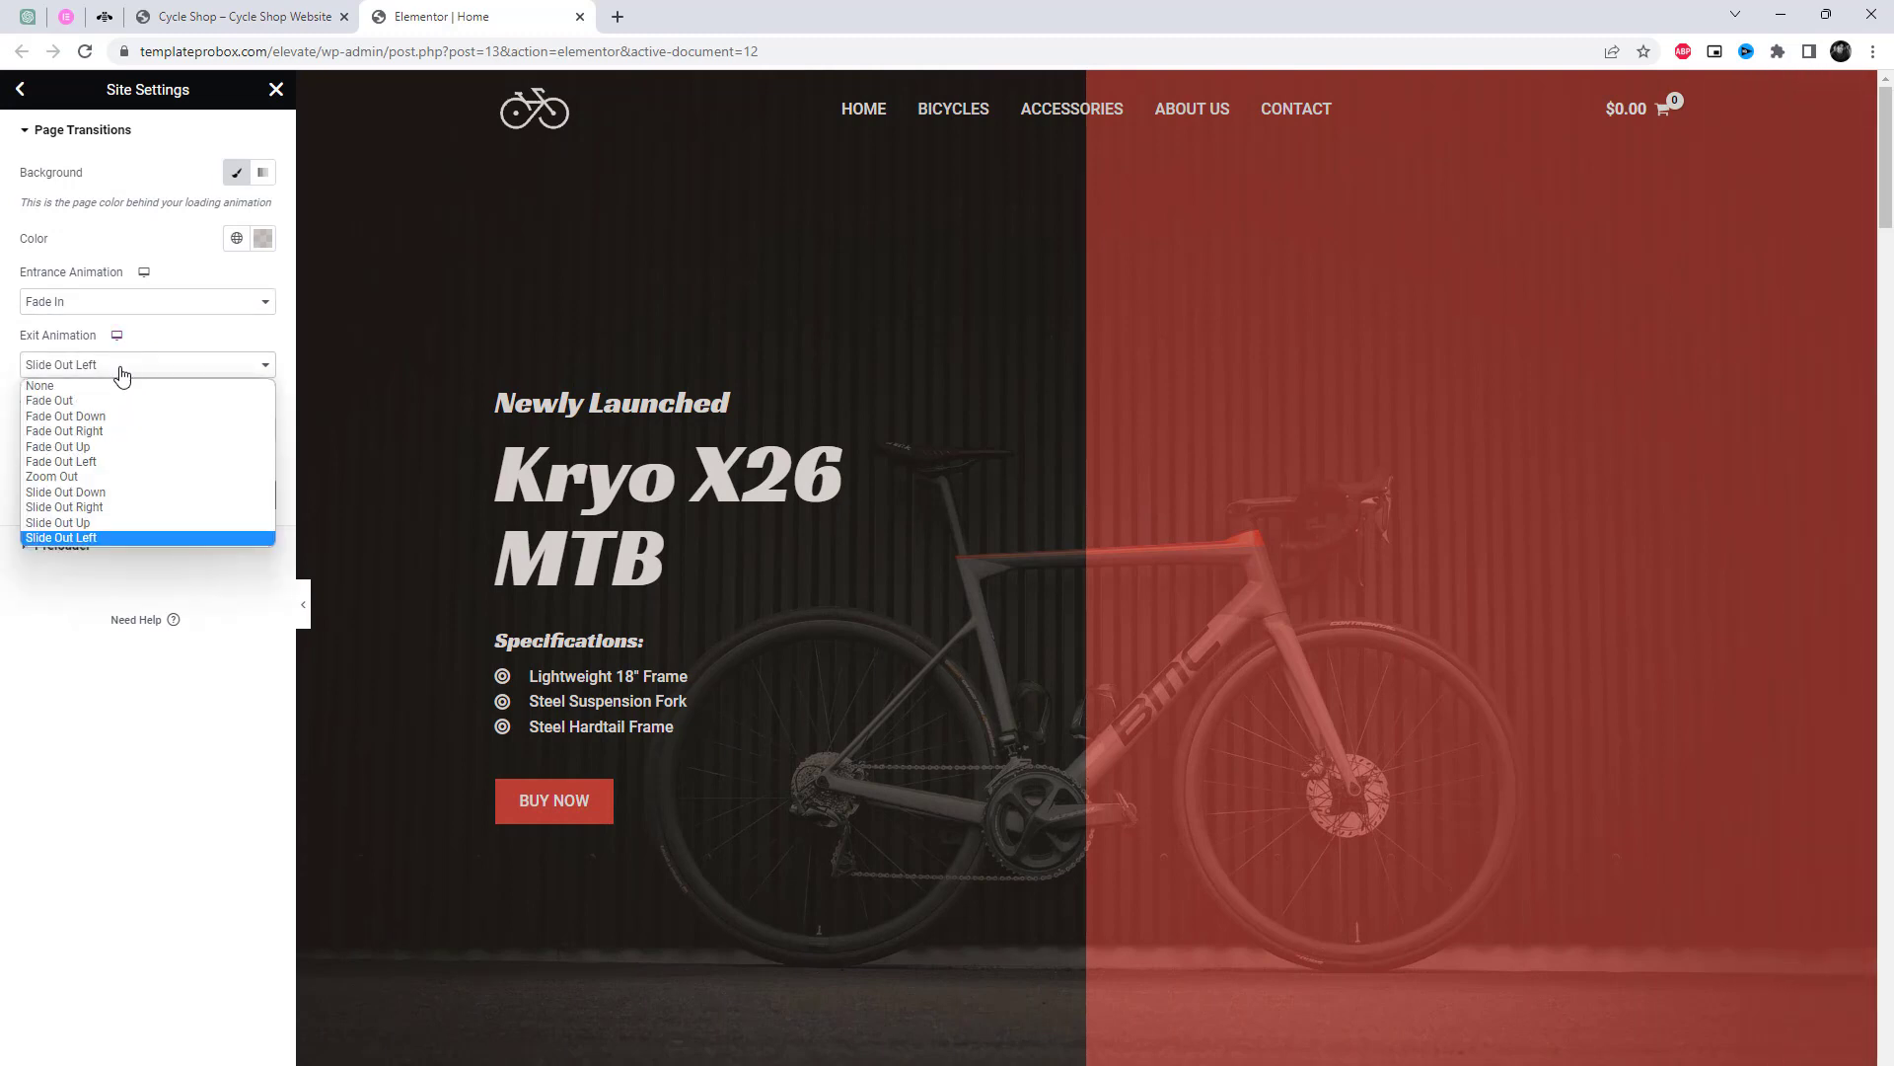
click(104, 477)
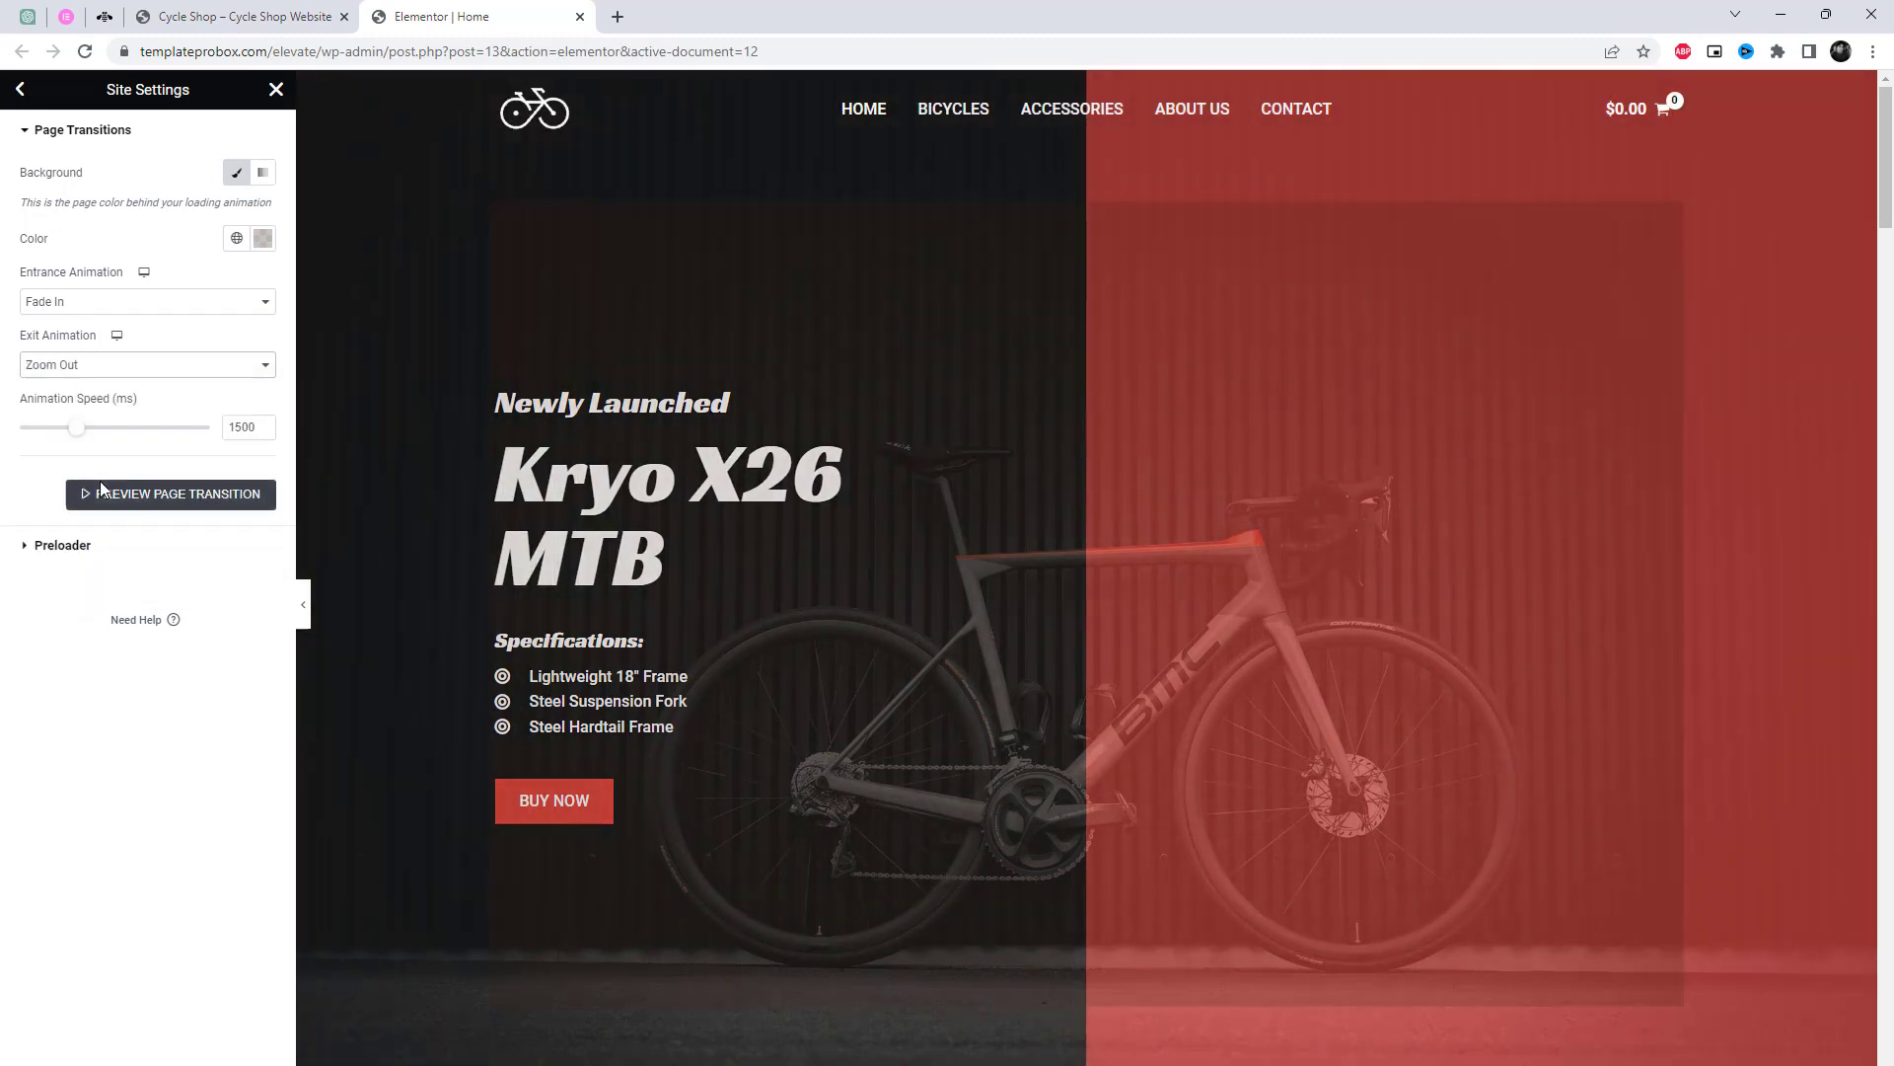
Change the transition background from brown to a semi-transparent purple
click(263, 239)
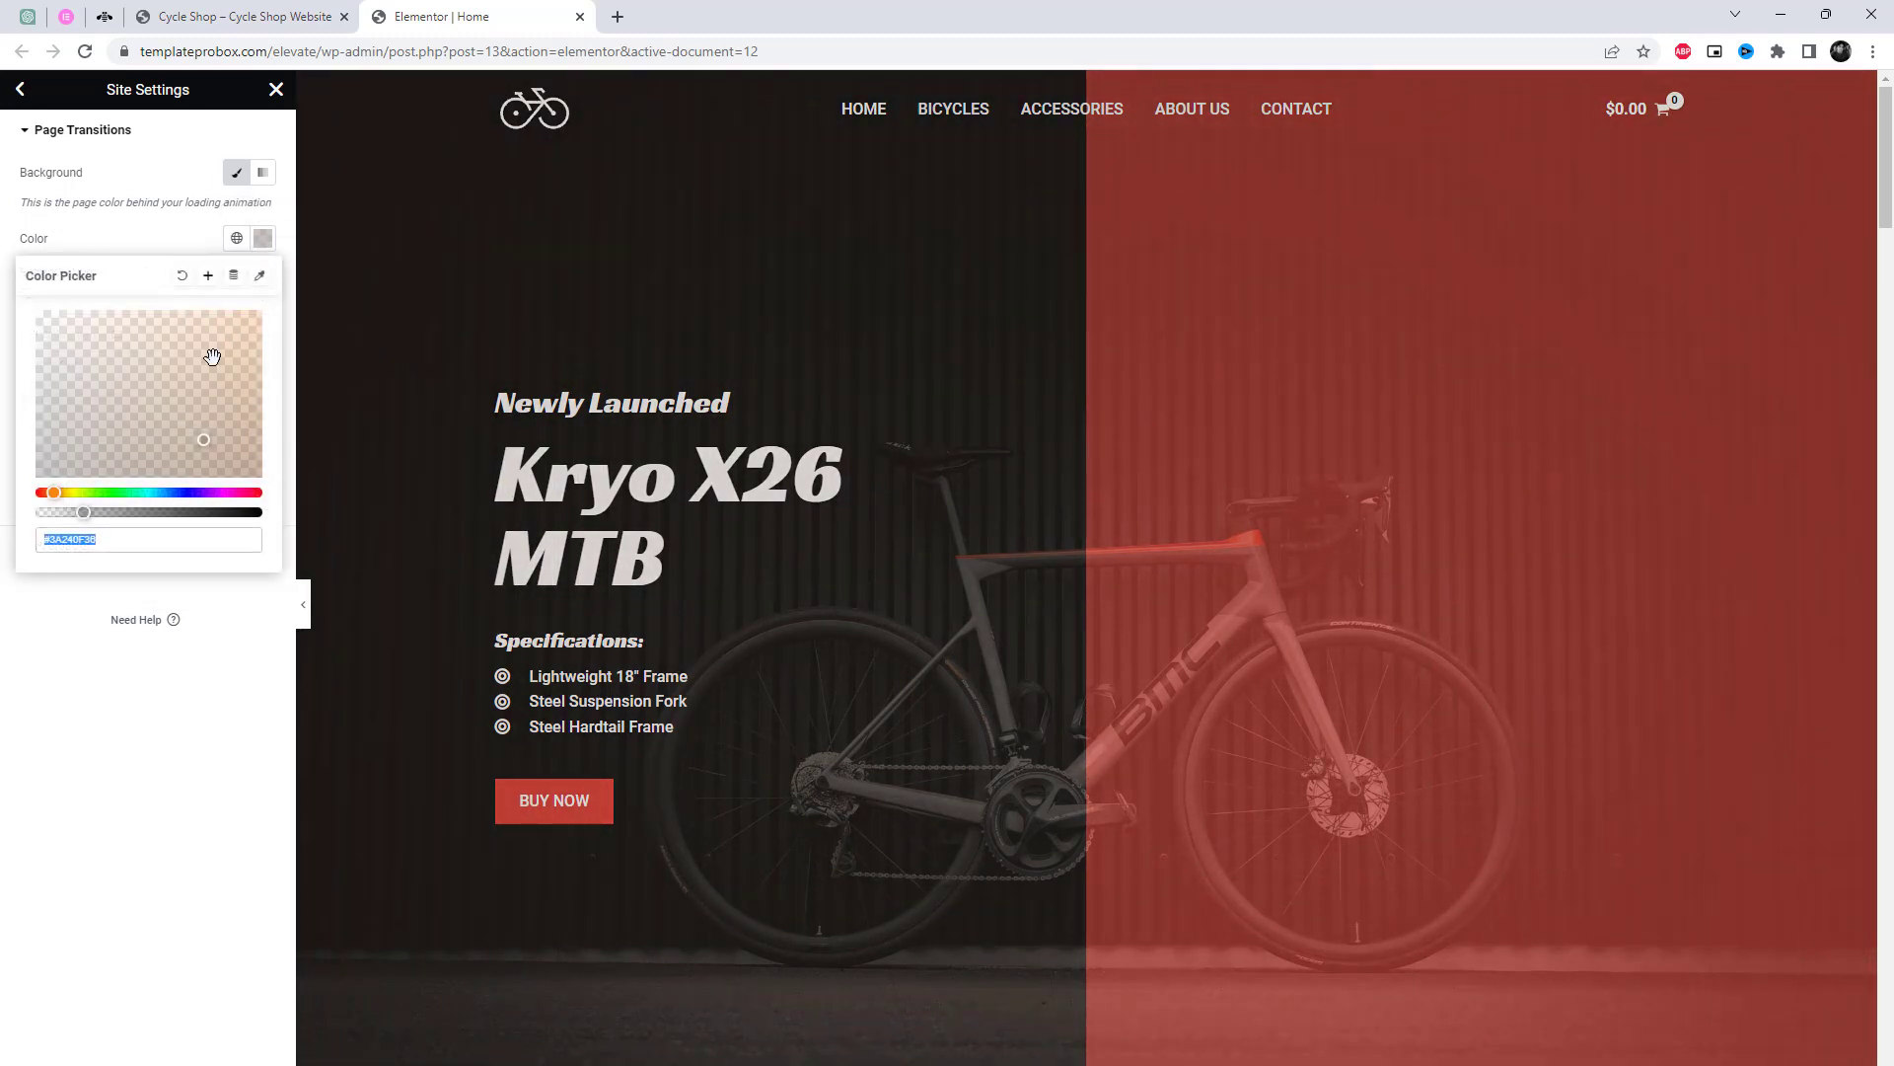
click(212, 357)
click(228, 388)
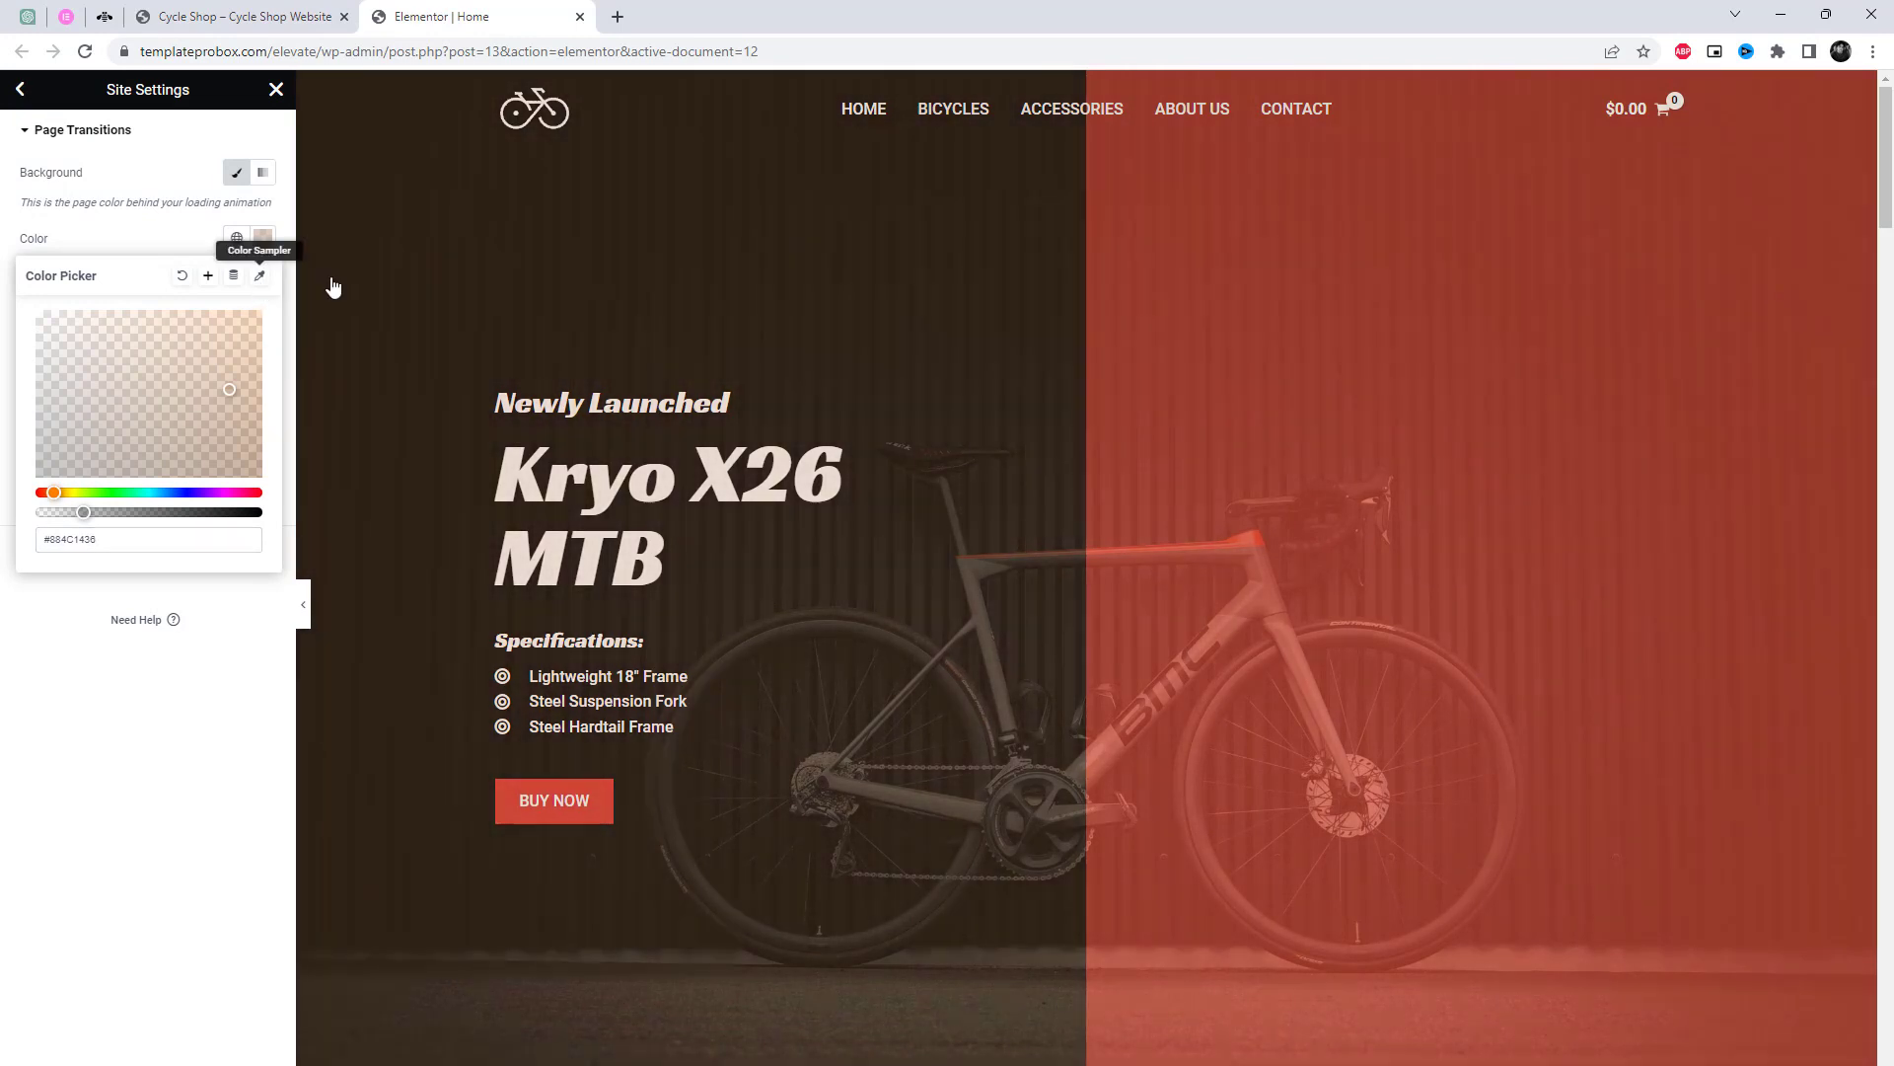
key(ctrl+i)
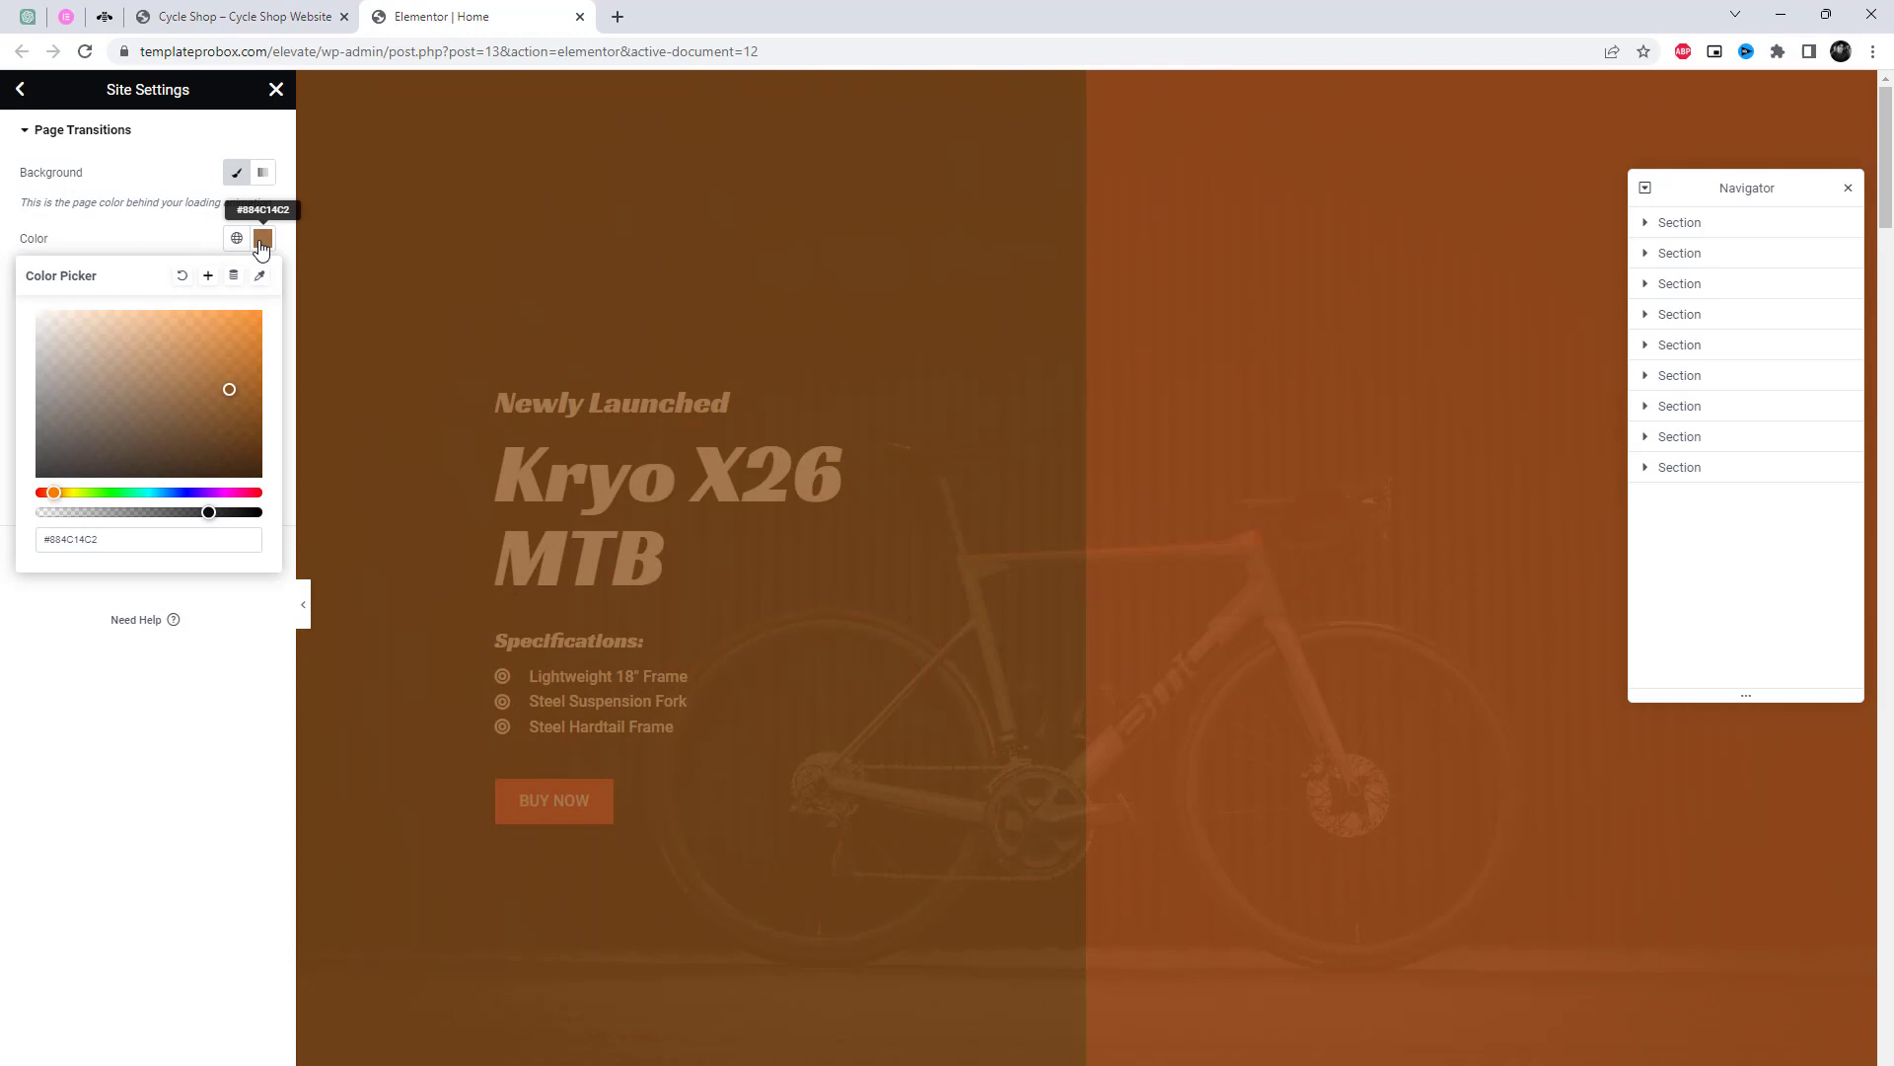
click(262, 237)
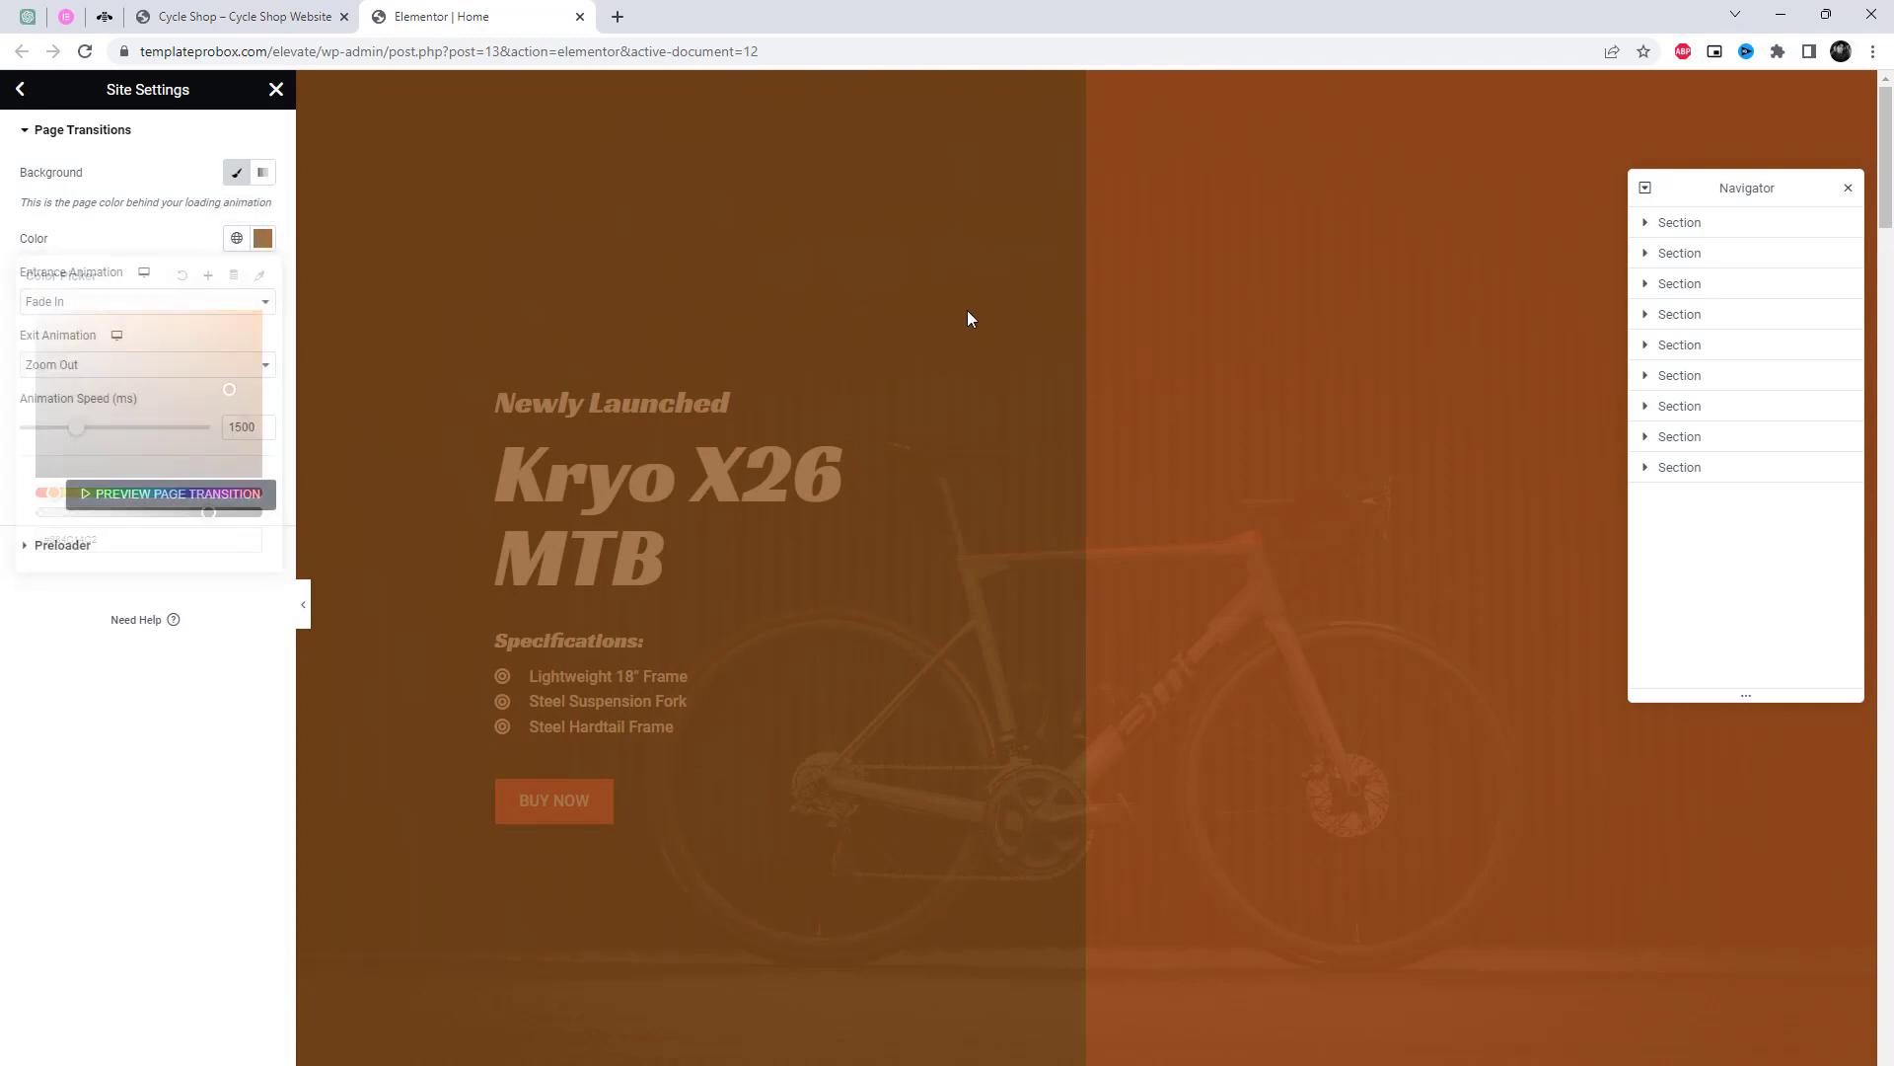
click(262, 238)
click(227, 493)
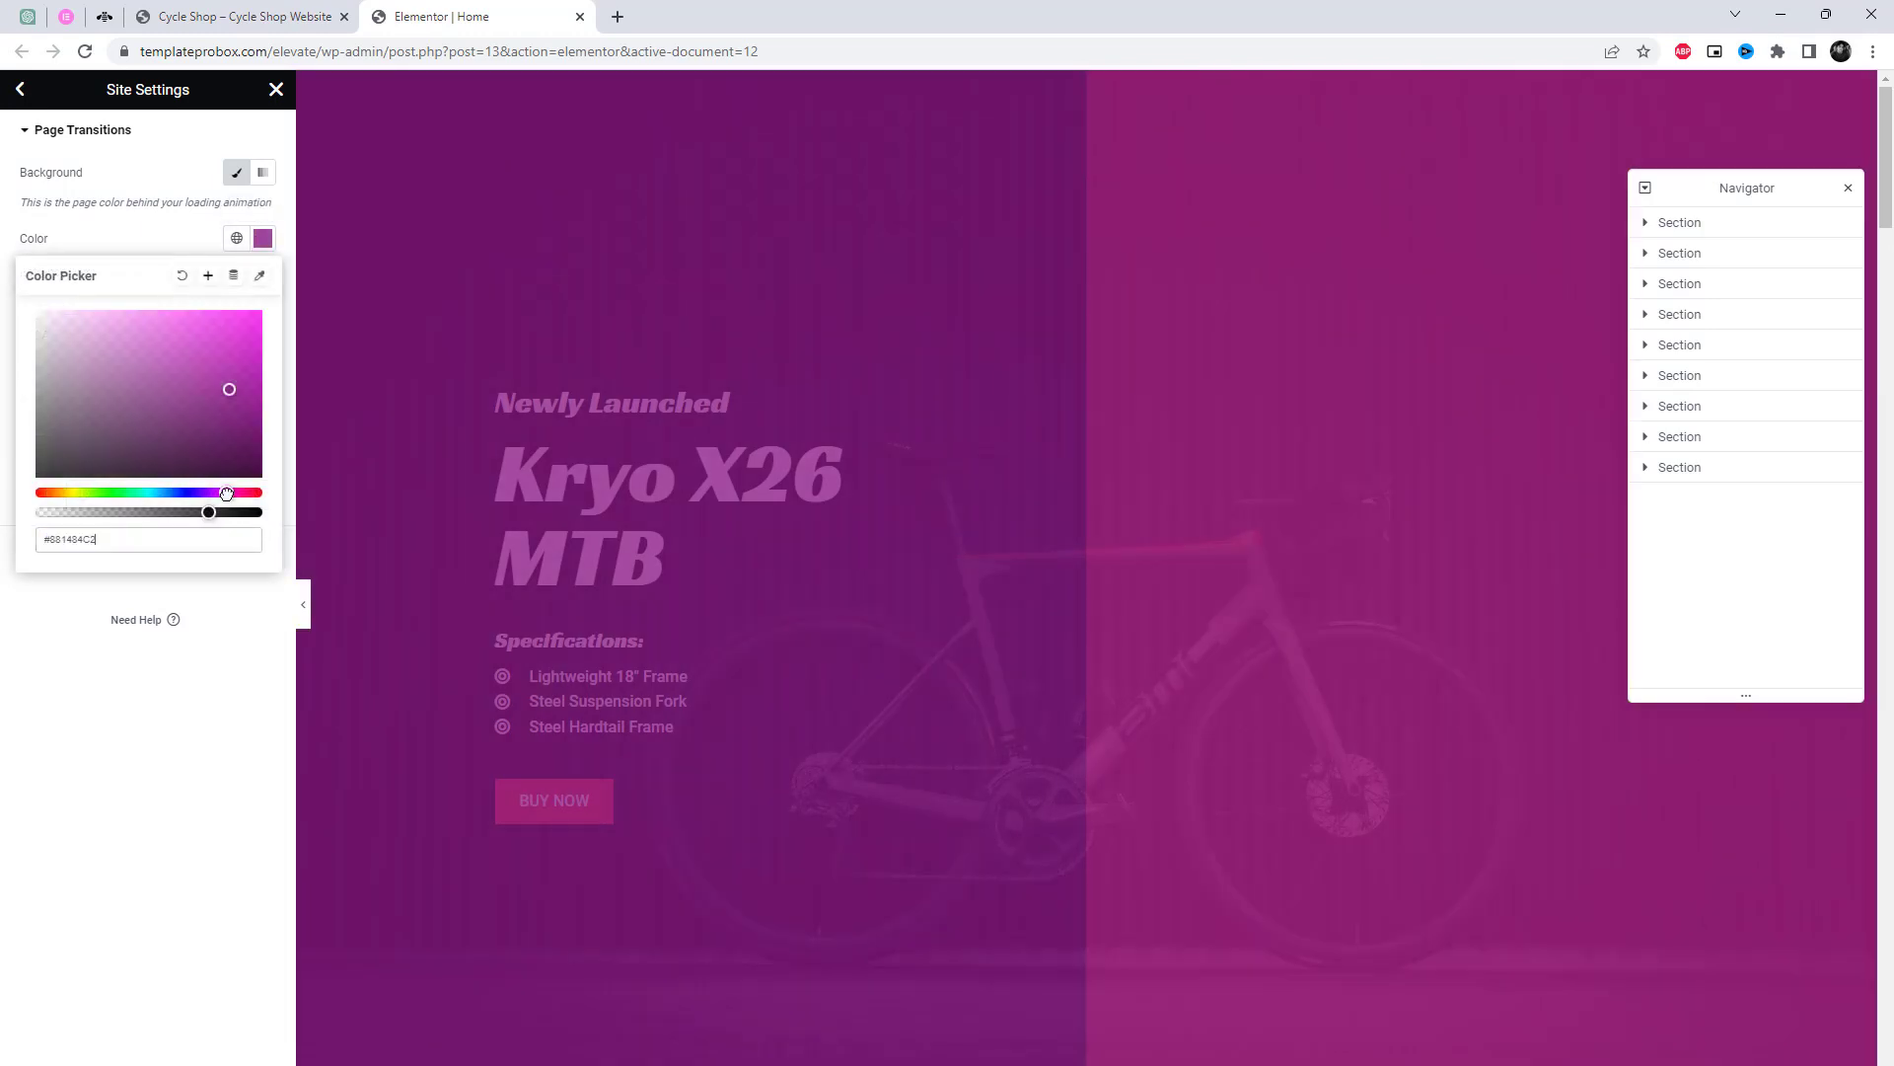
drag(227, 492, 159, 514)
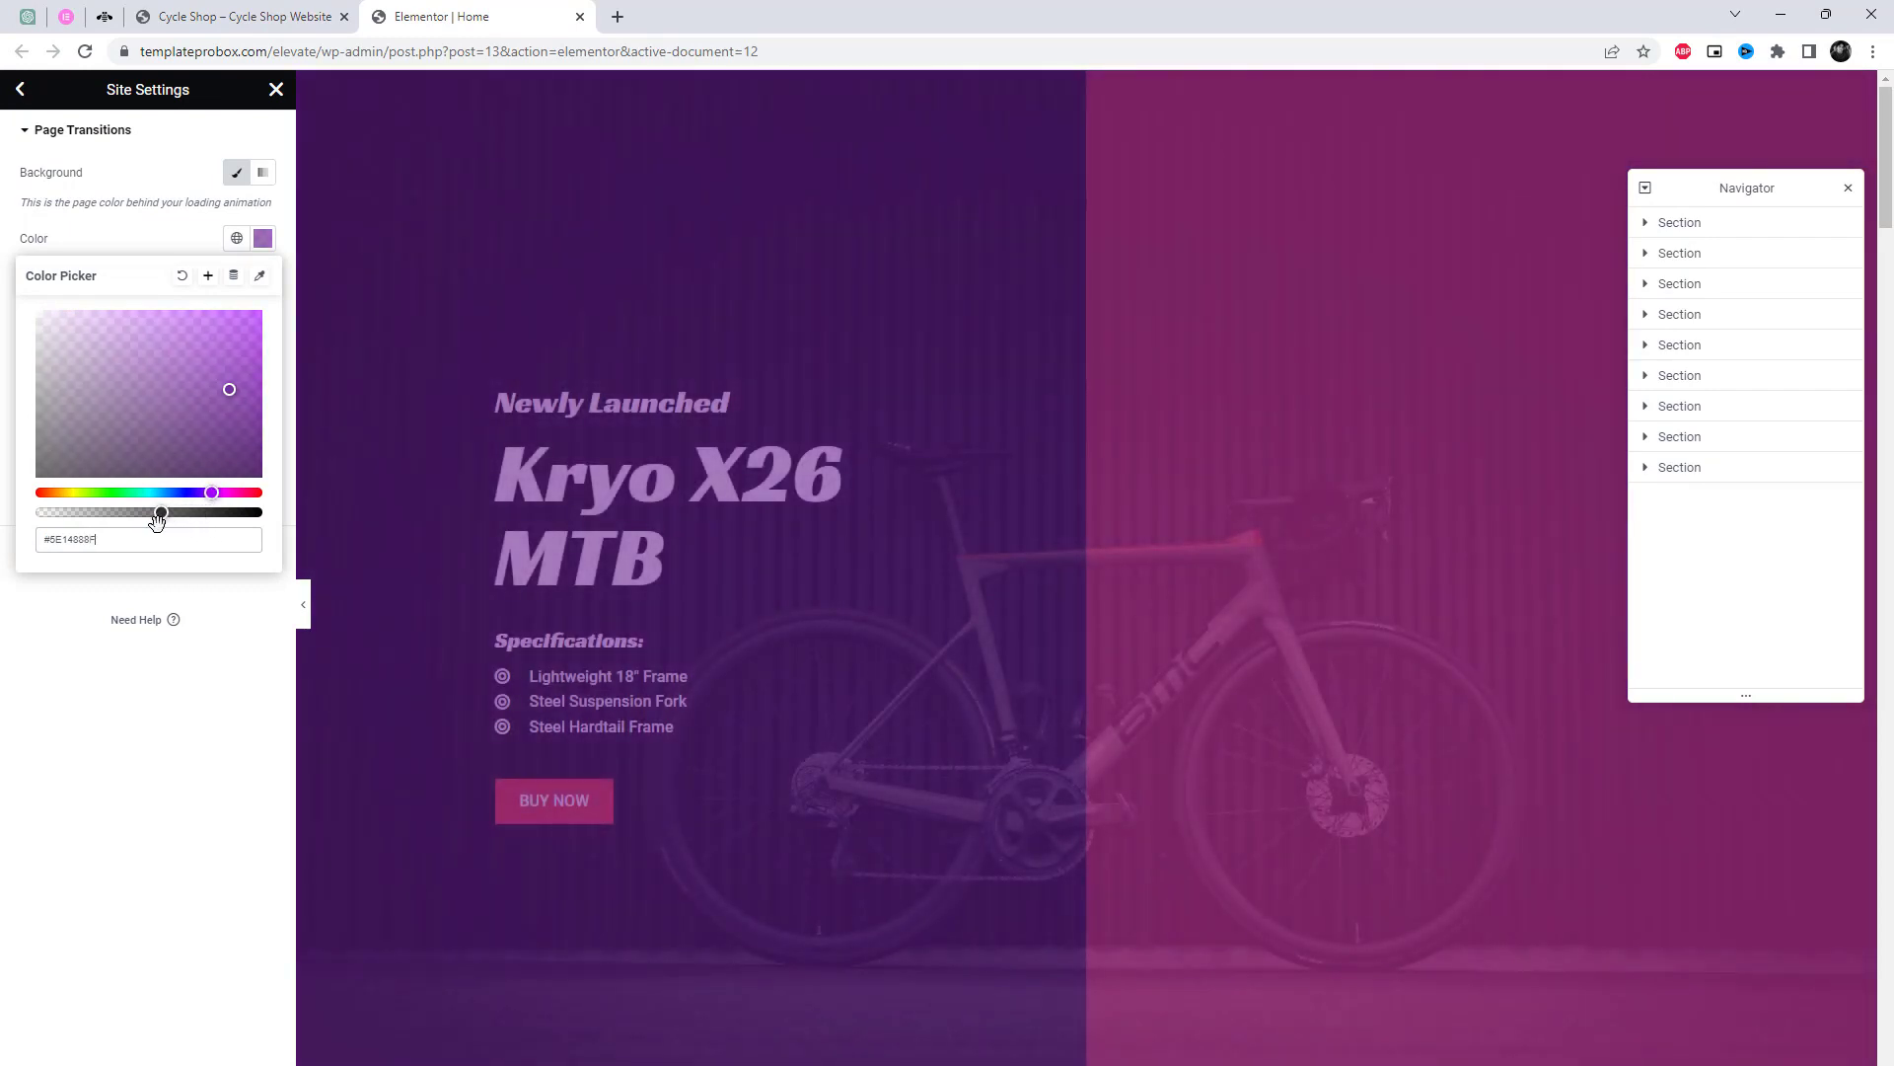
click(207, 753)
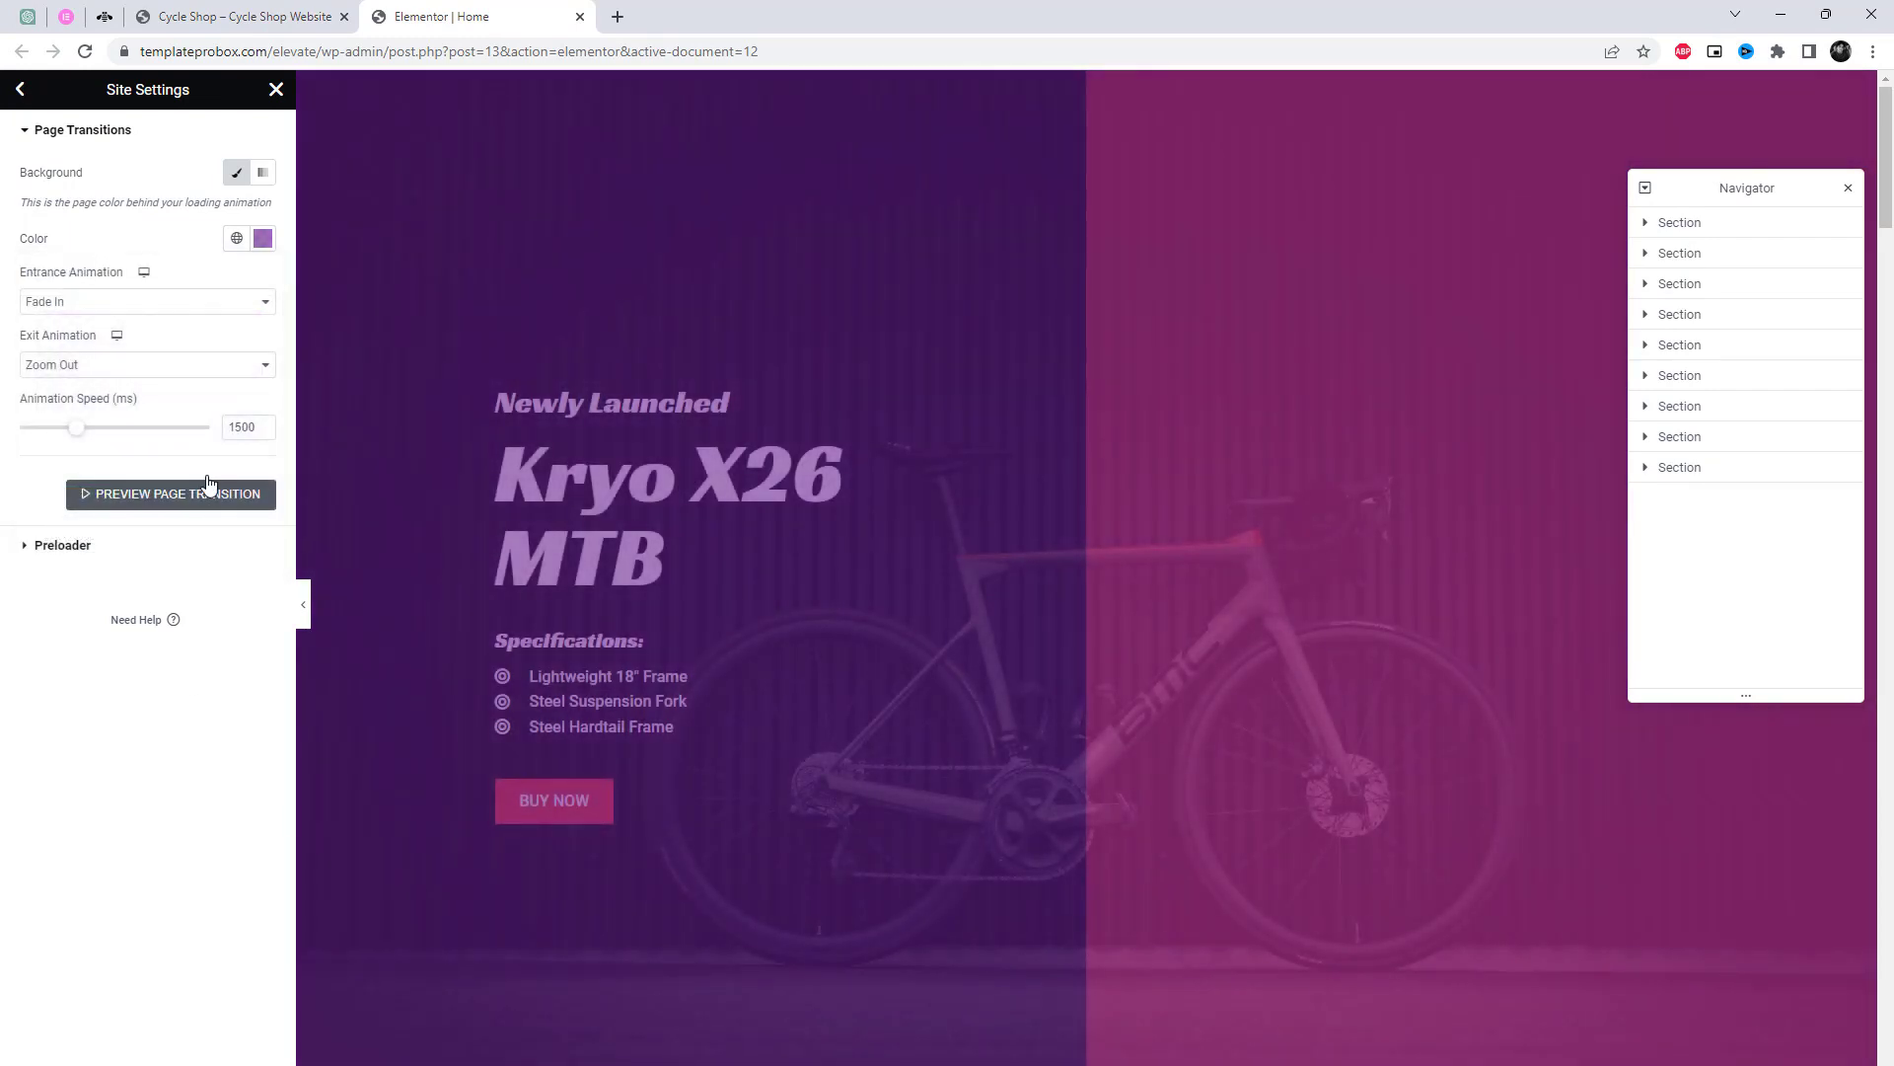
Try Fade In Down and Fade In Right entrances and preview the page transition
click(149, 302)
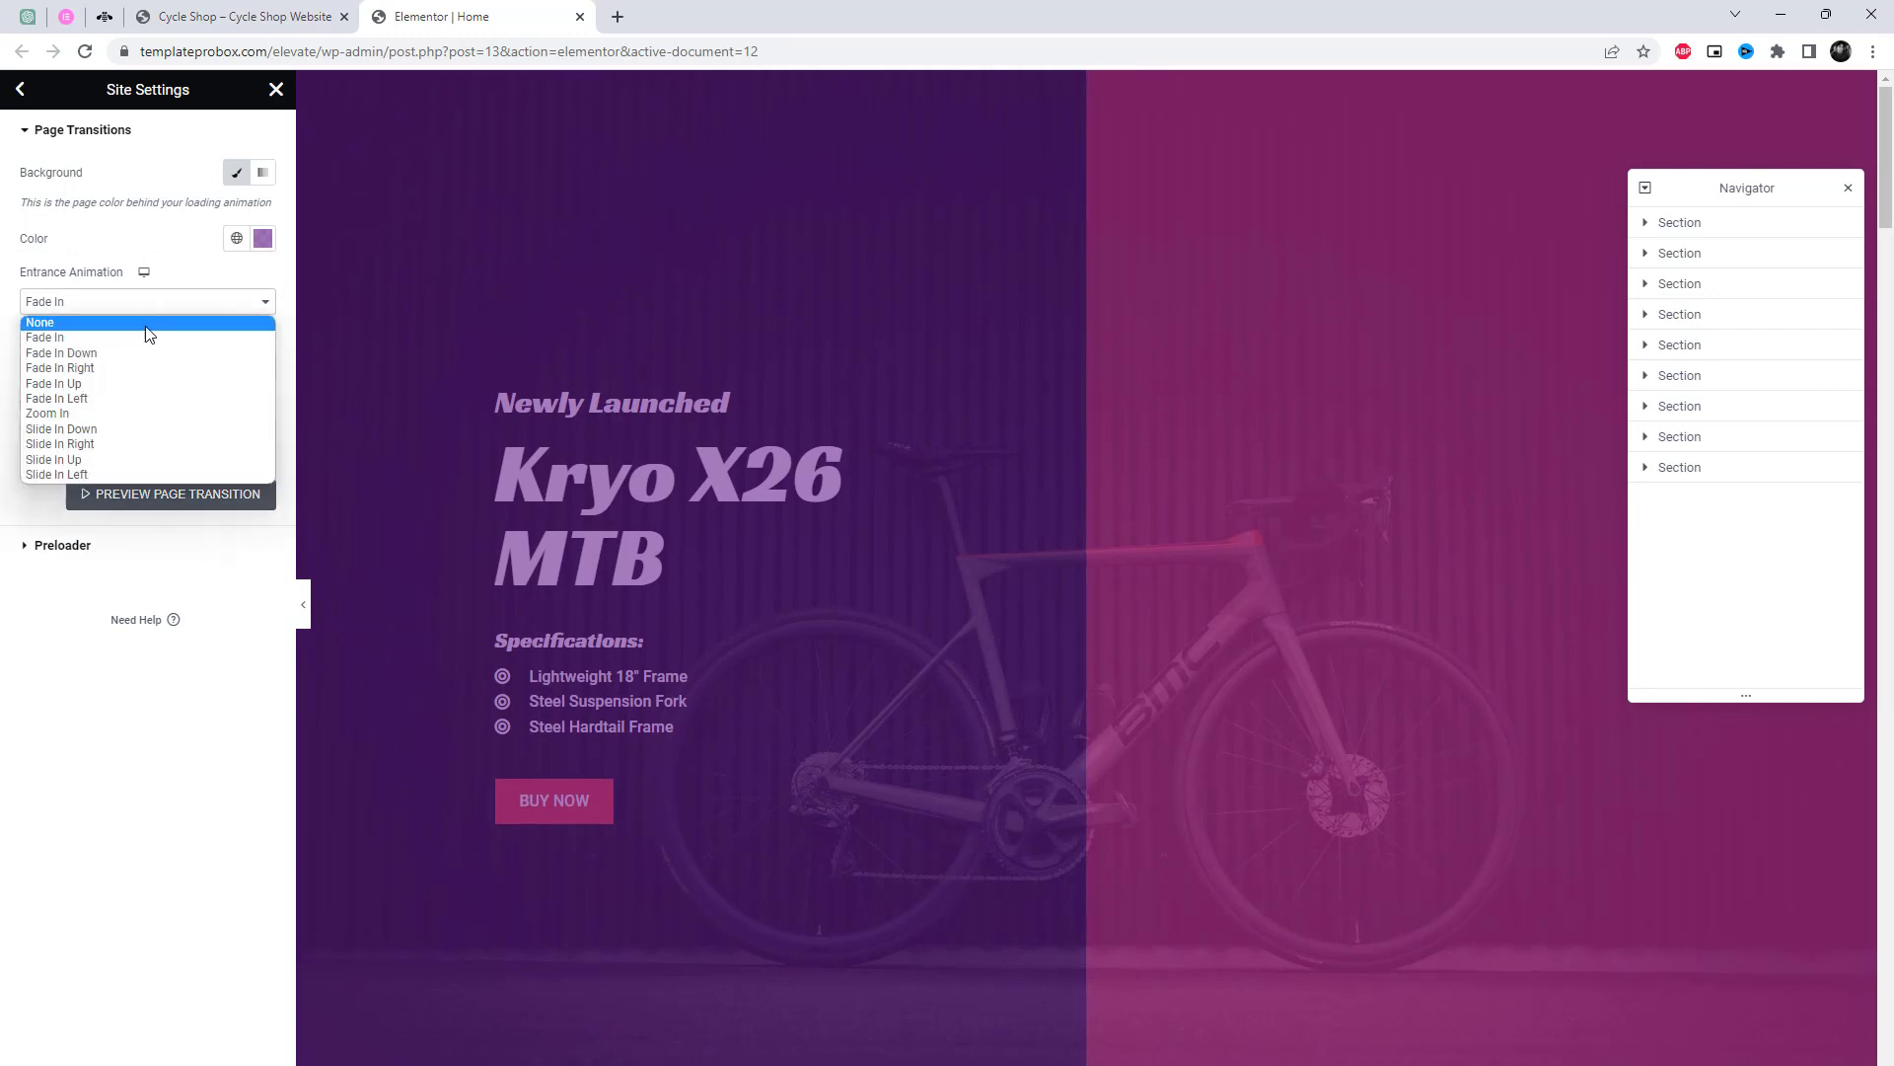
click(74, 356)
click(141, 303)
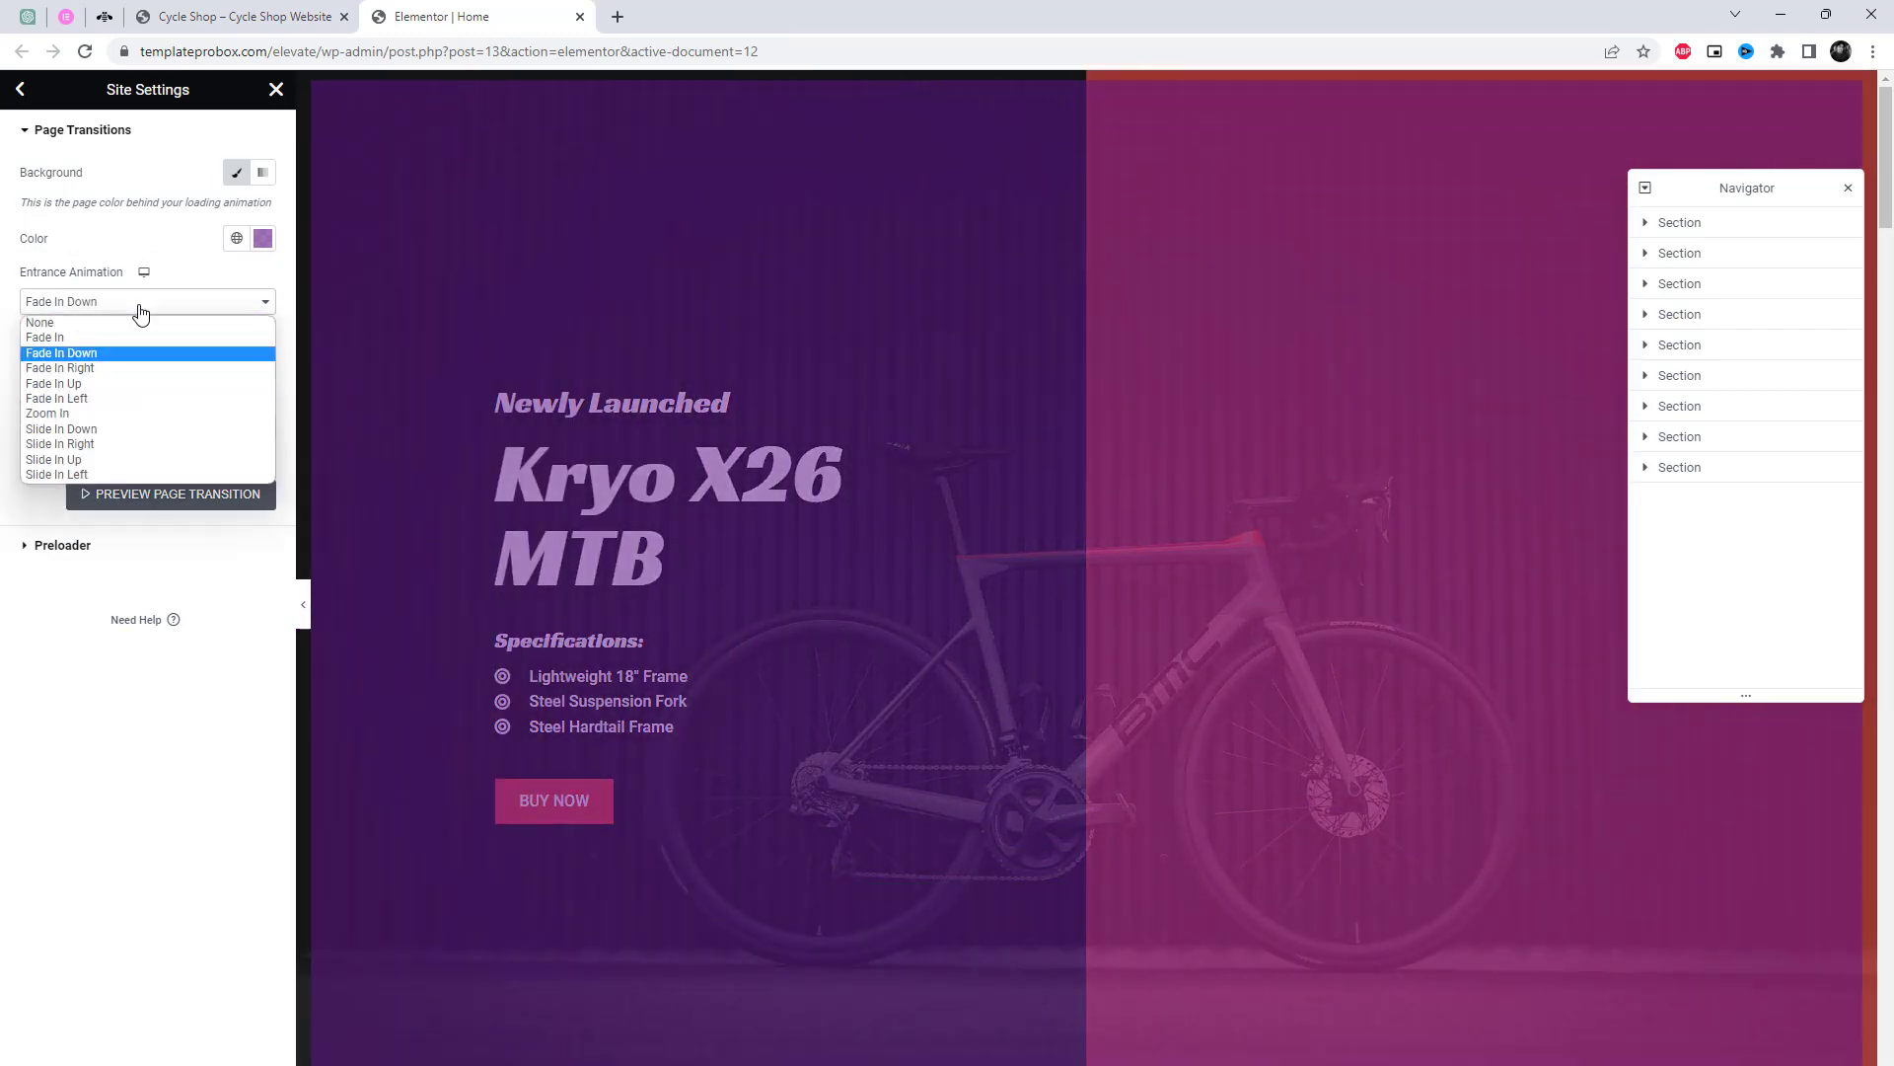
click(82, 371)
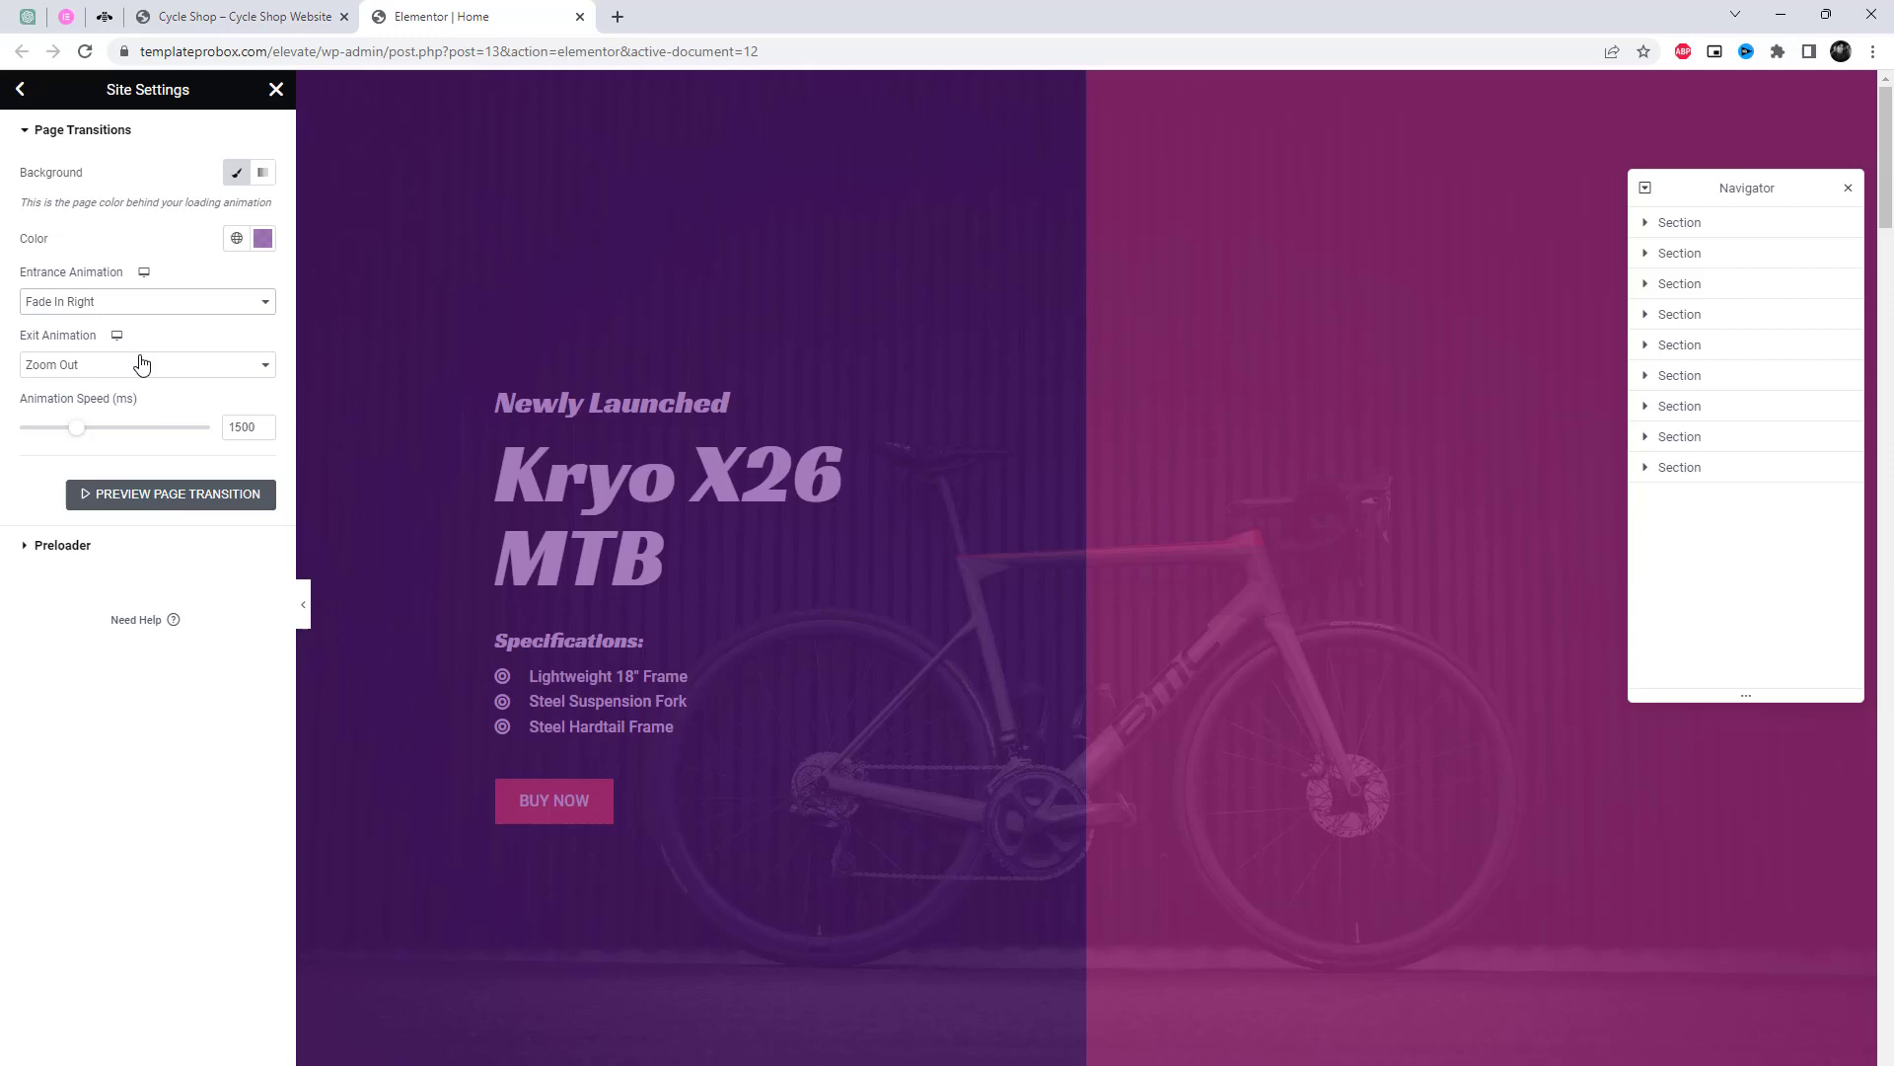
click(171, 493)
Set the entrance animation to Zoom In and save the site settings
click(163, 306)
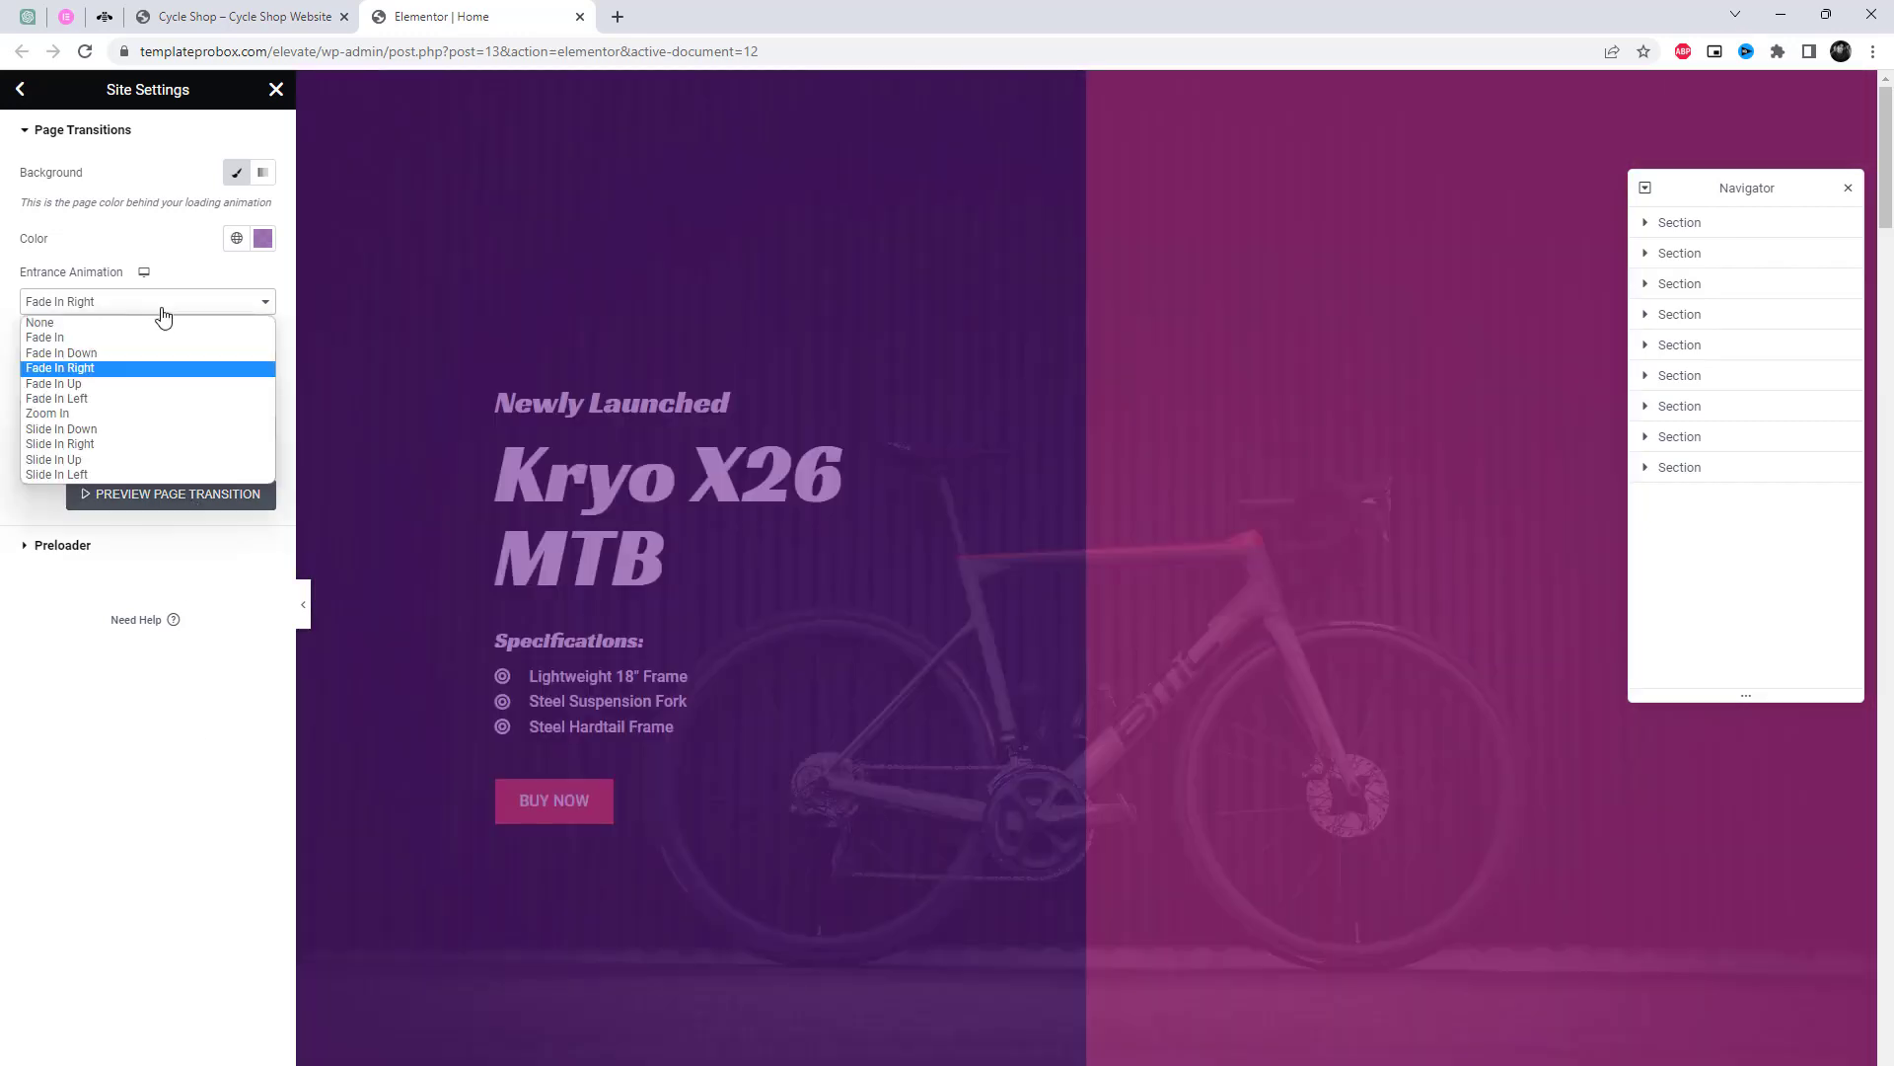
click(153, 415)
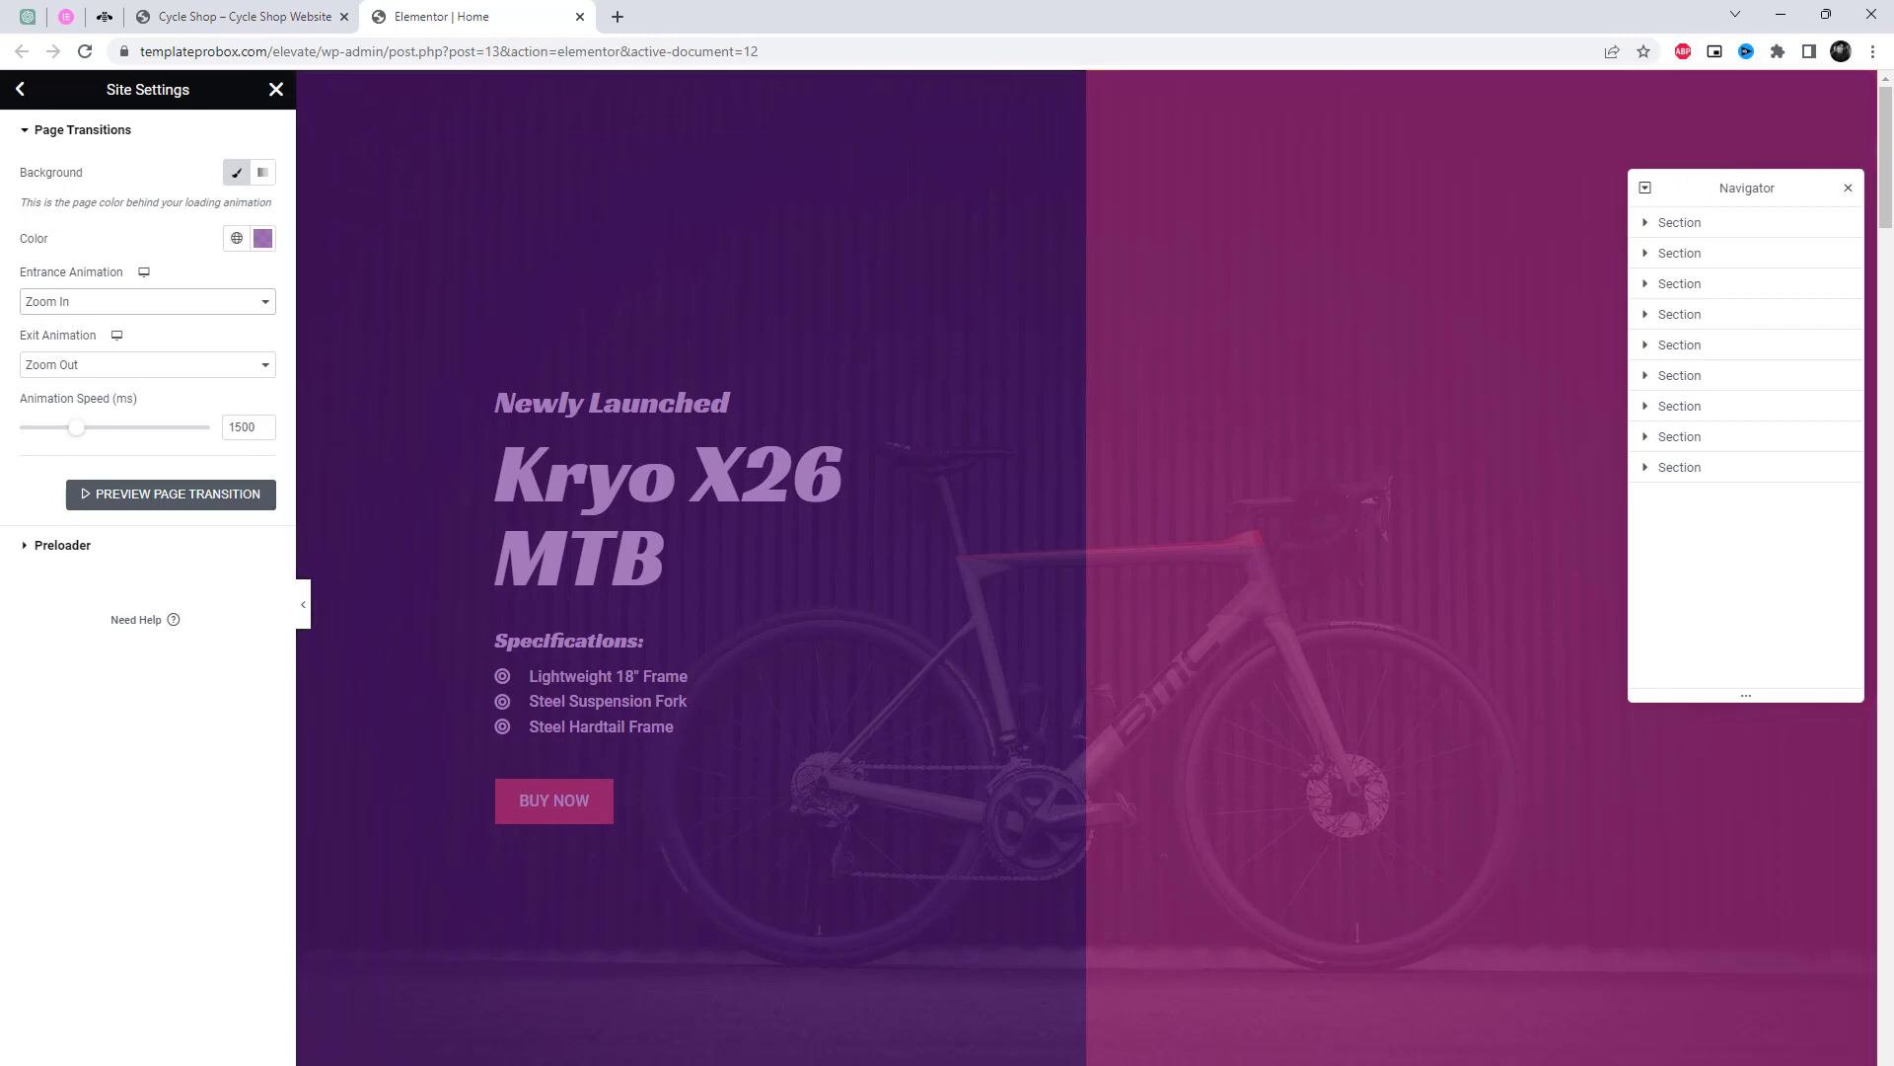
key(ctrl+s)
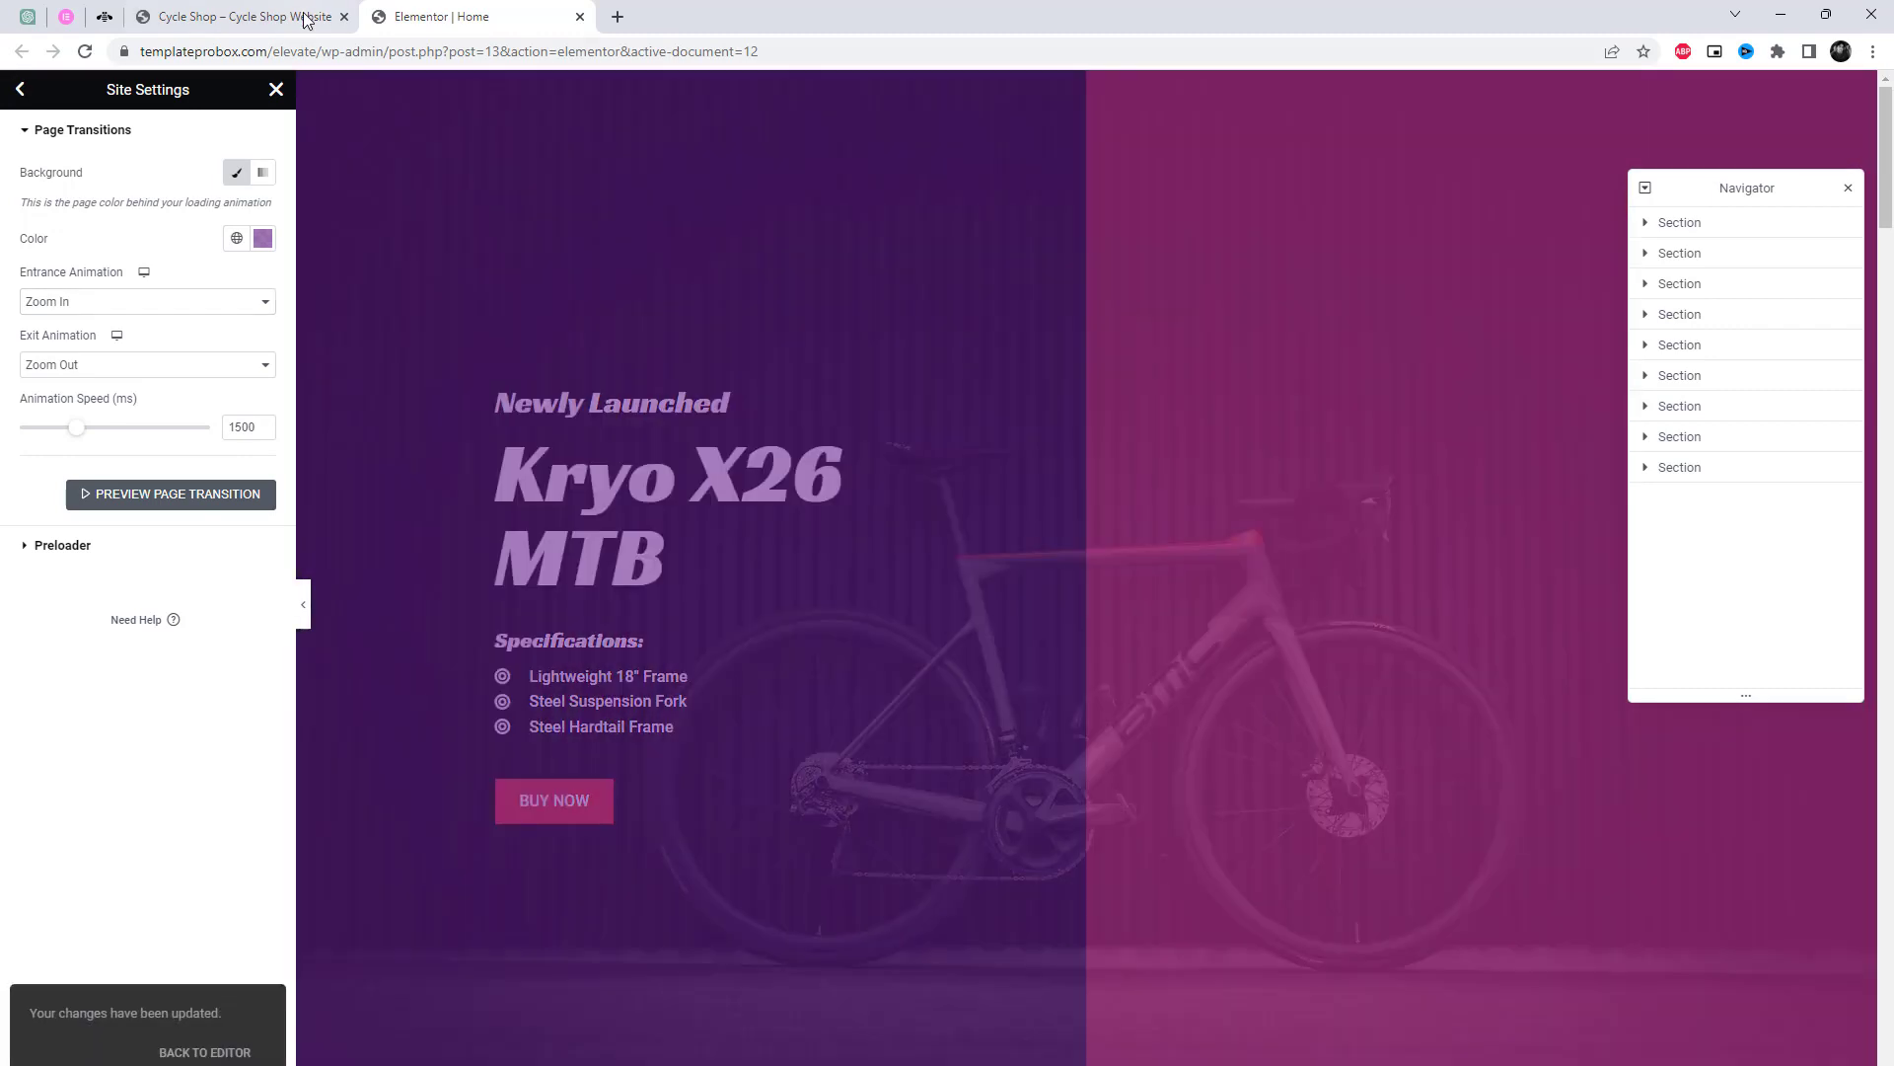
Reload the live homepage to watch the transition, then return to the Elementor Home editor
click(243, 17)
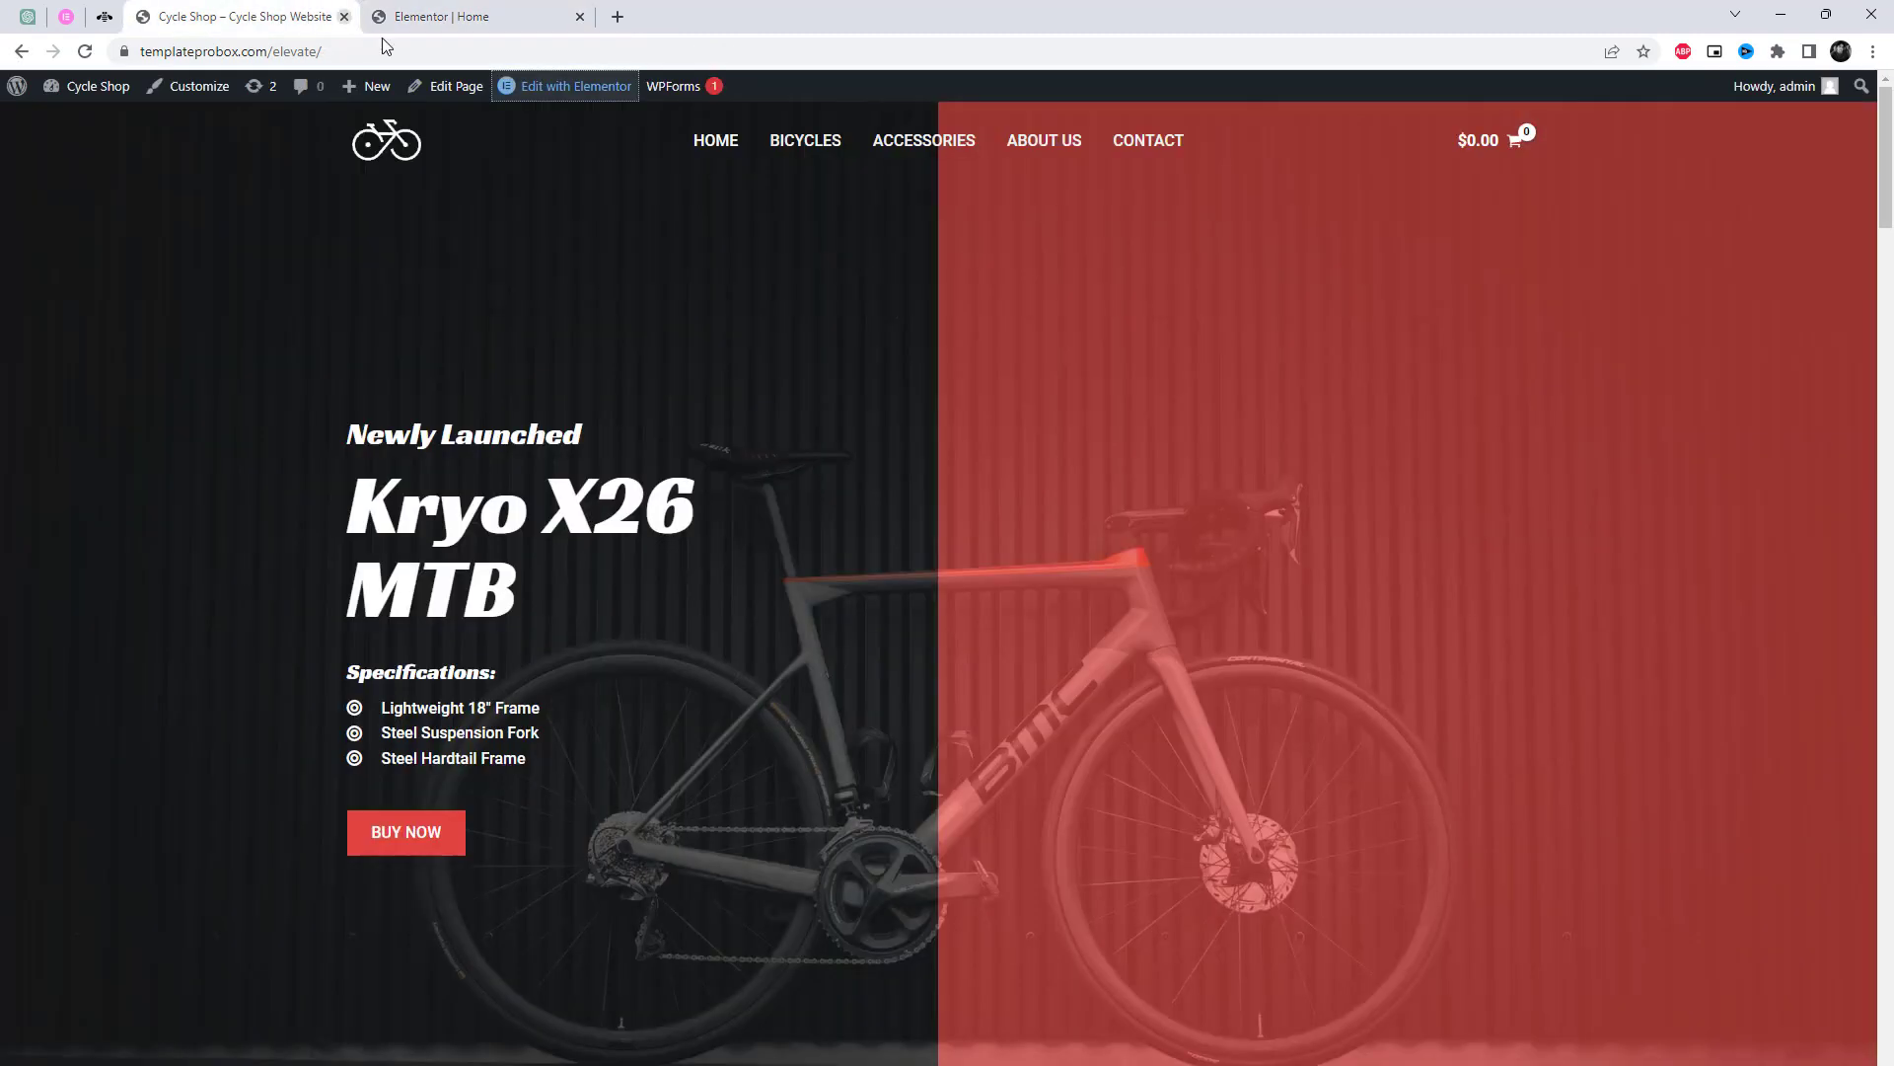
click(716, 139)
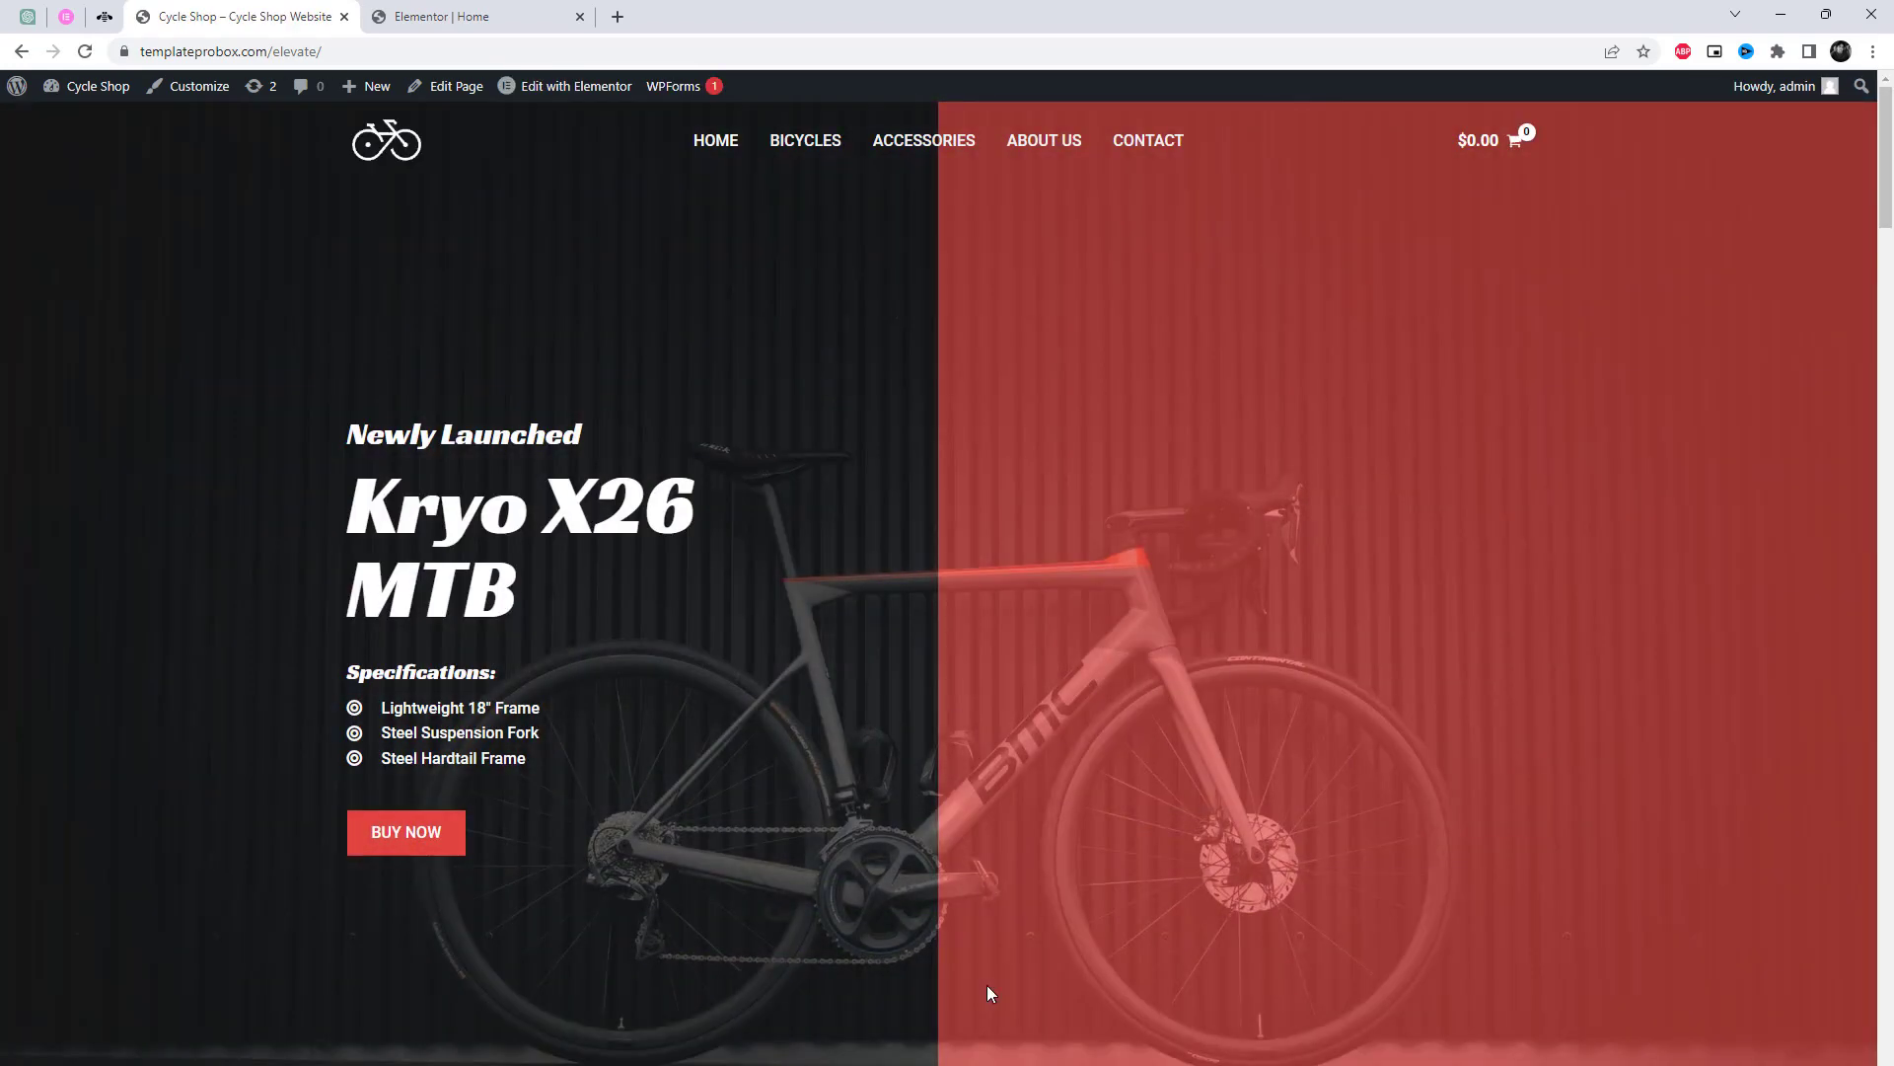
right_click(827, 317)
click(874, 386)
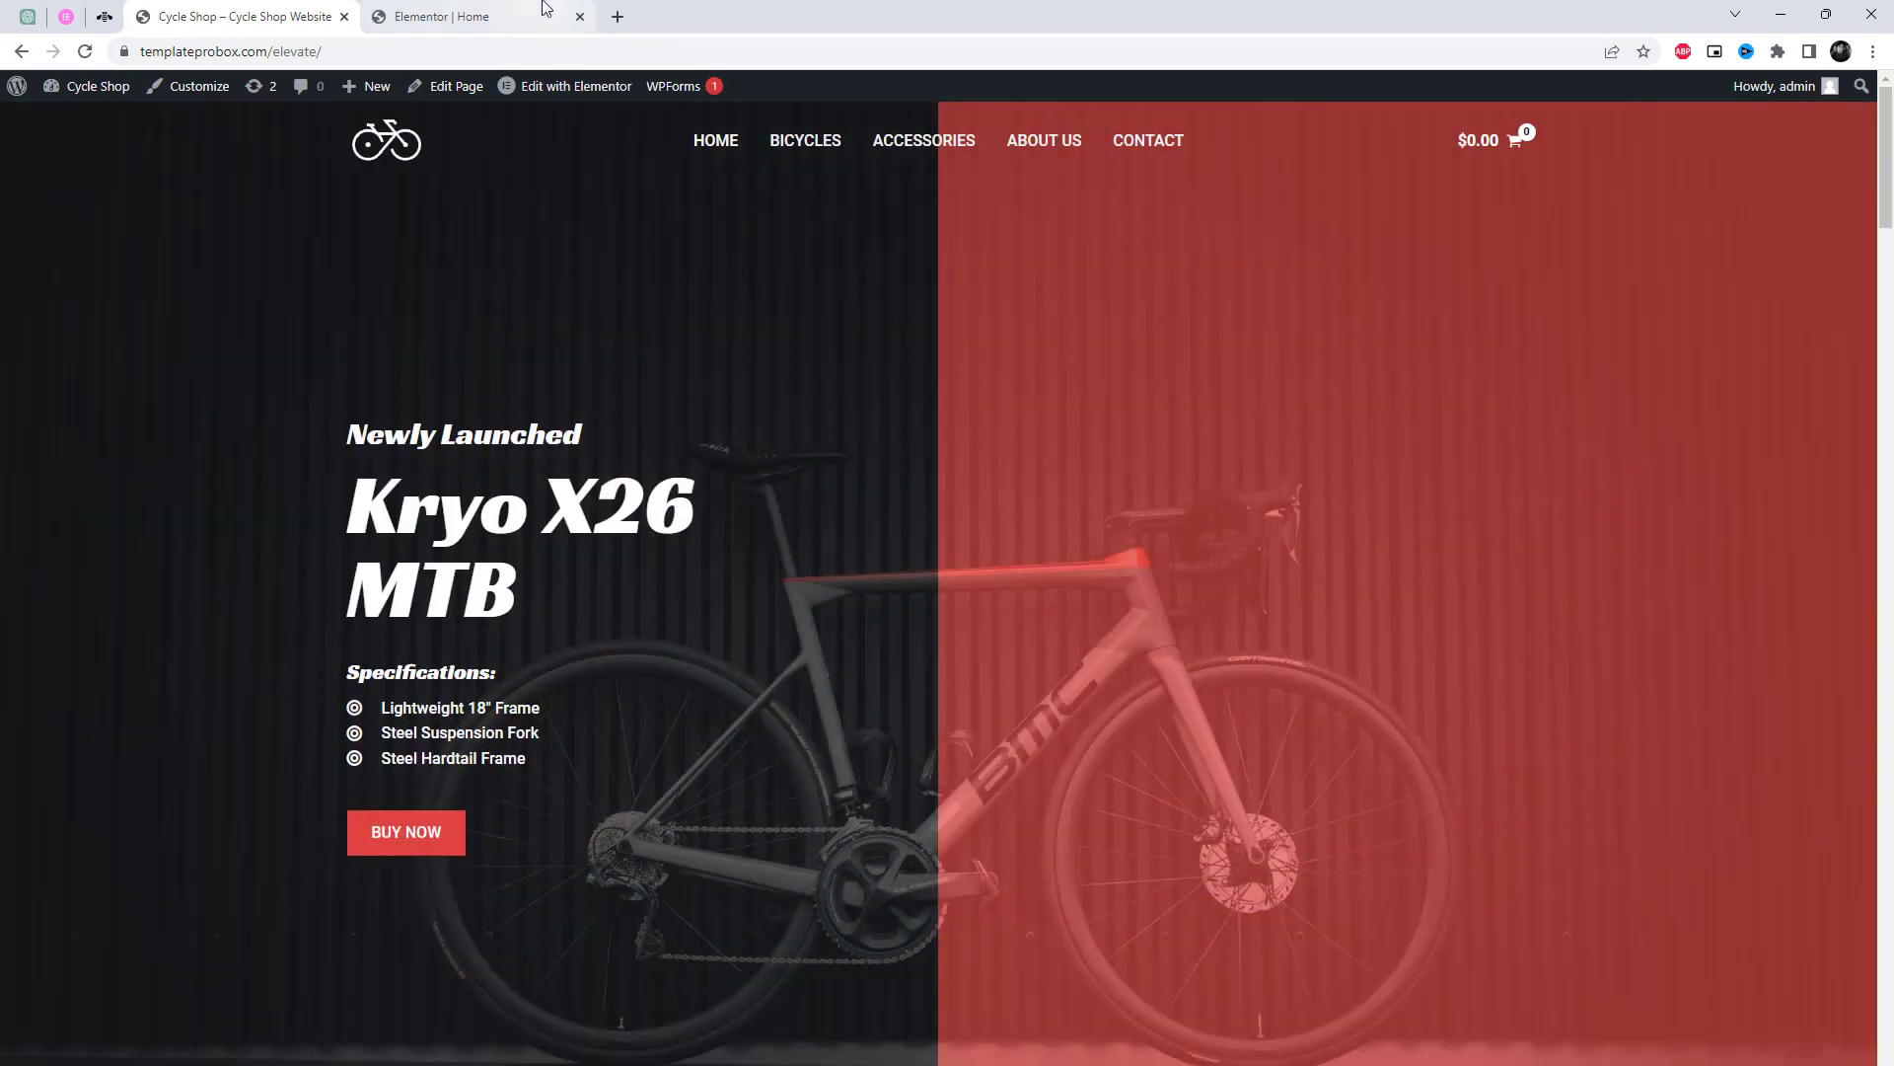
click(475, 17)
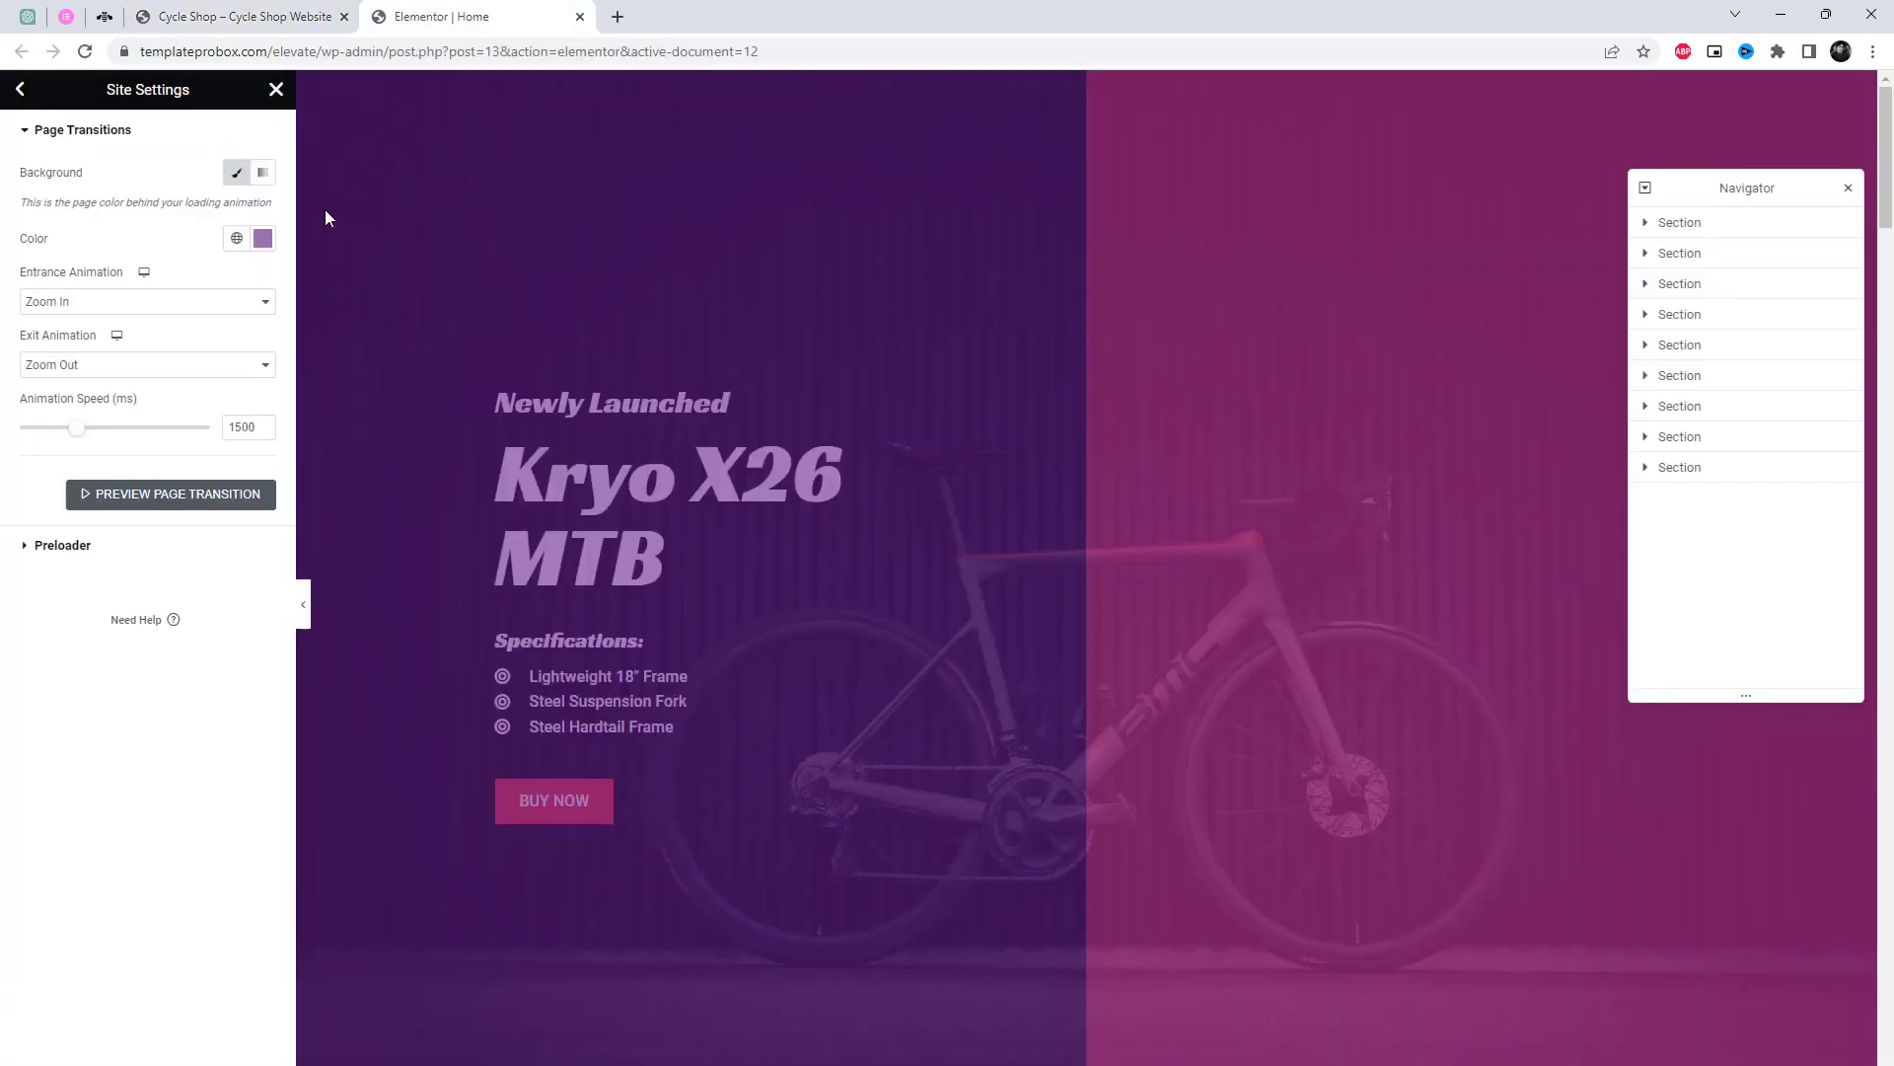
Set the entrance animation to Fade In and the exit animation to Fade Out
click(192, 304)
click(162, 329)
click(145, 364)
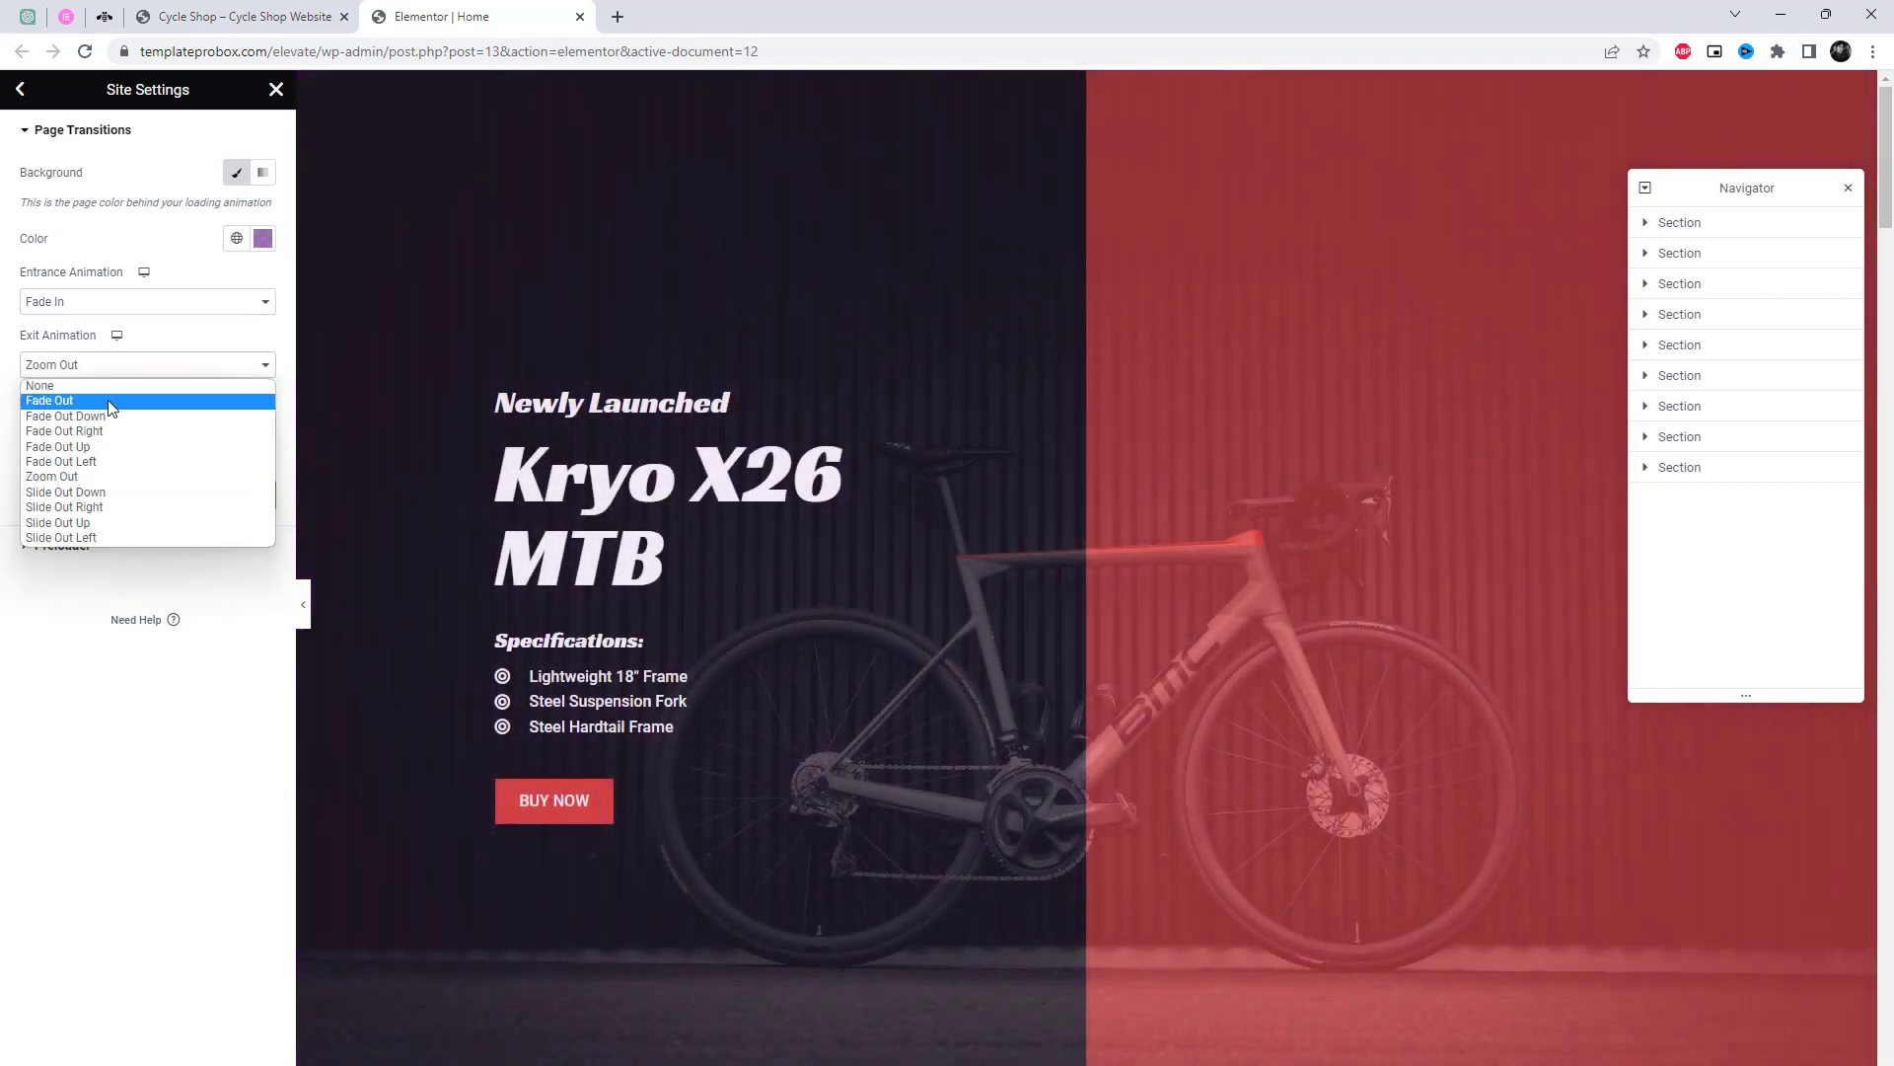
click(110, 408)
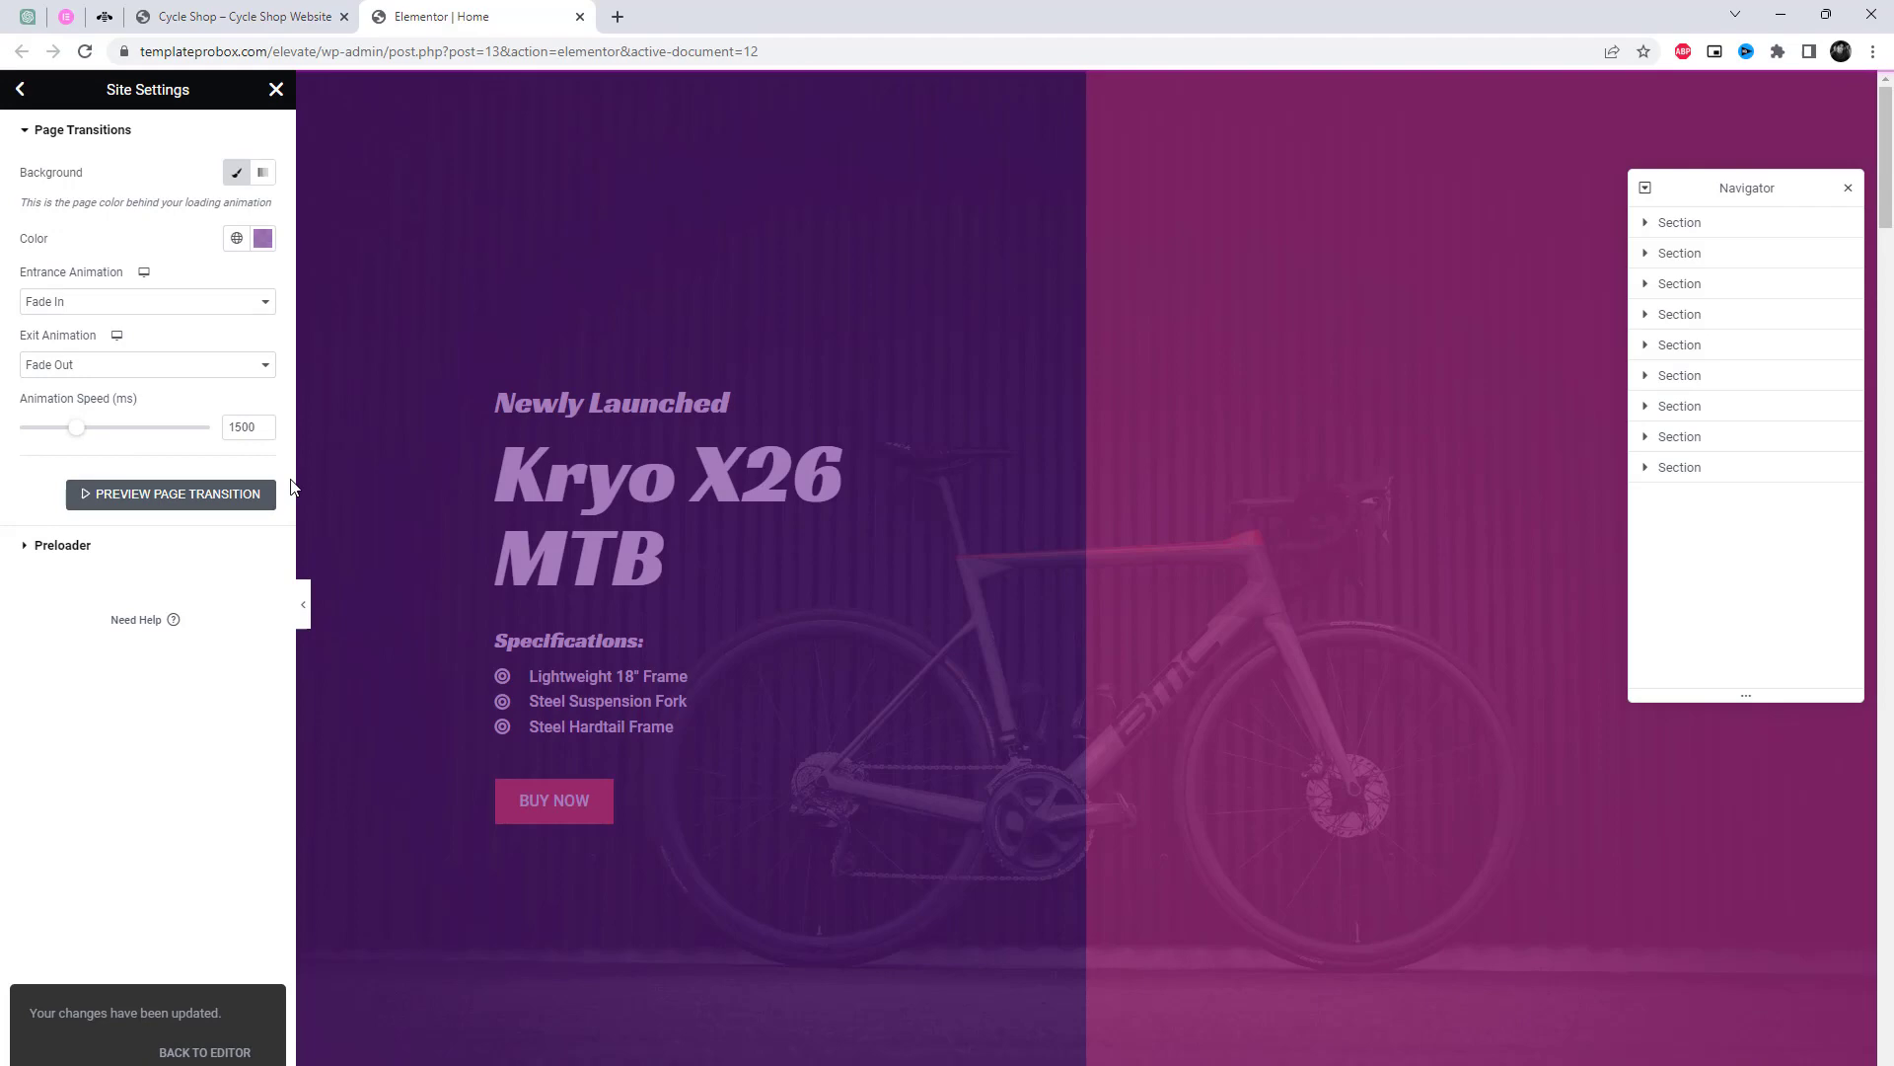
On the live site, reload the homepage via the logo and visit Contact to watch the transition
click(244, 17)
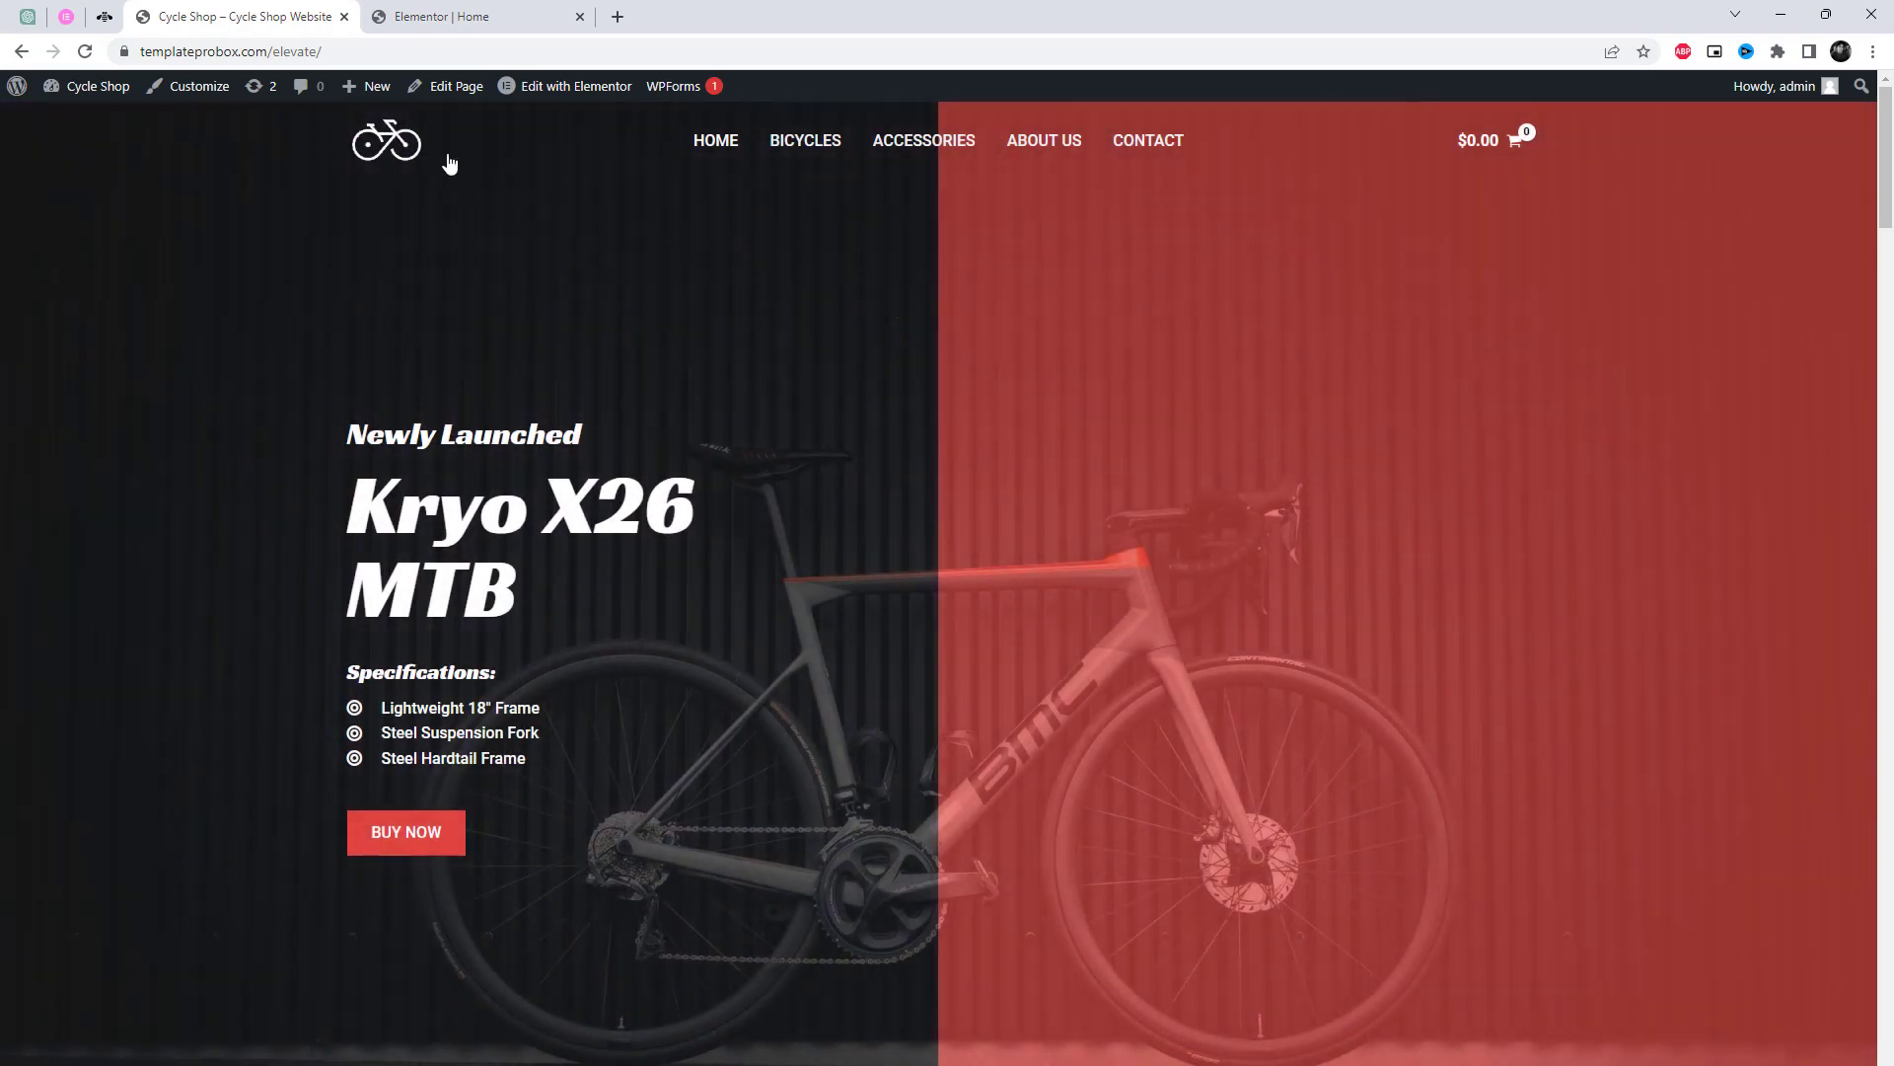
click(397, 152)
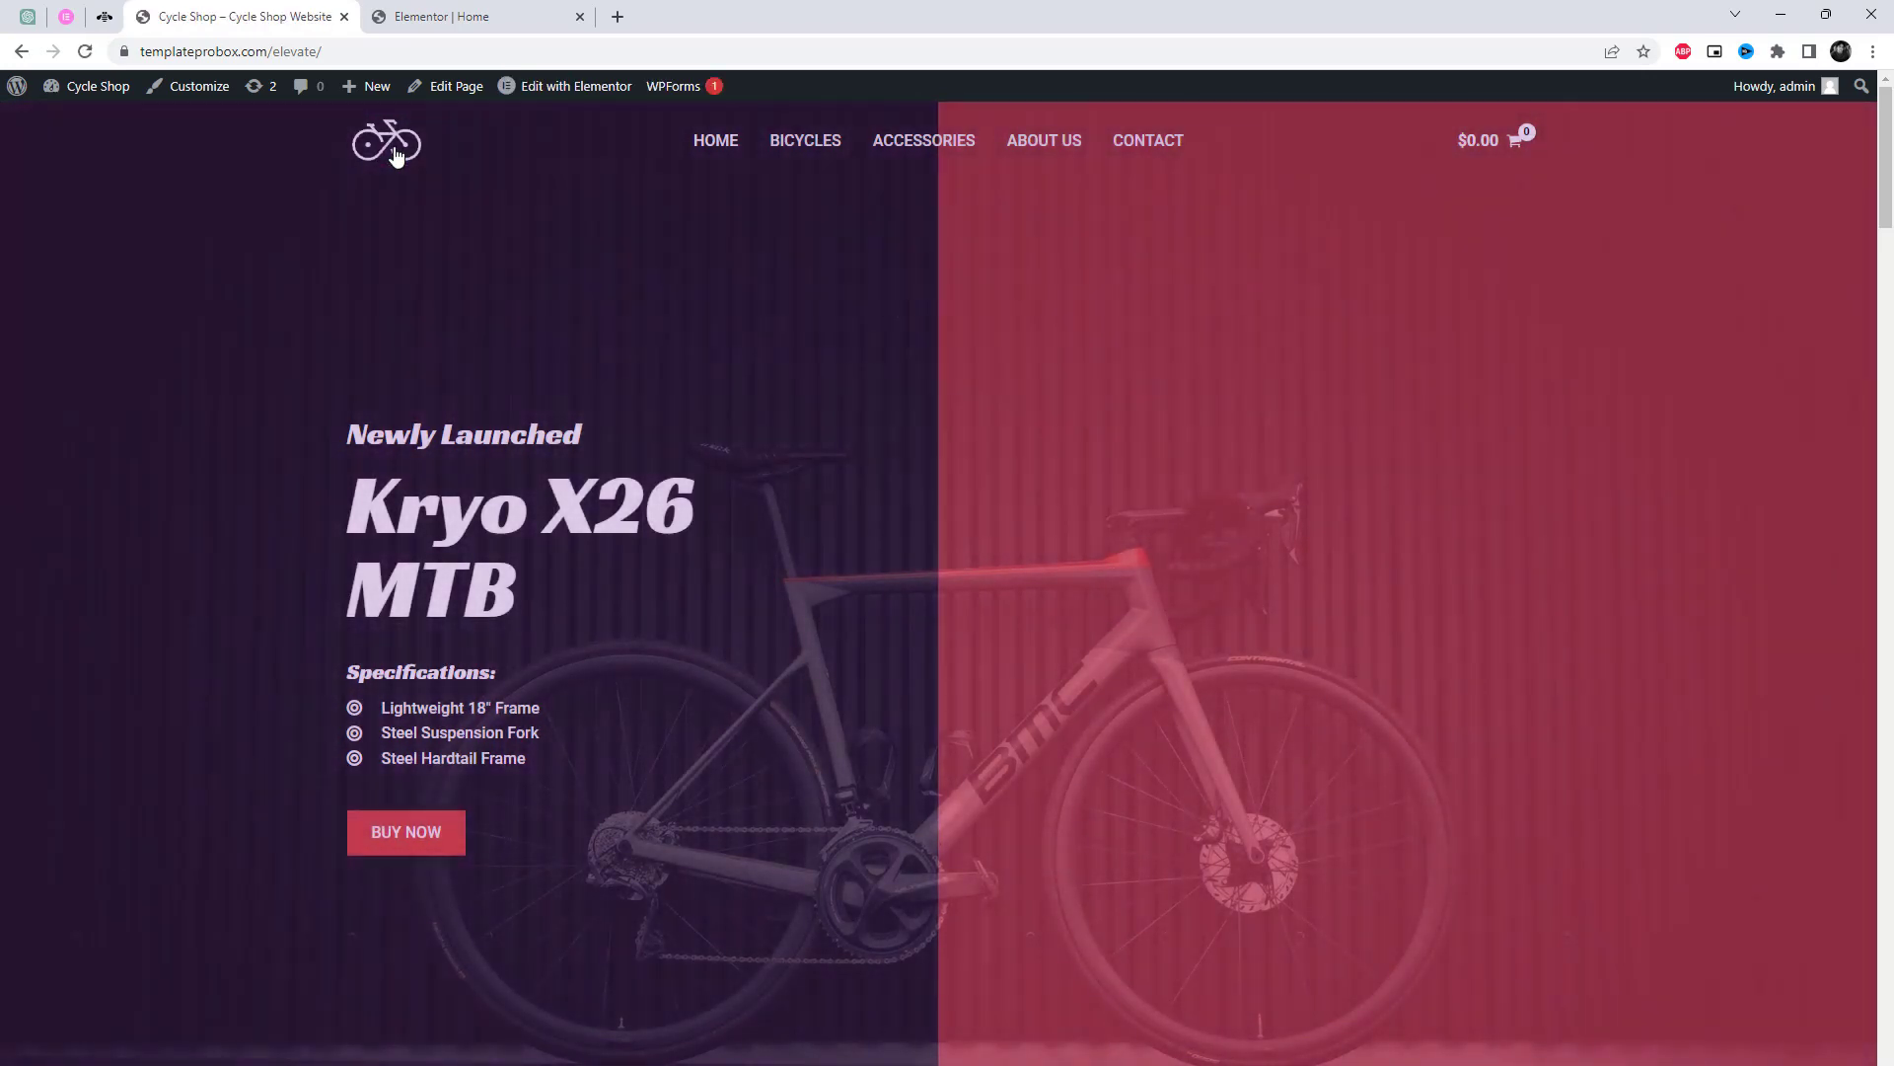
click(1149, 140)
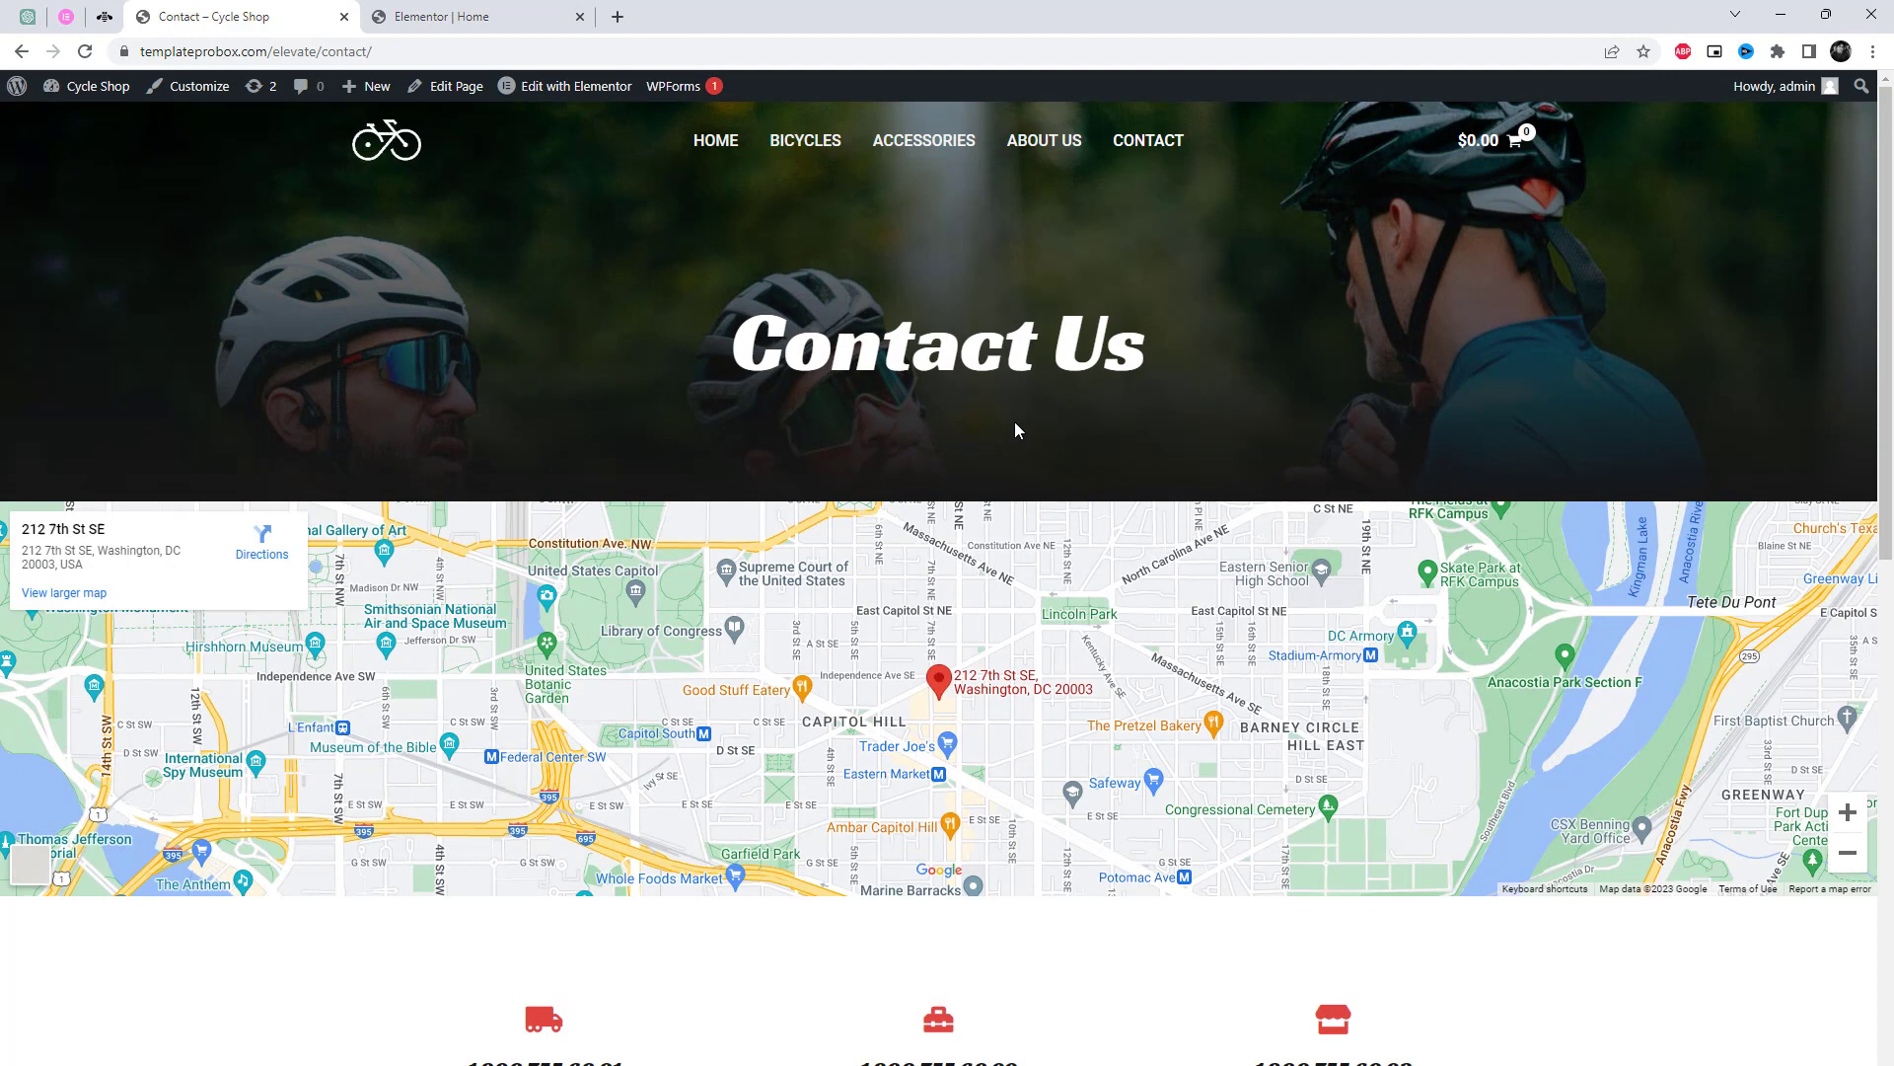
Open the Contact page in Elementor in a new tab and go to Site Settings' Page Transitions
middle_click(576, 87)
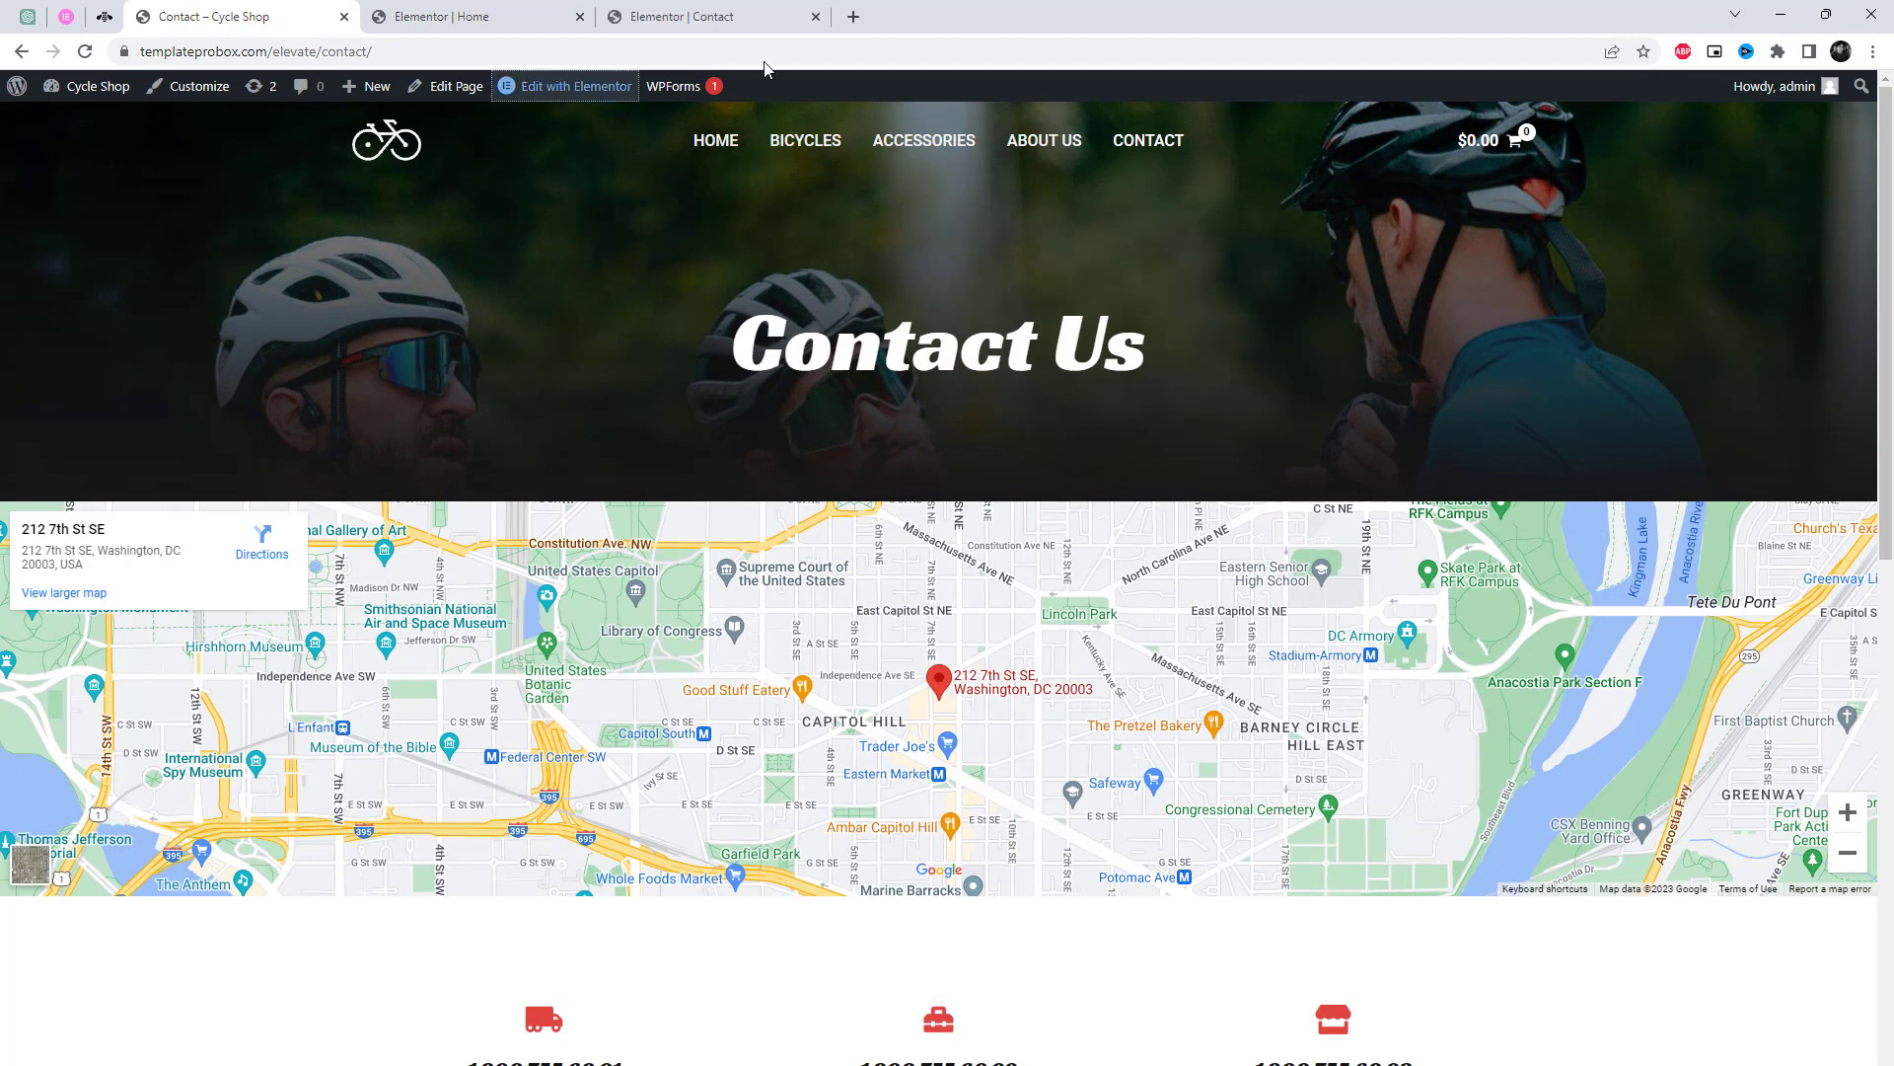
click(710, 16)
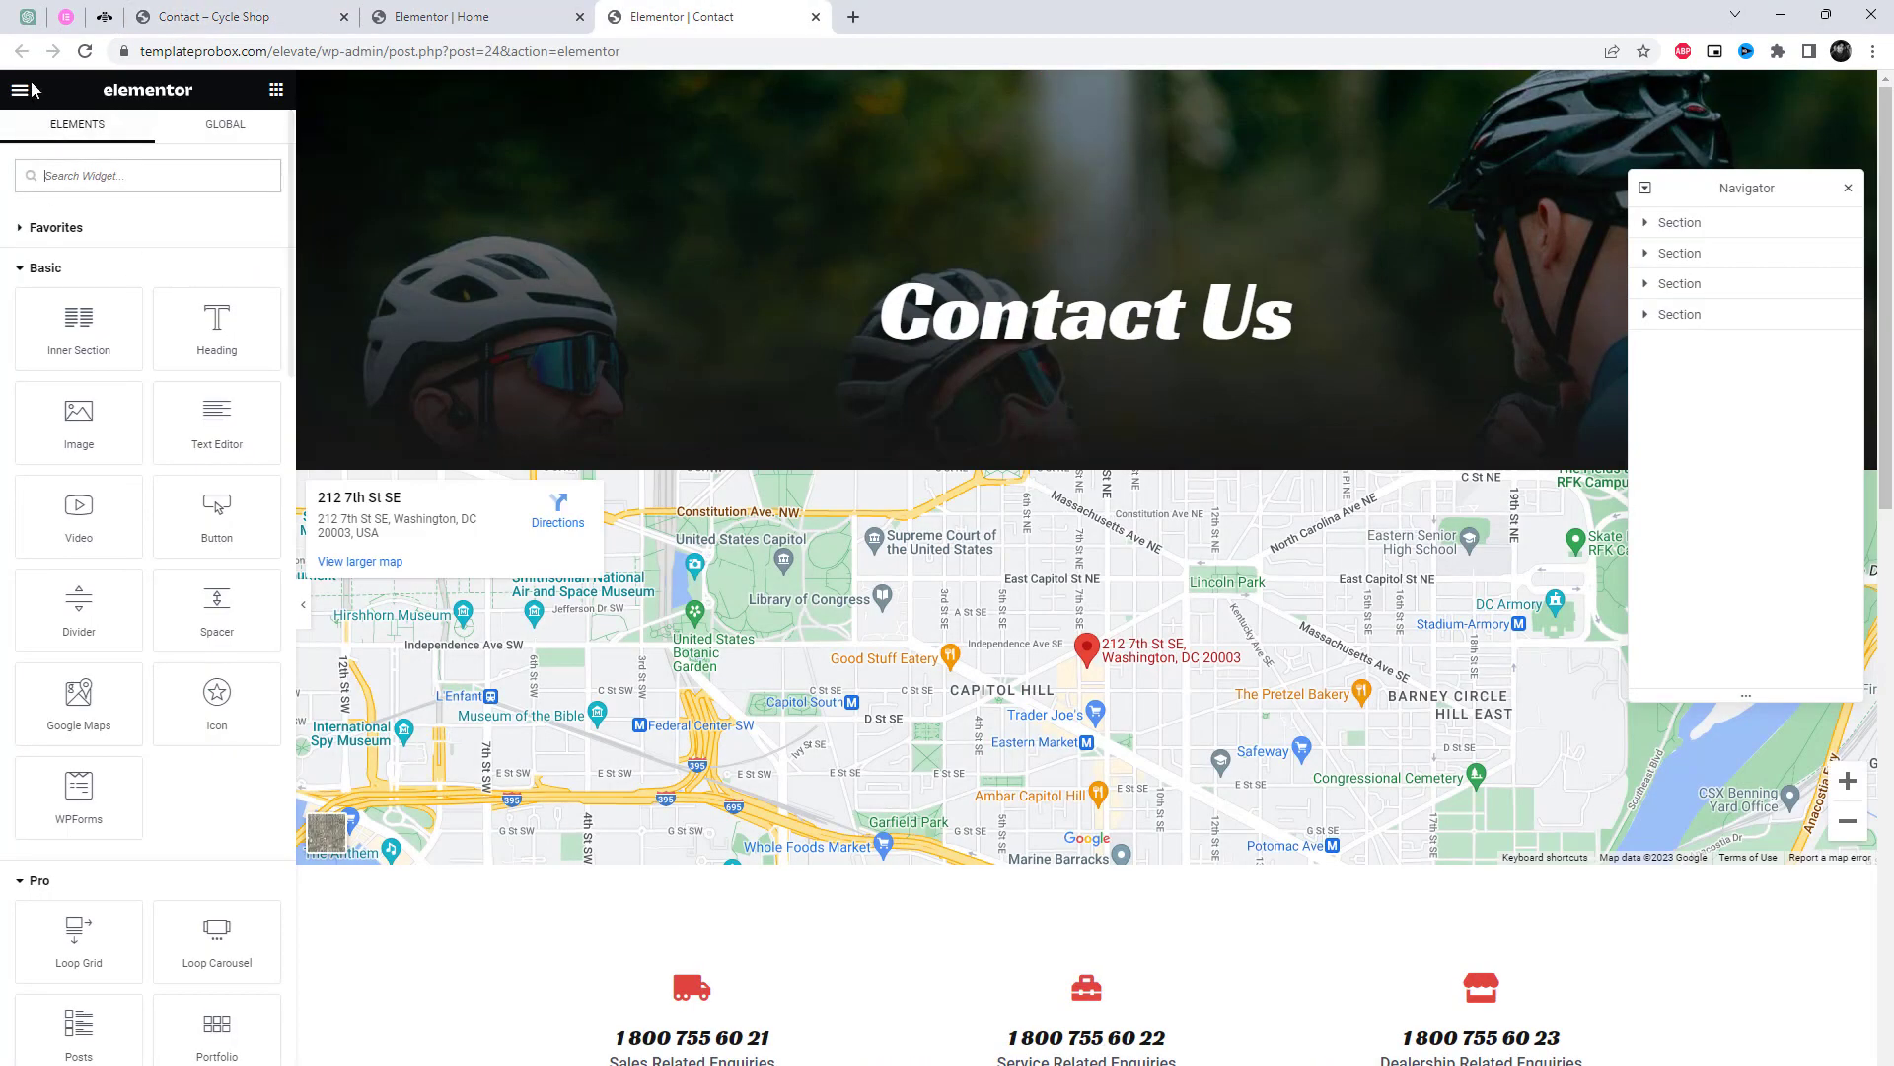
click(22, 89)
click(23, 90)
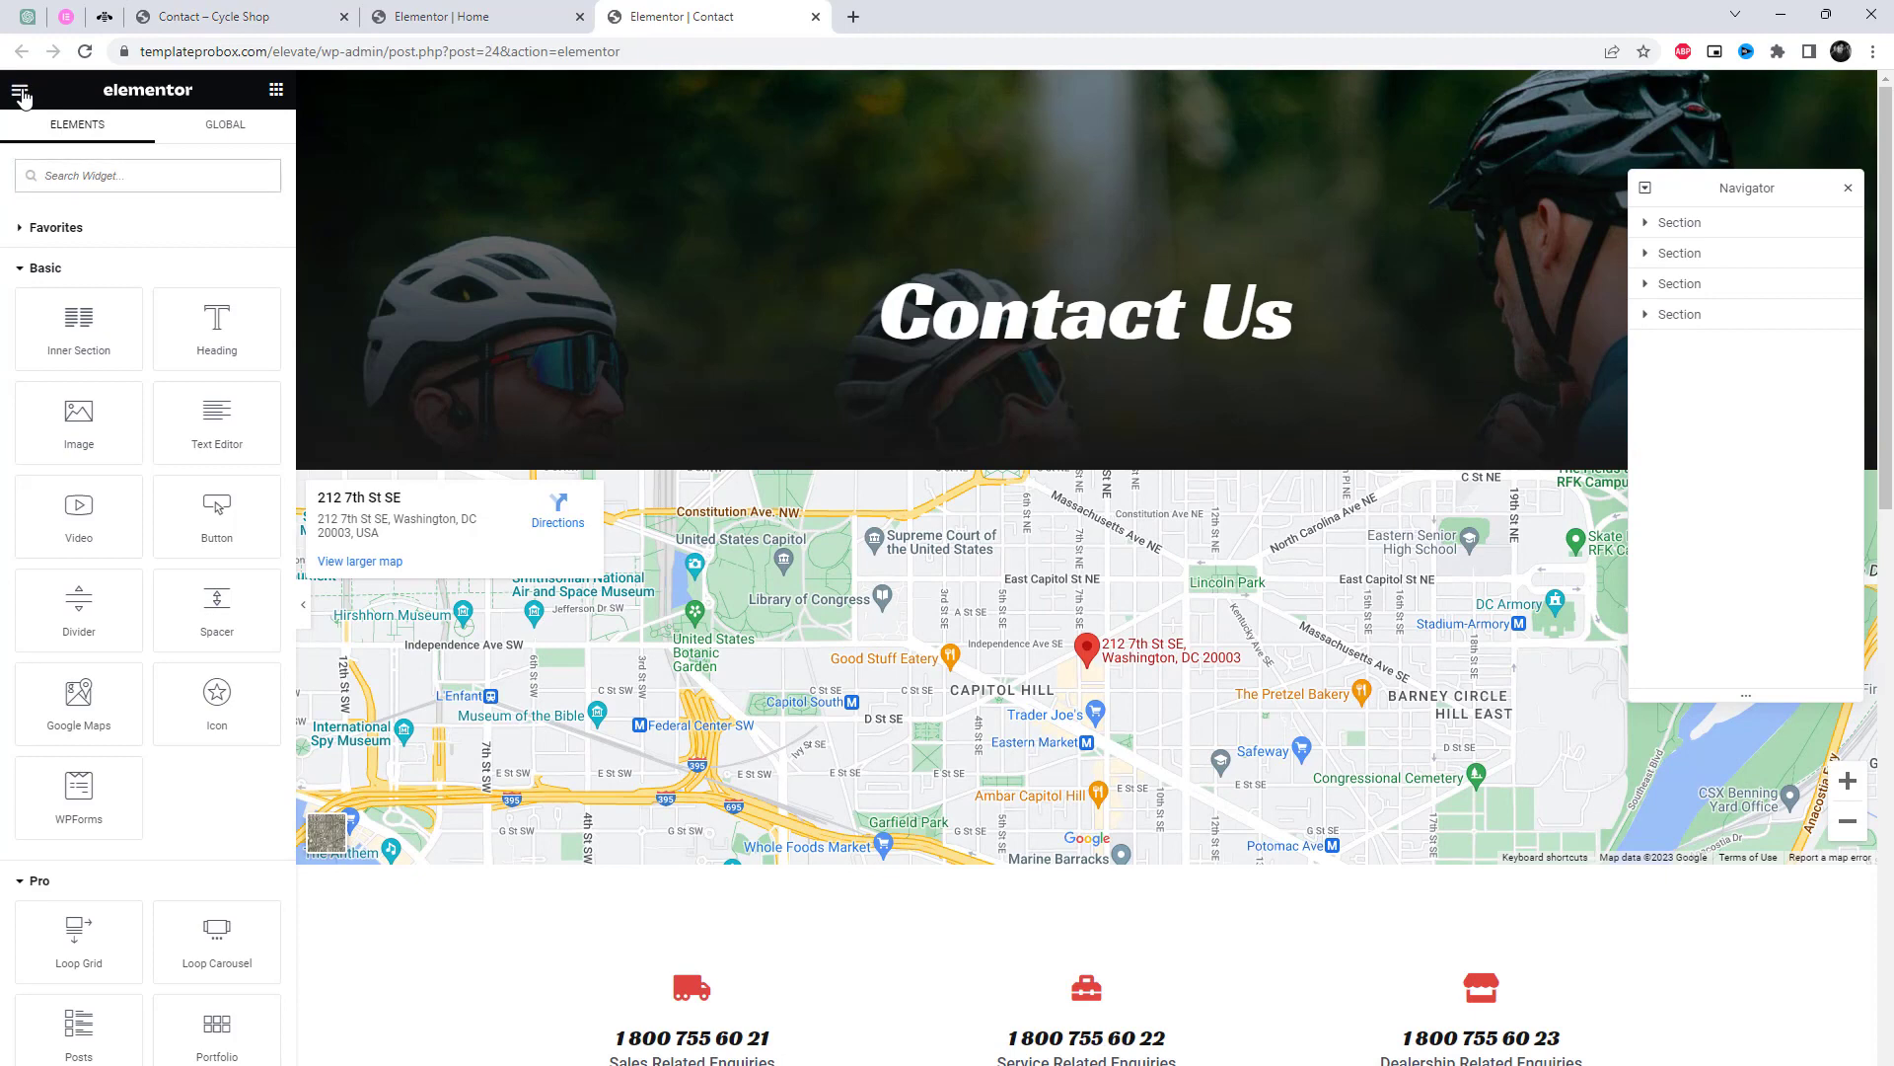
click(21, 91)
click(101, 180)
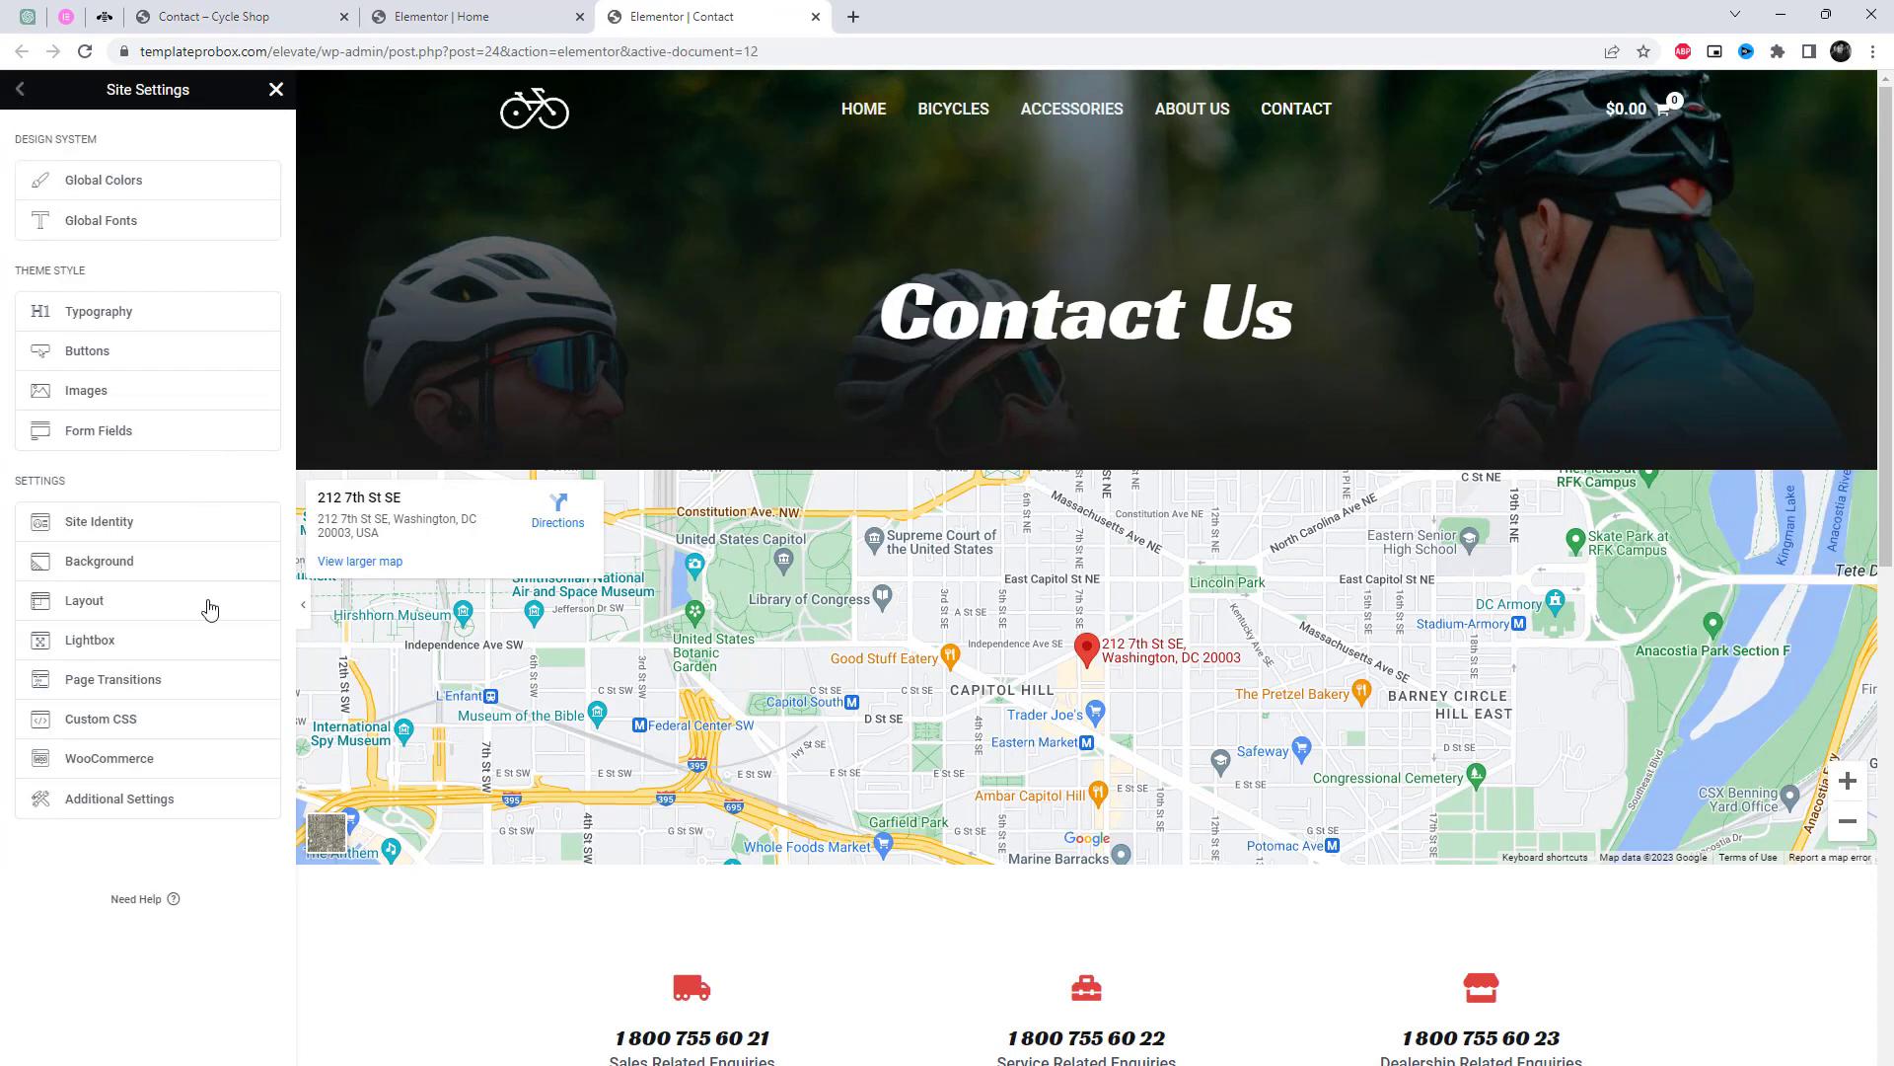
click(192, 684)
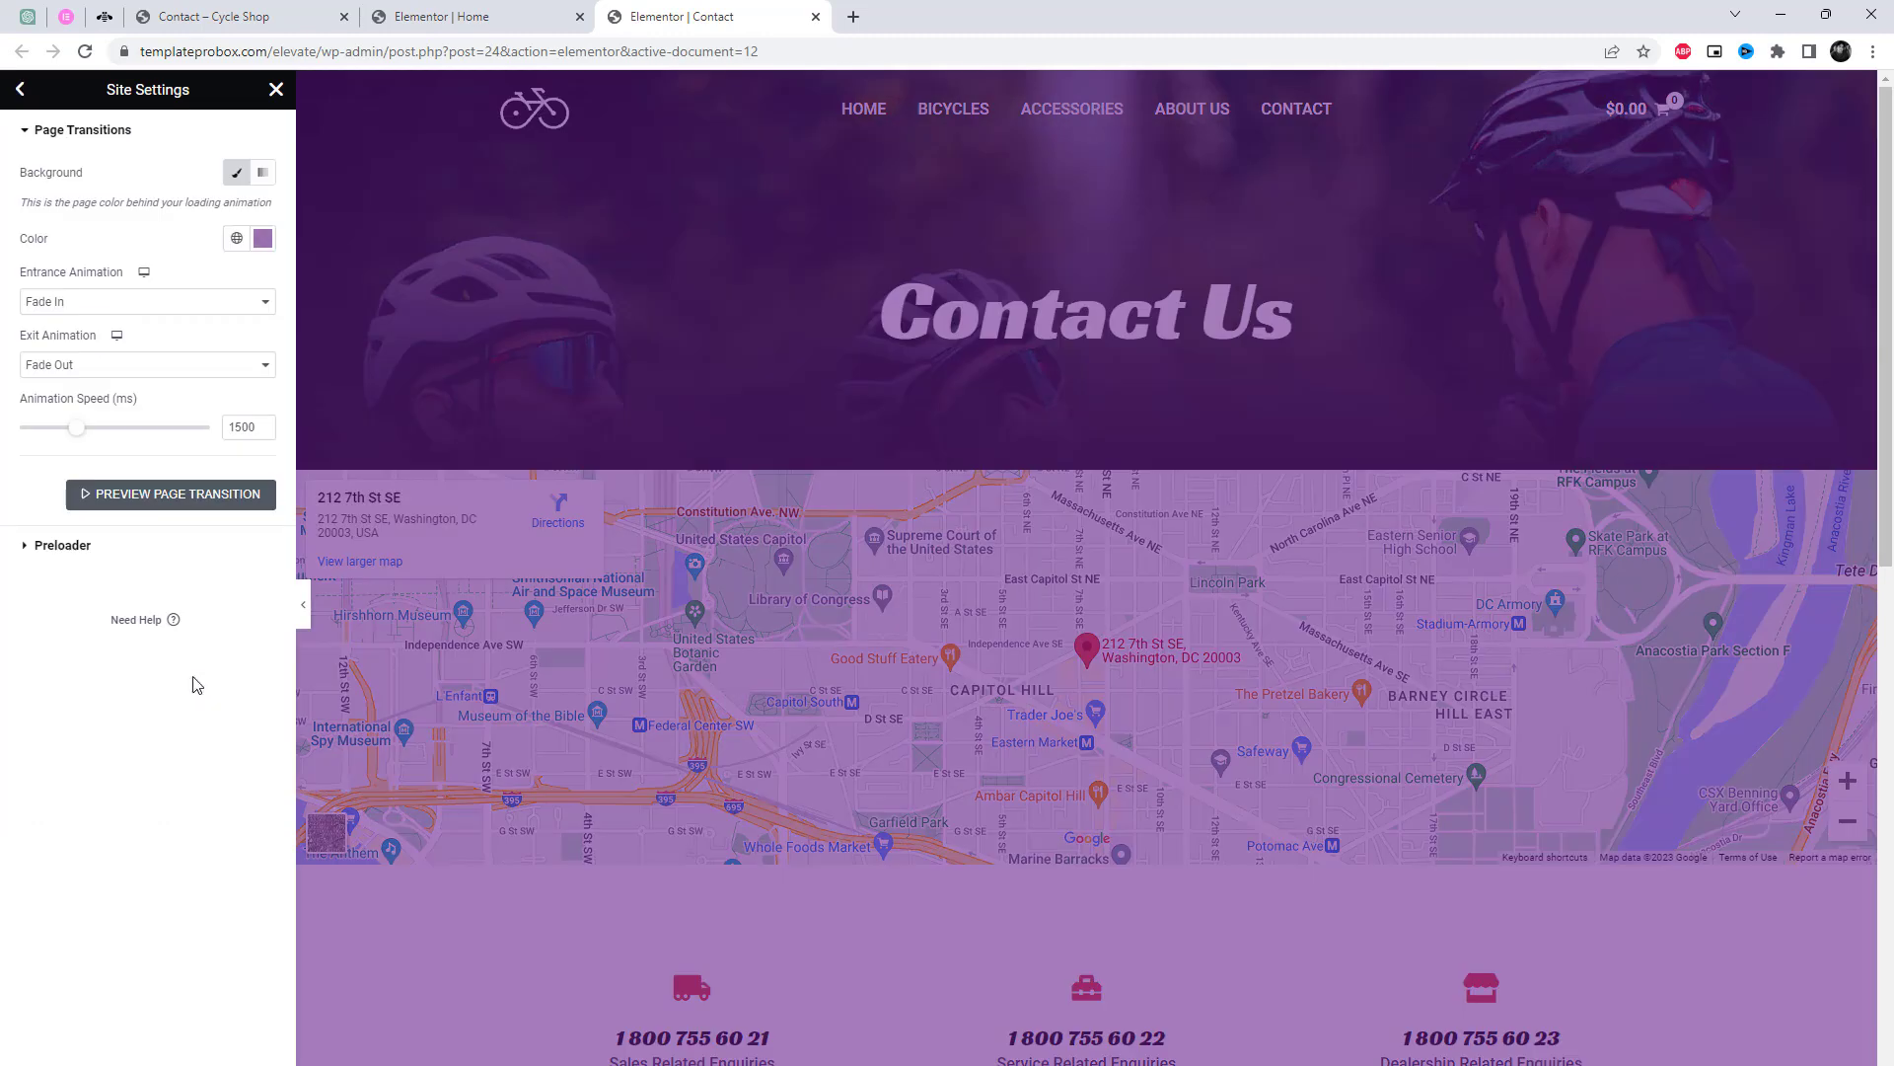
Set the transition background colour to a dark red
click(263, 238)
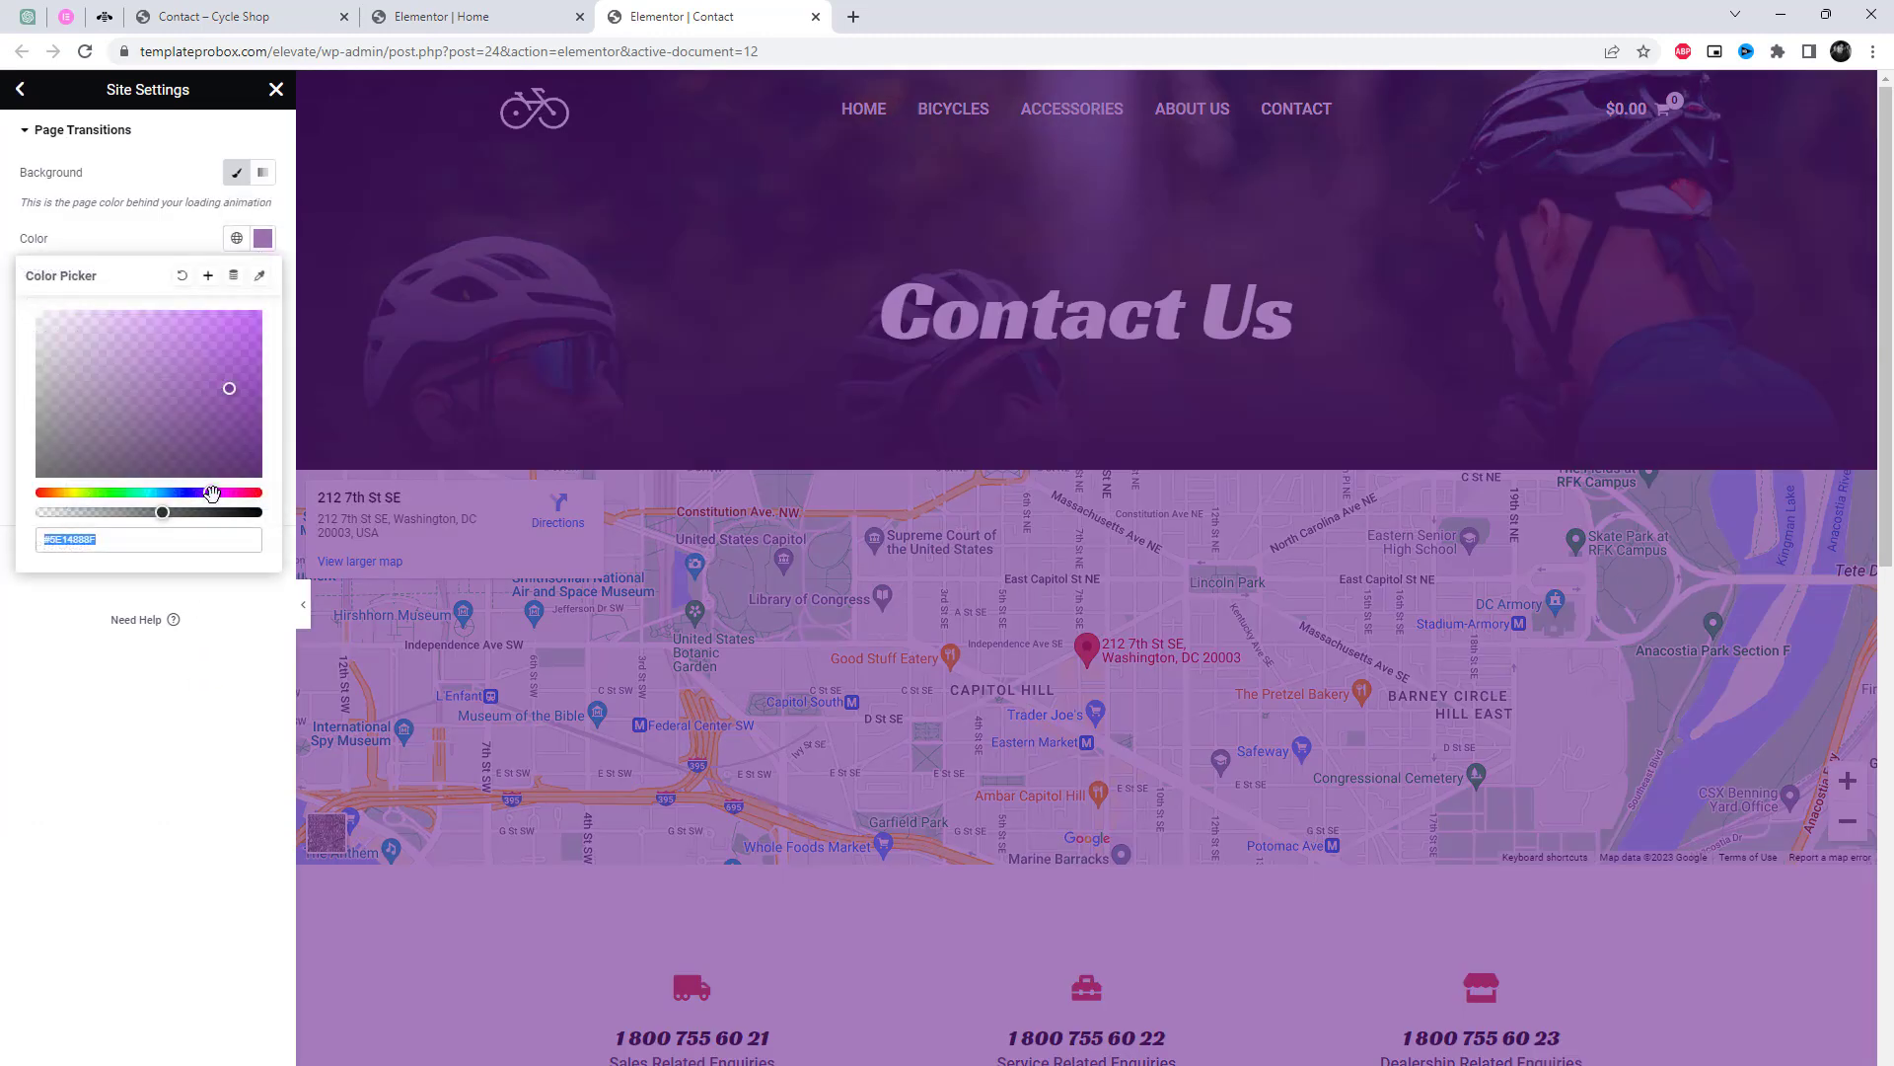
drag(212, 492, 257, 493)
drag(230, 388, 254, 408)
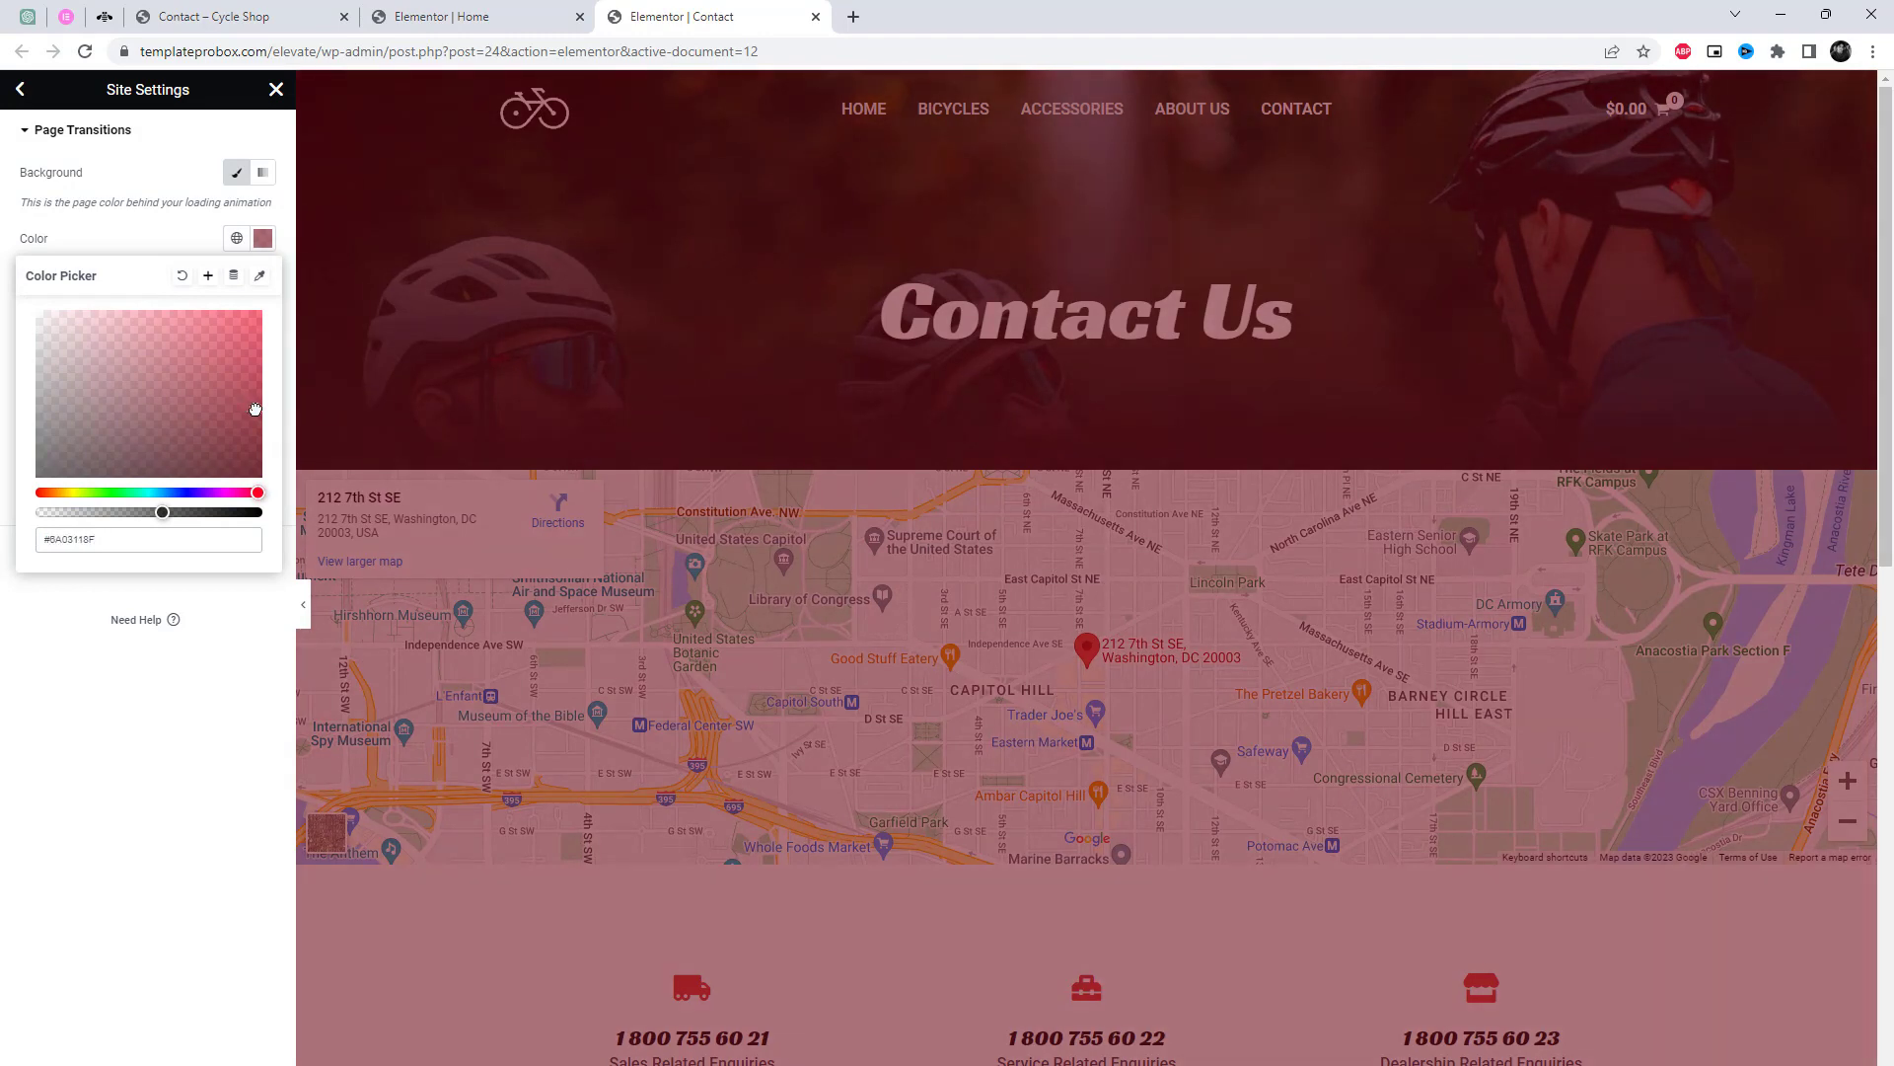
click(178, 709)
click(148, 301)
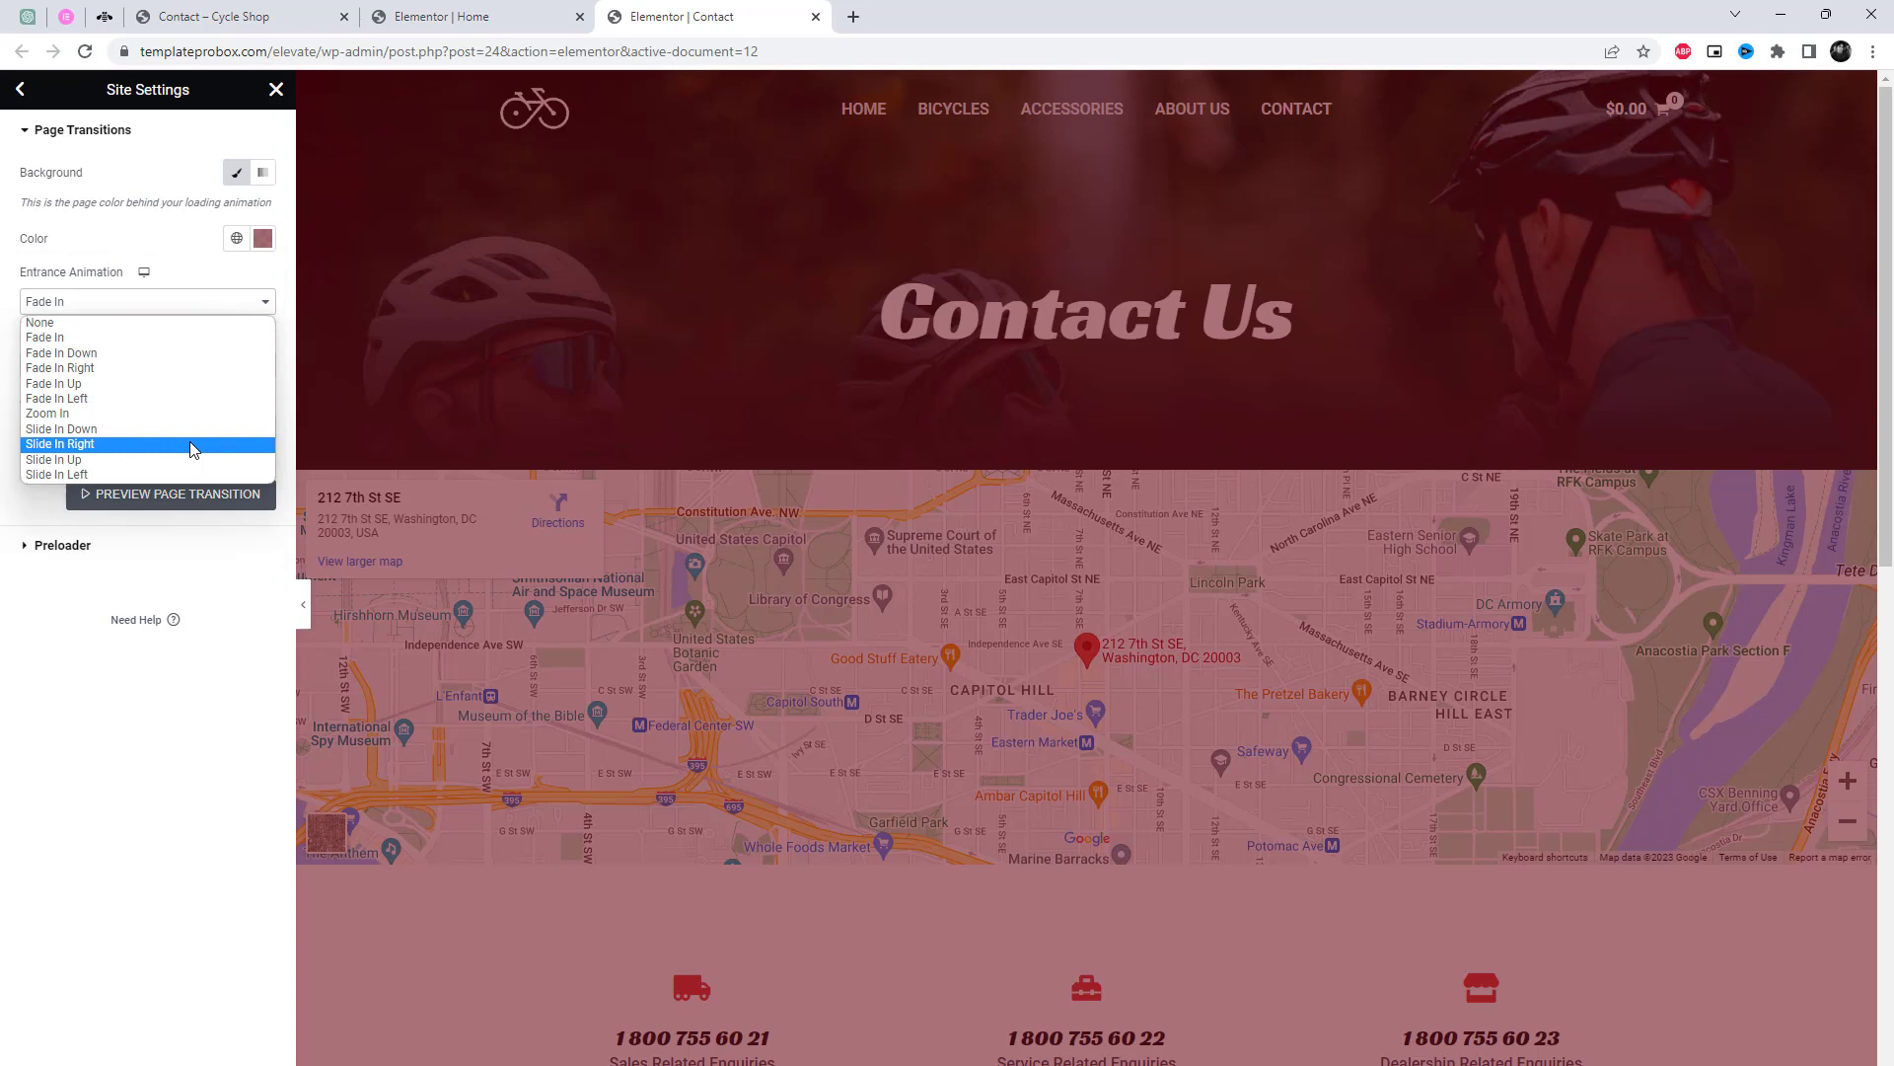
key(Escape)
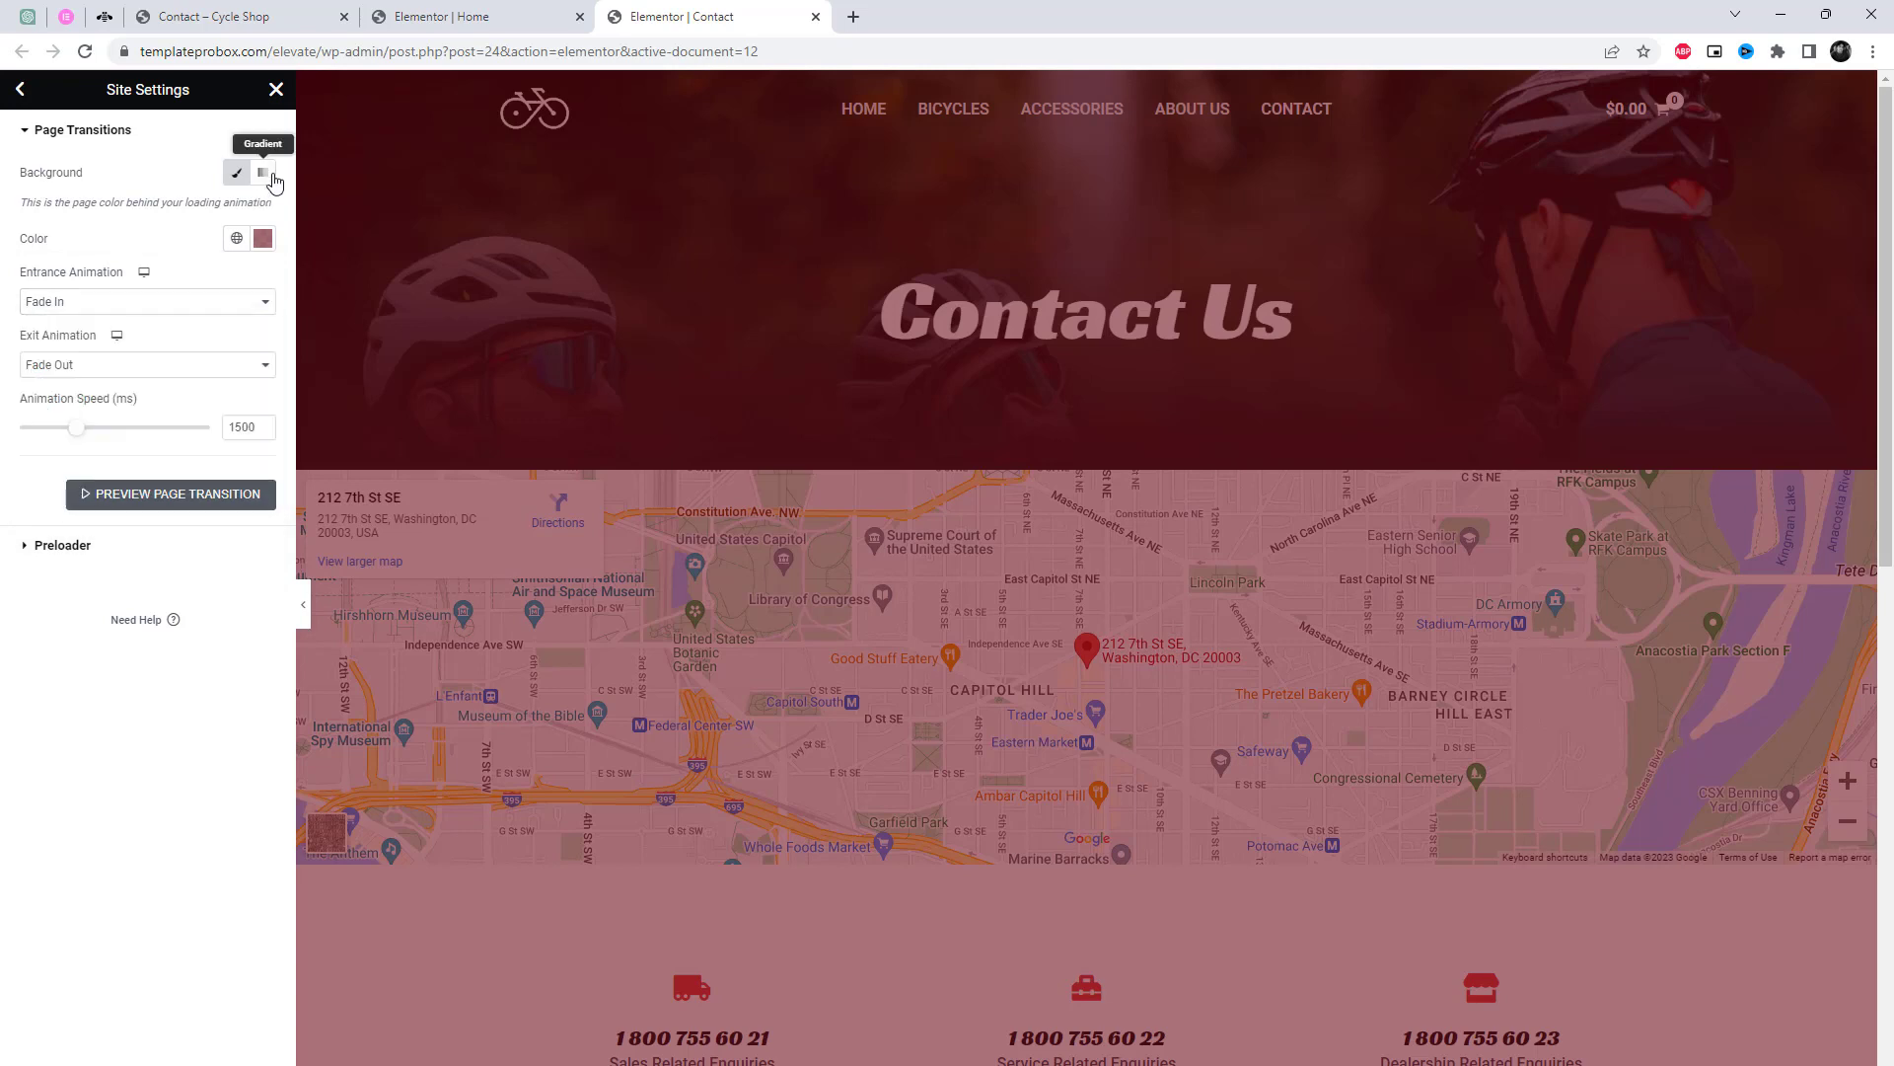
Switch the background to a gradient with a darker red second colour
click(263, 174)
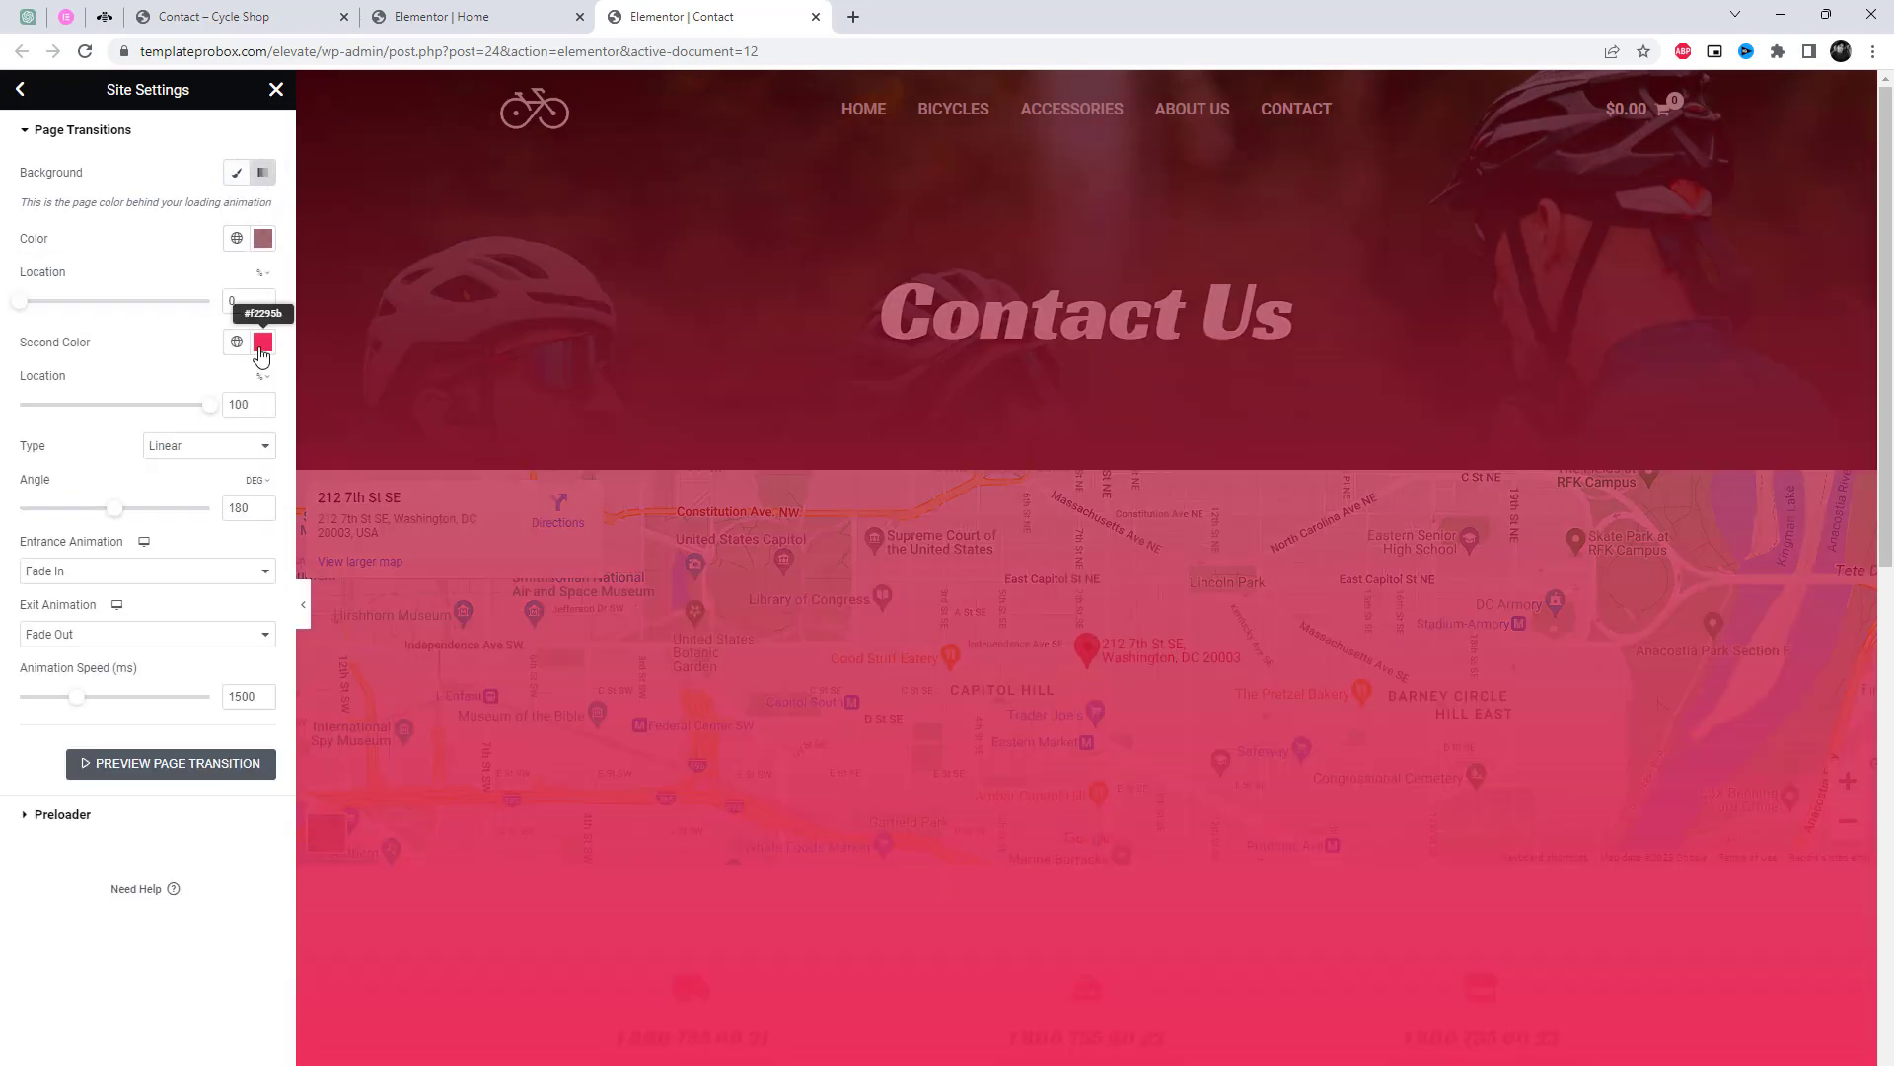
click(263, 343)
click(198, 476)
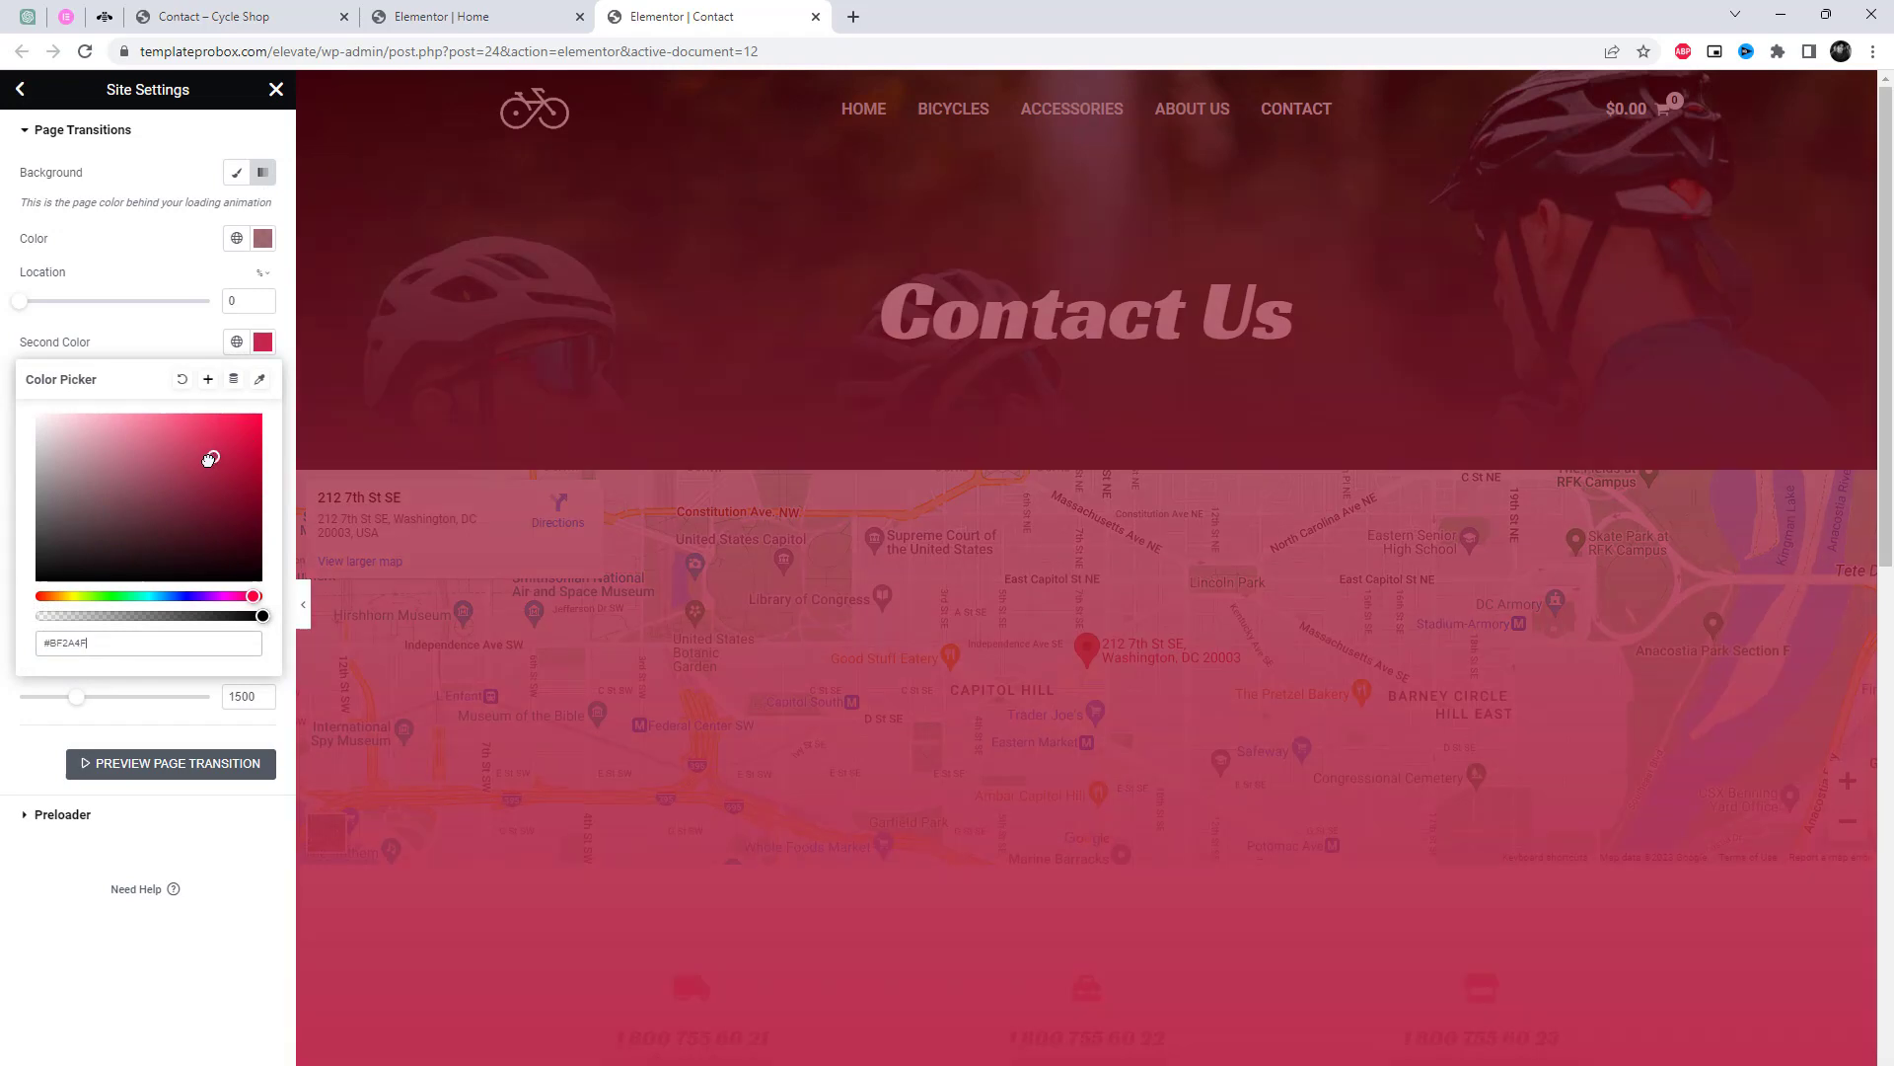
click(170, 265)
Set the gradient type to Radial
click(21, 90)
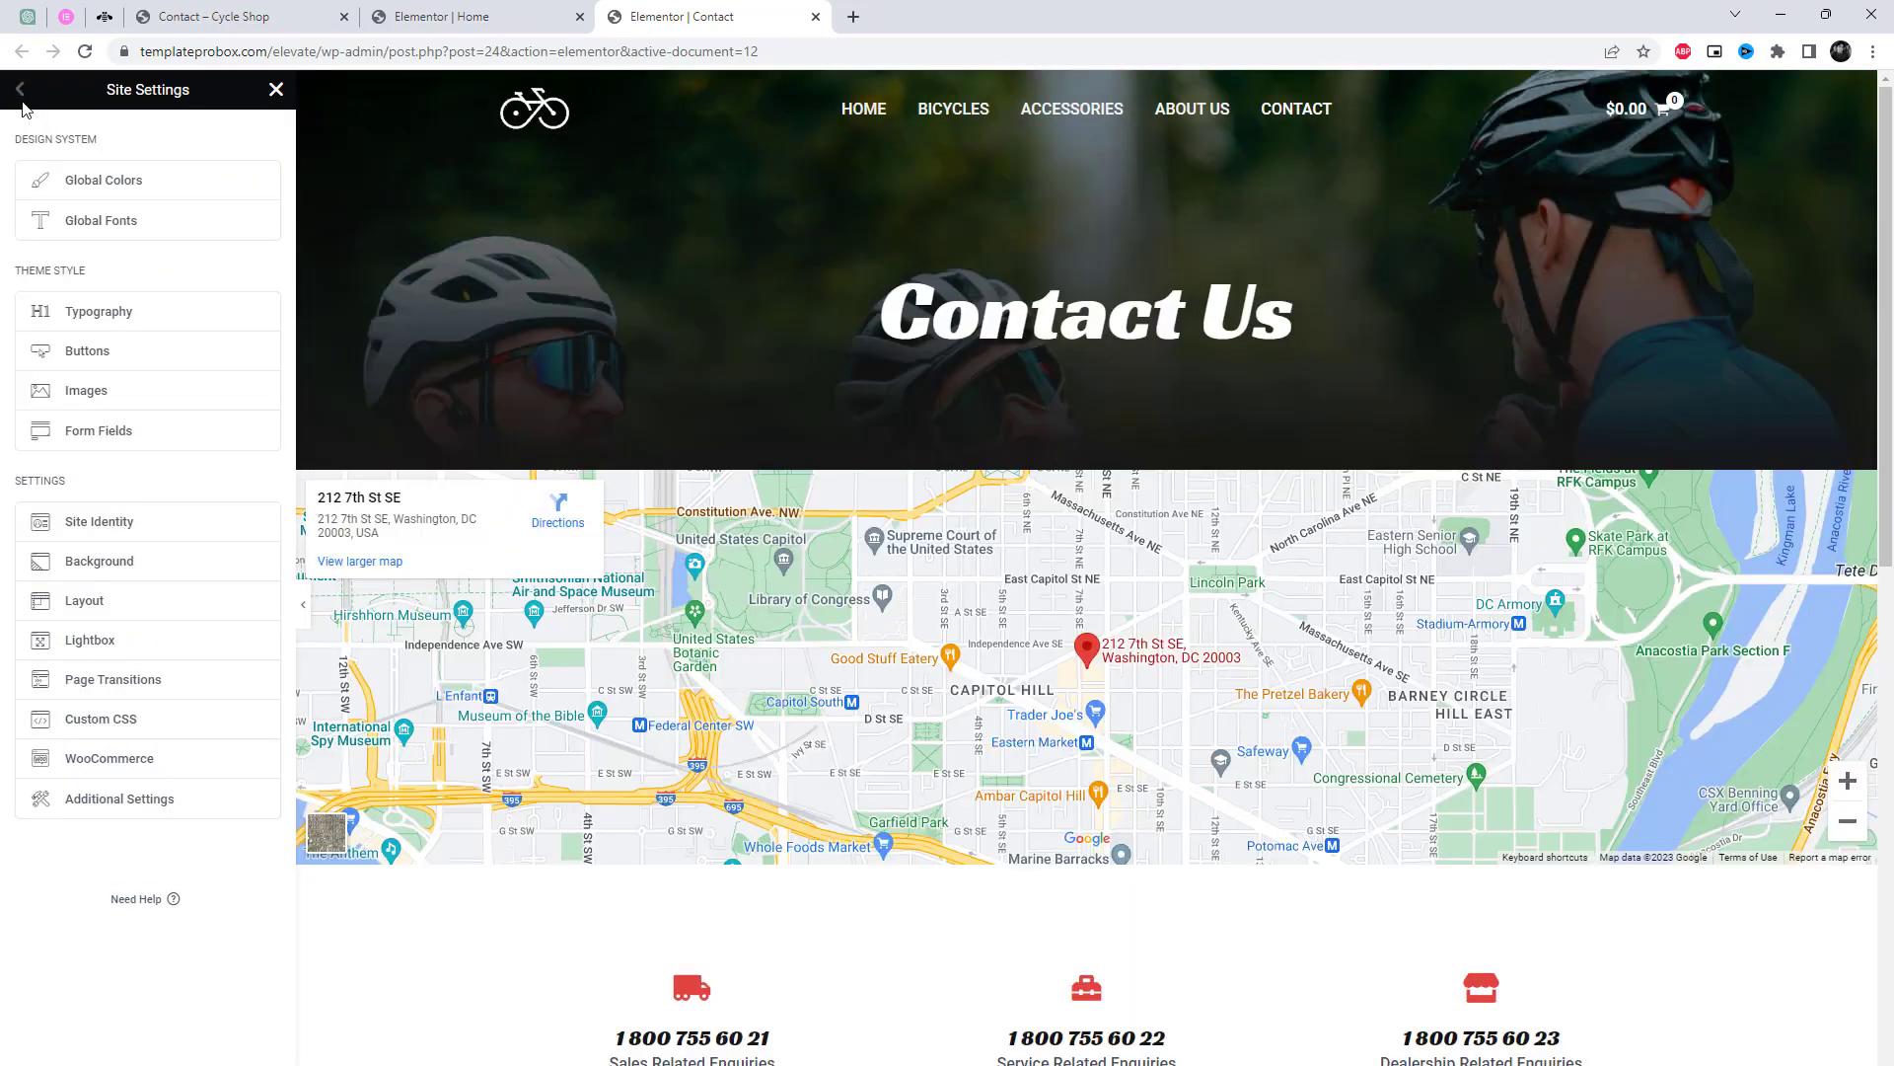
click(113, 679)
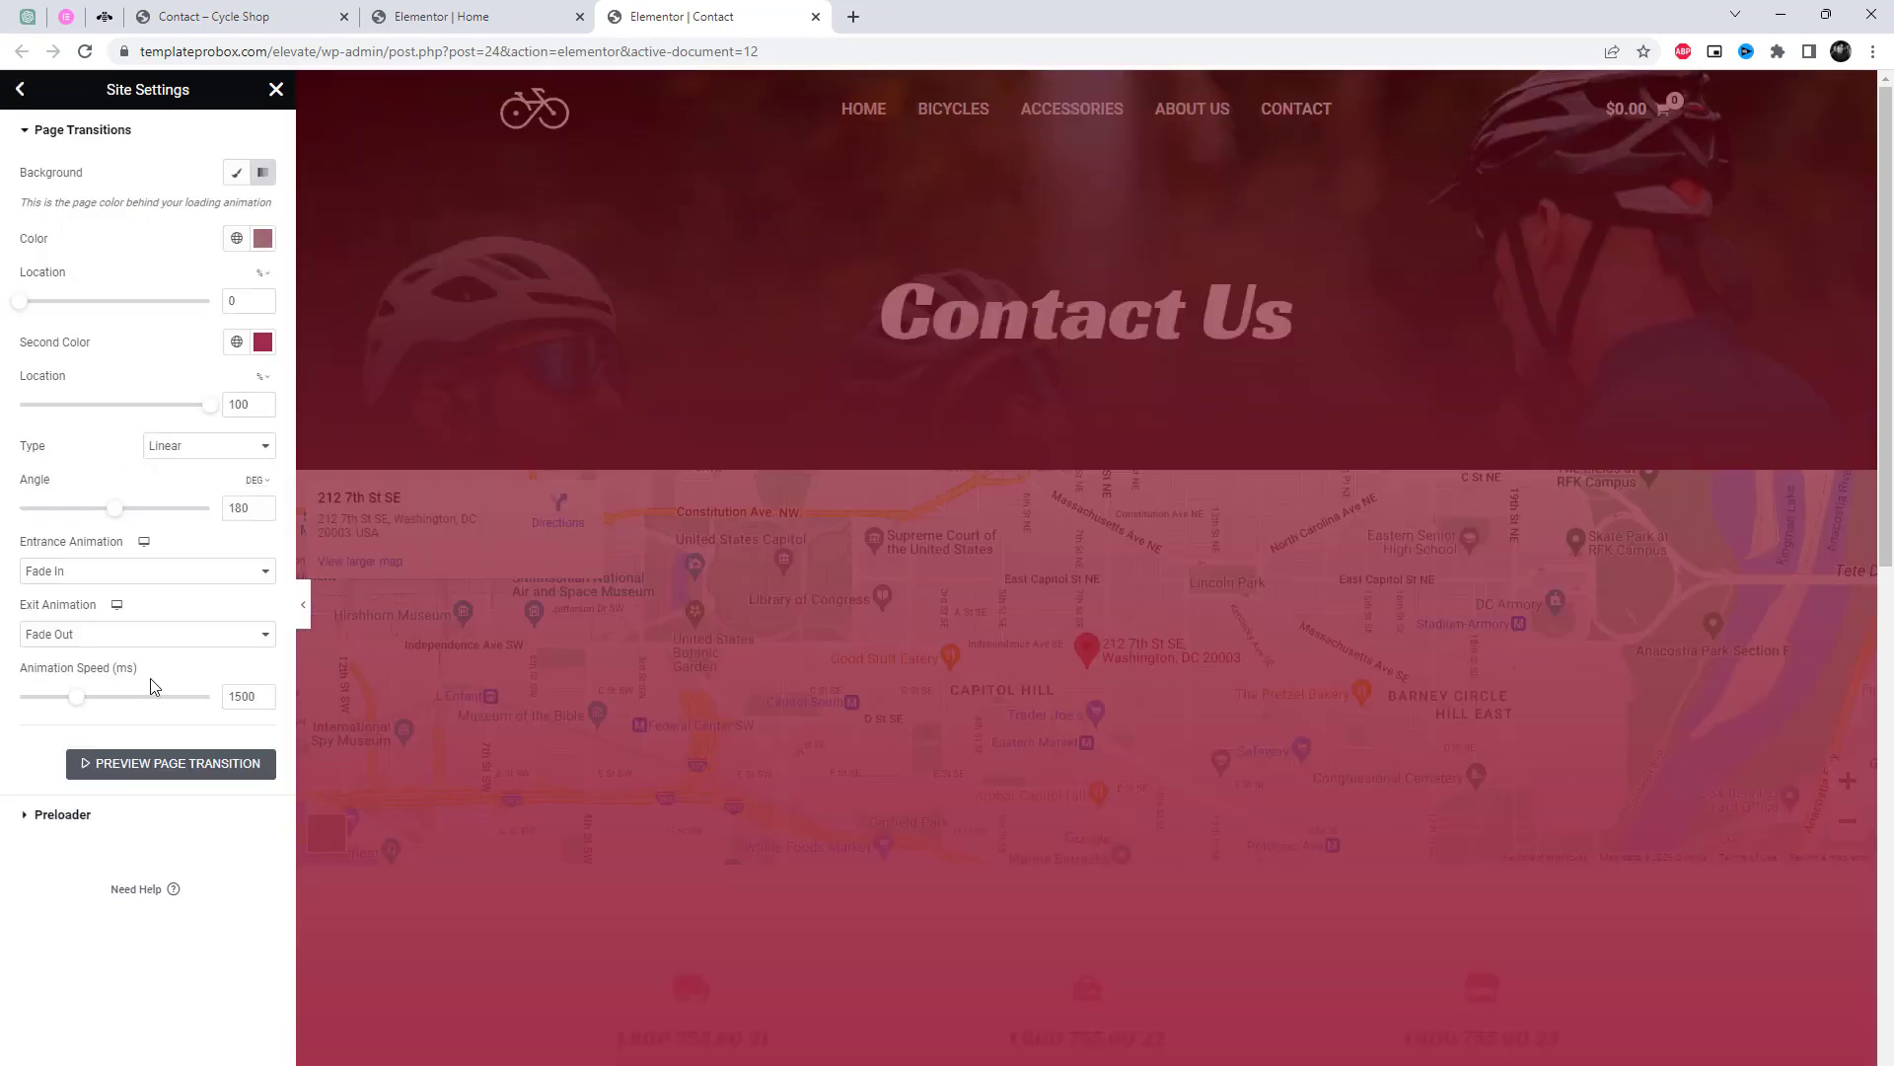
click(208, 445)
click(190, 479)
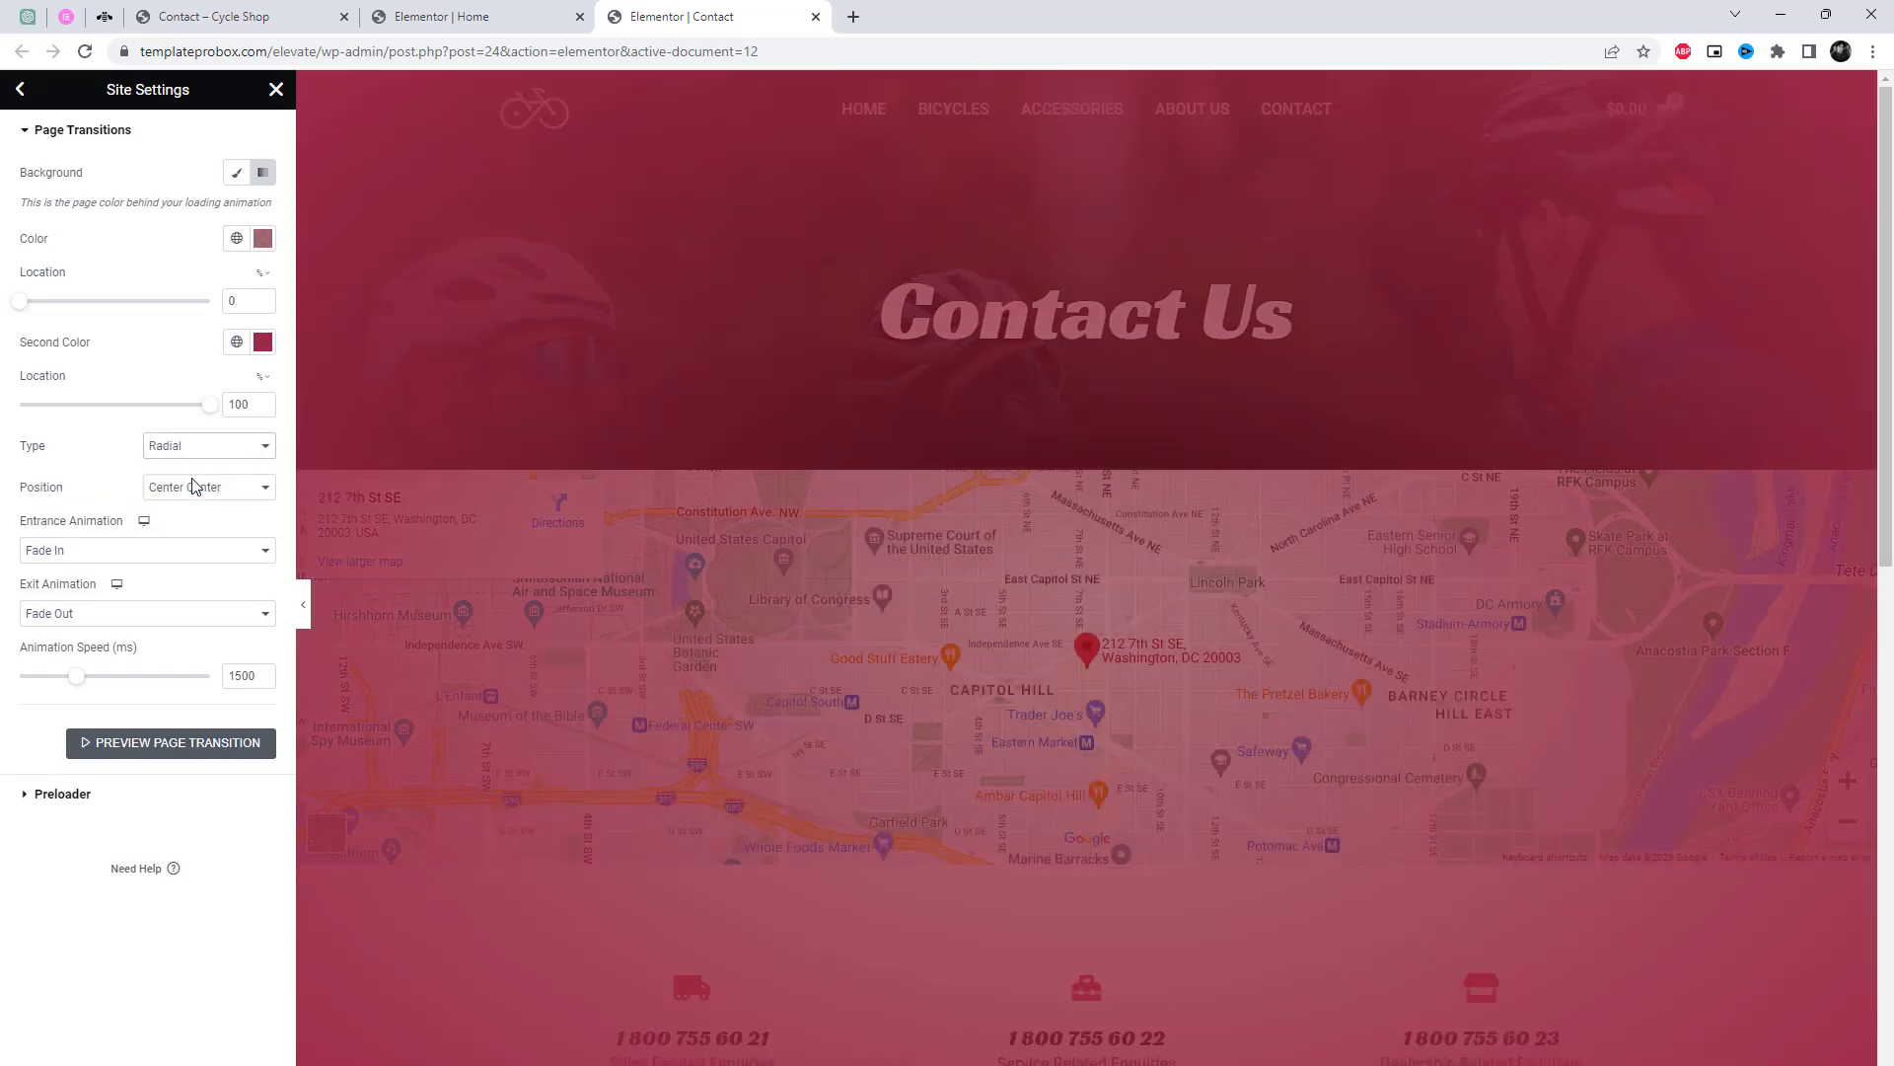
click(28, 136)
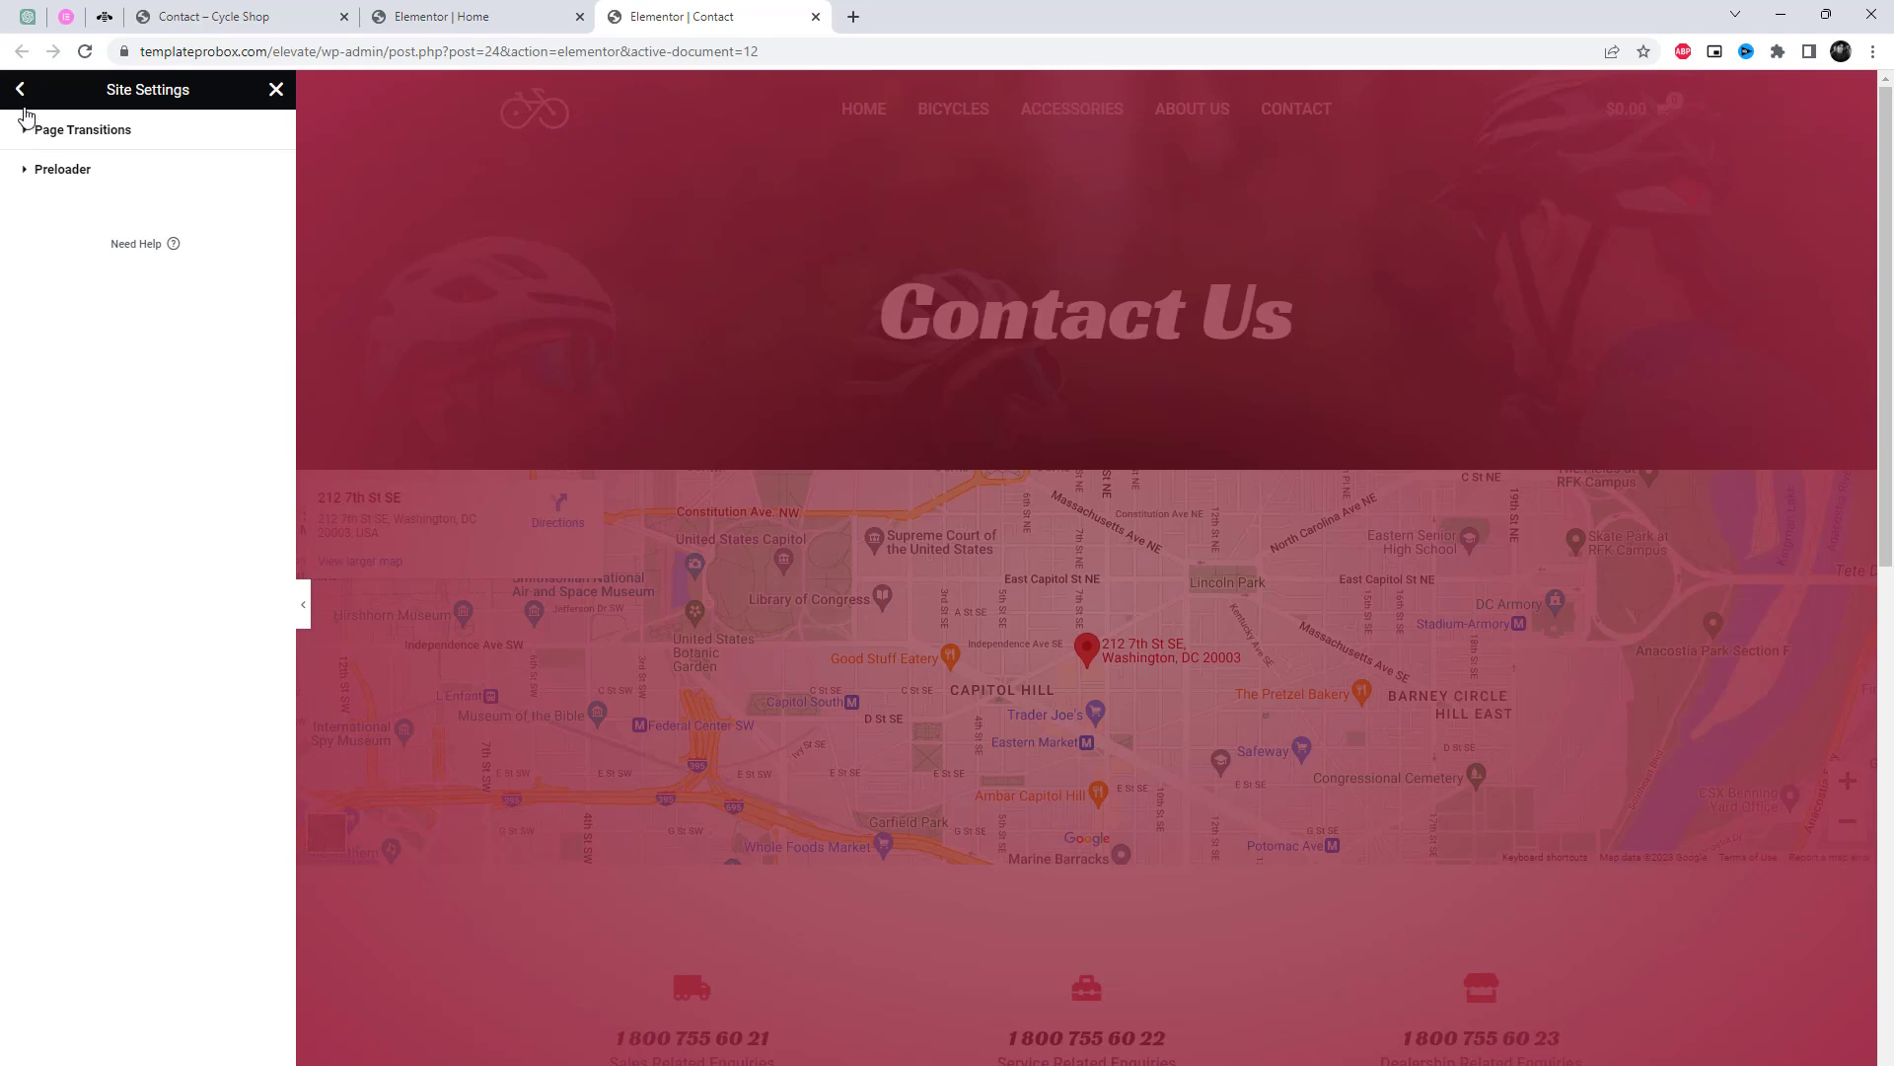
click(22, 89)
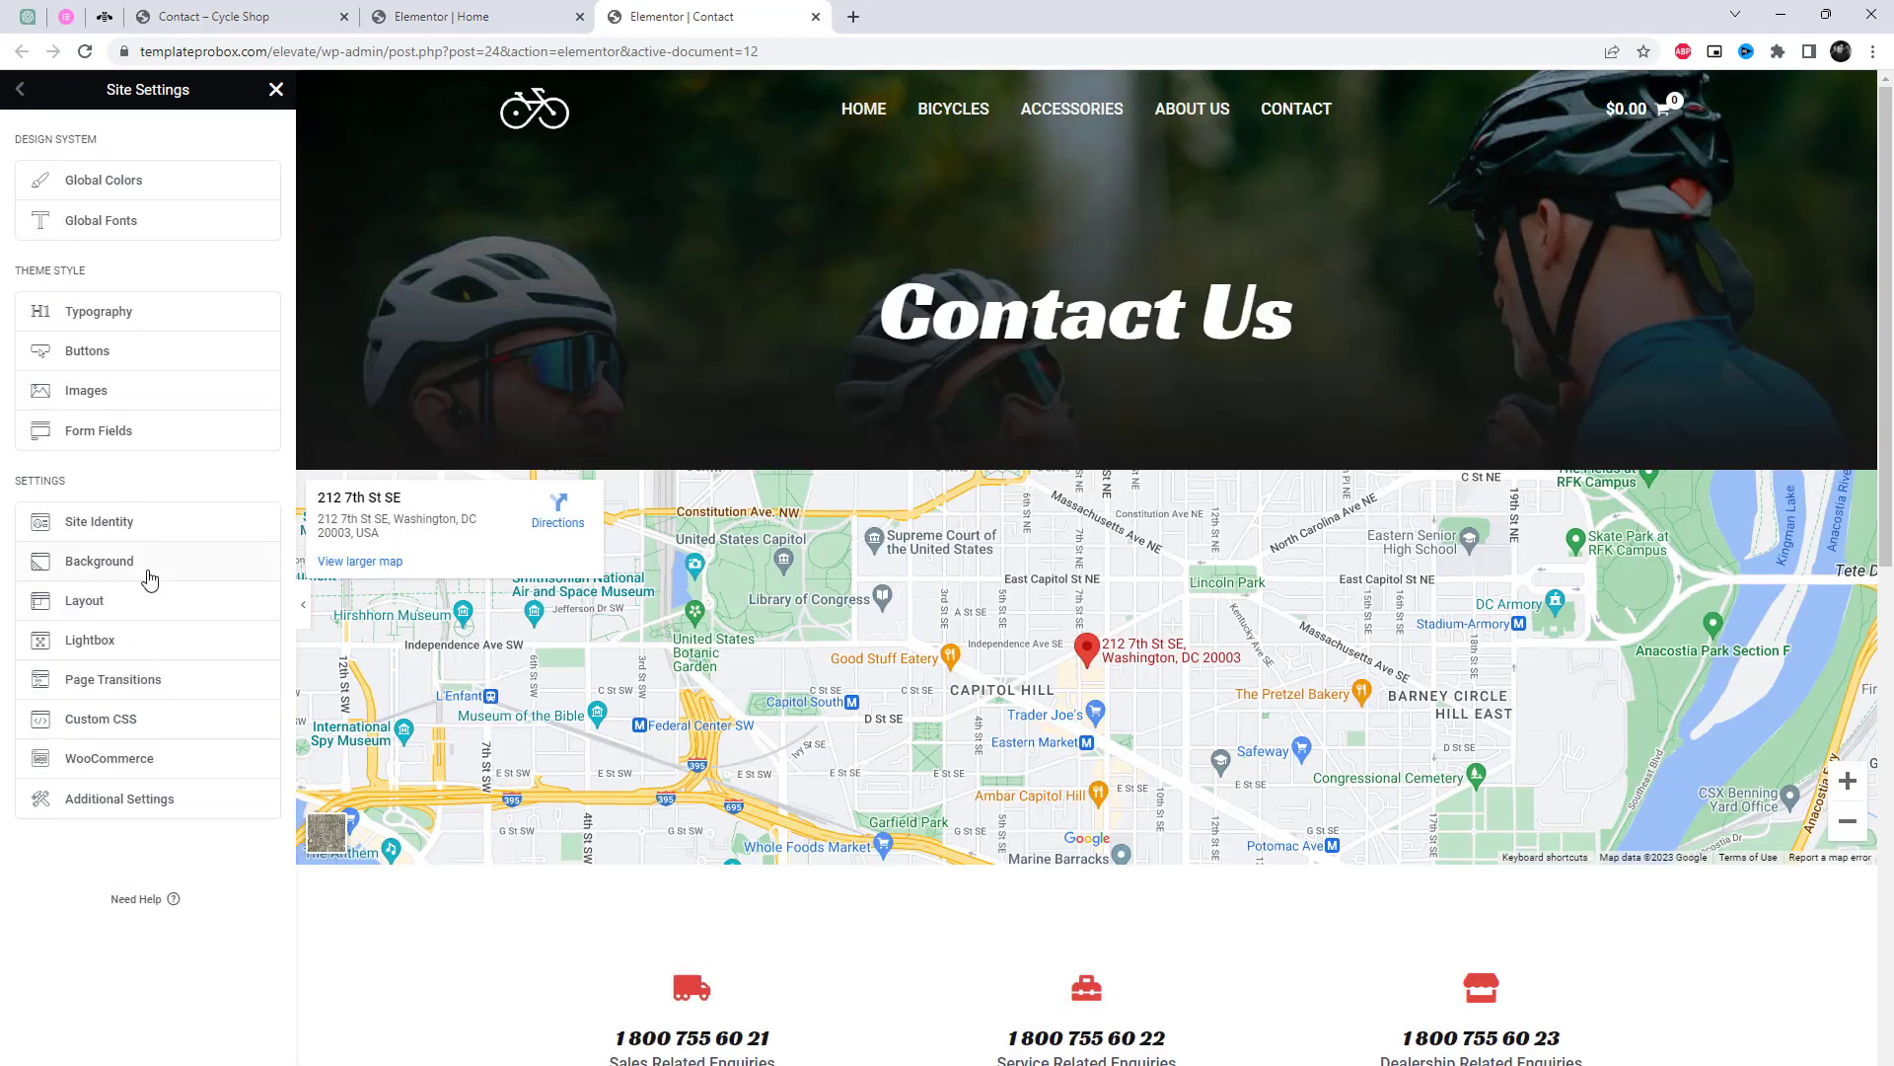
click(113, 677)
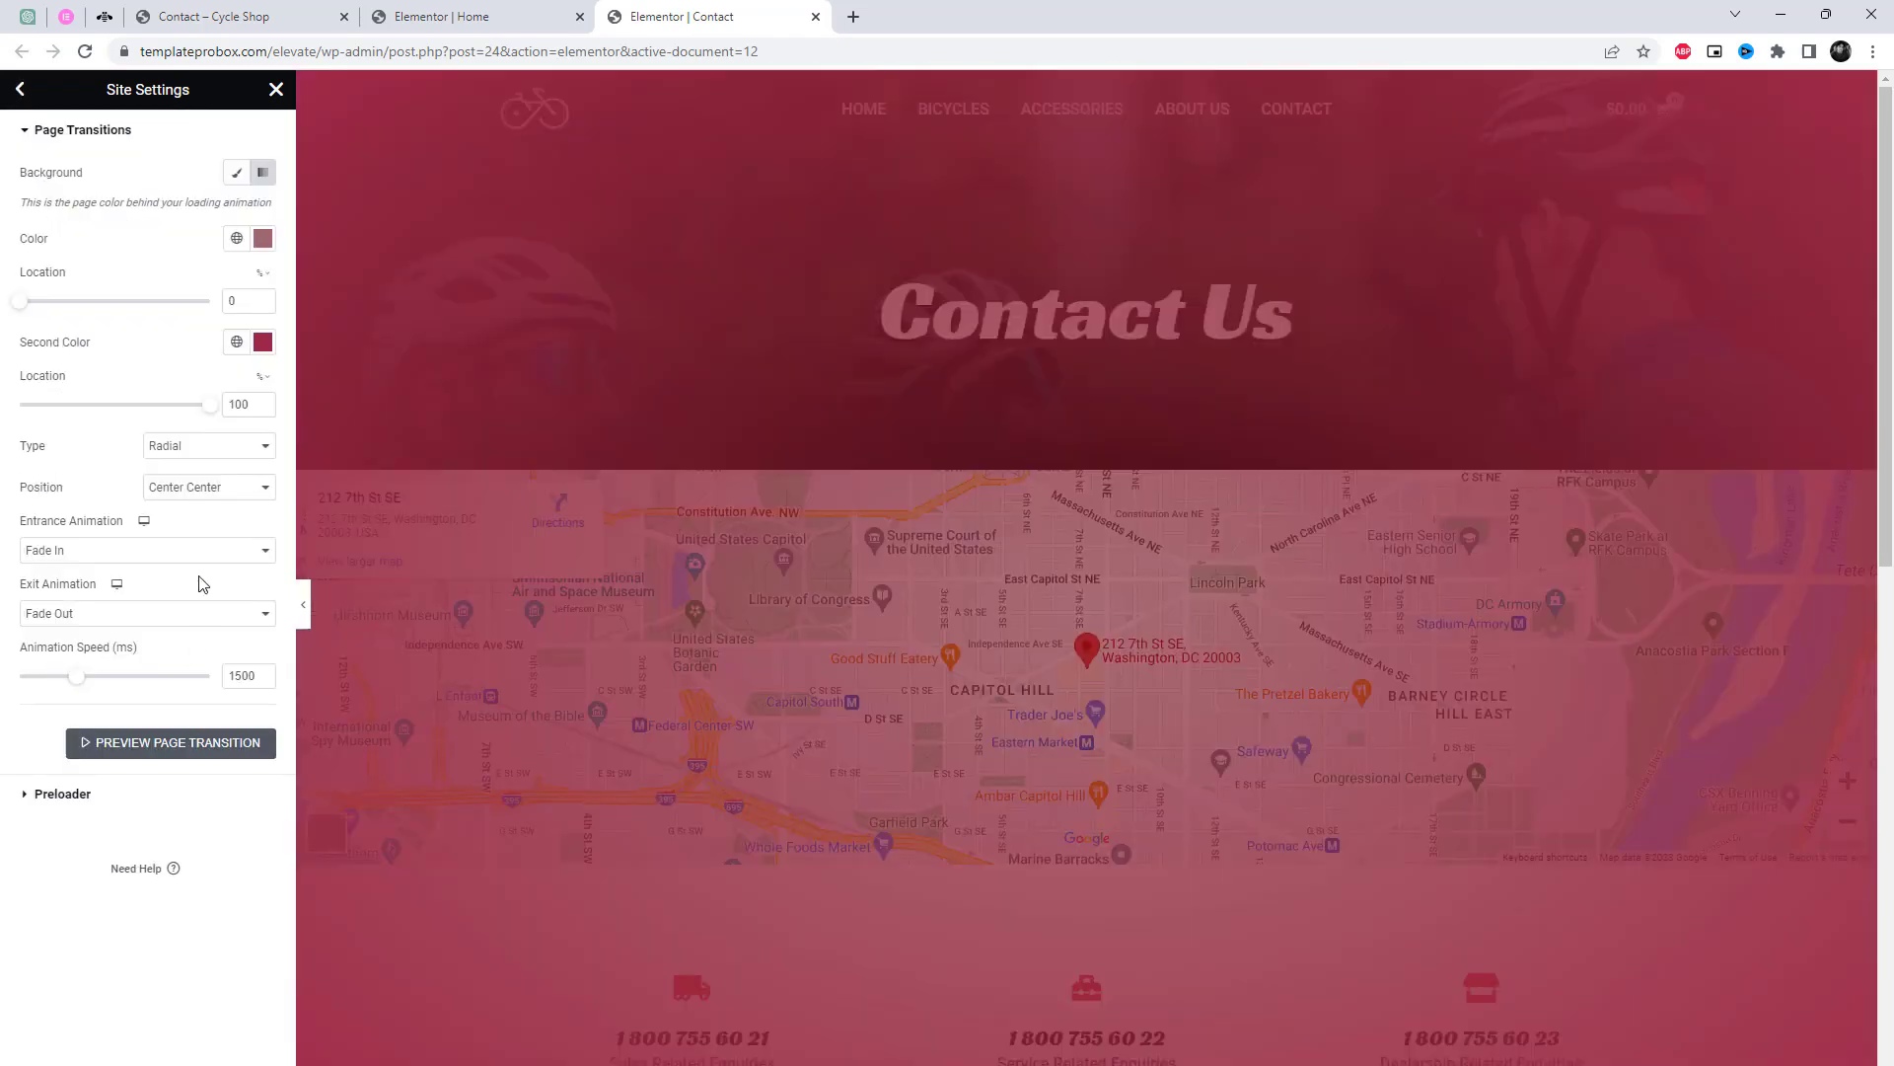
Save the changed site settings and return to the Contact editor tab
click(275, 90)
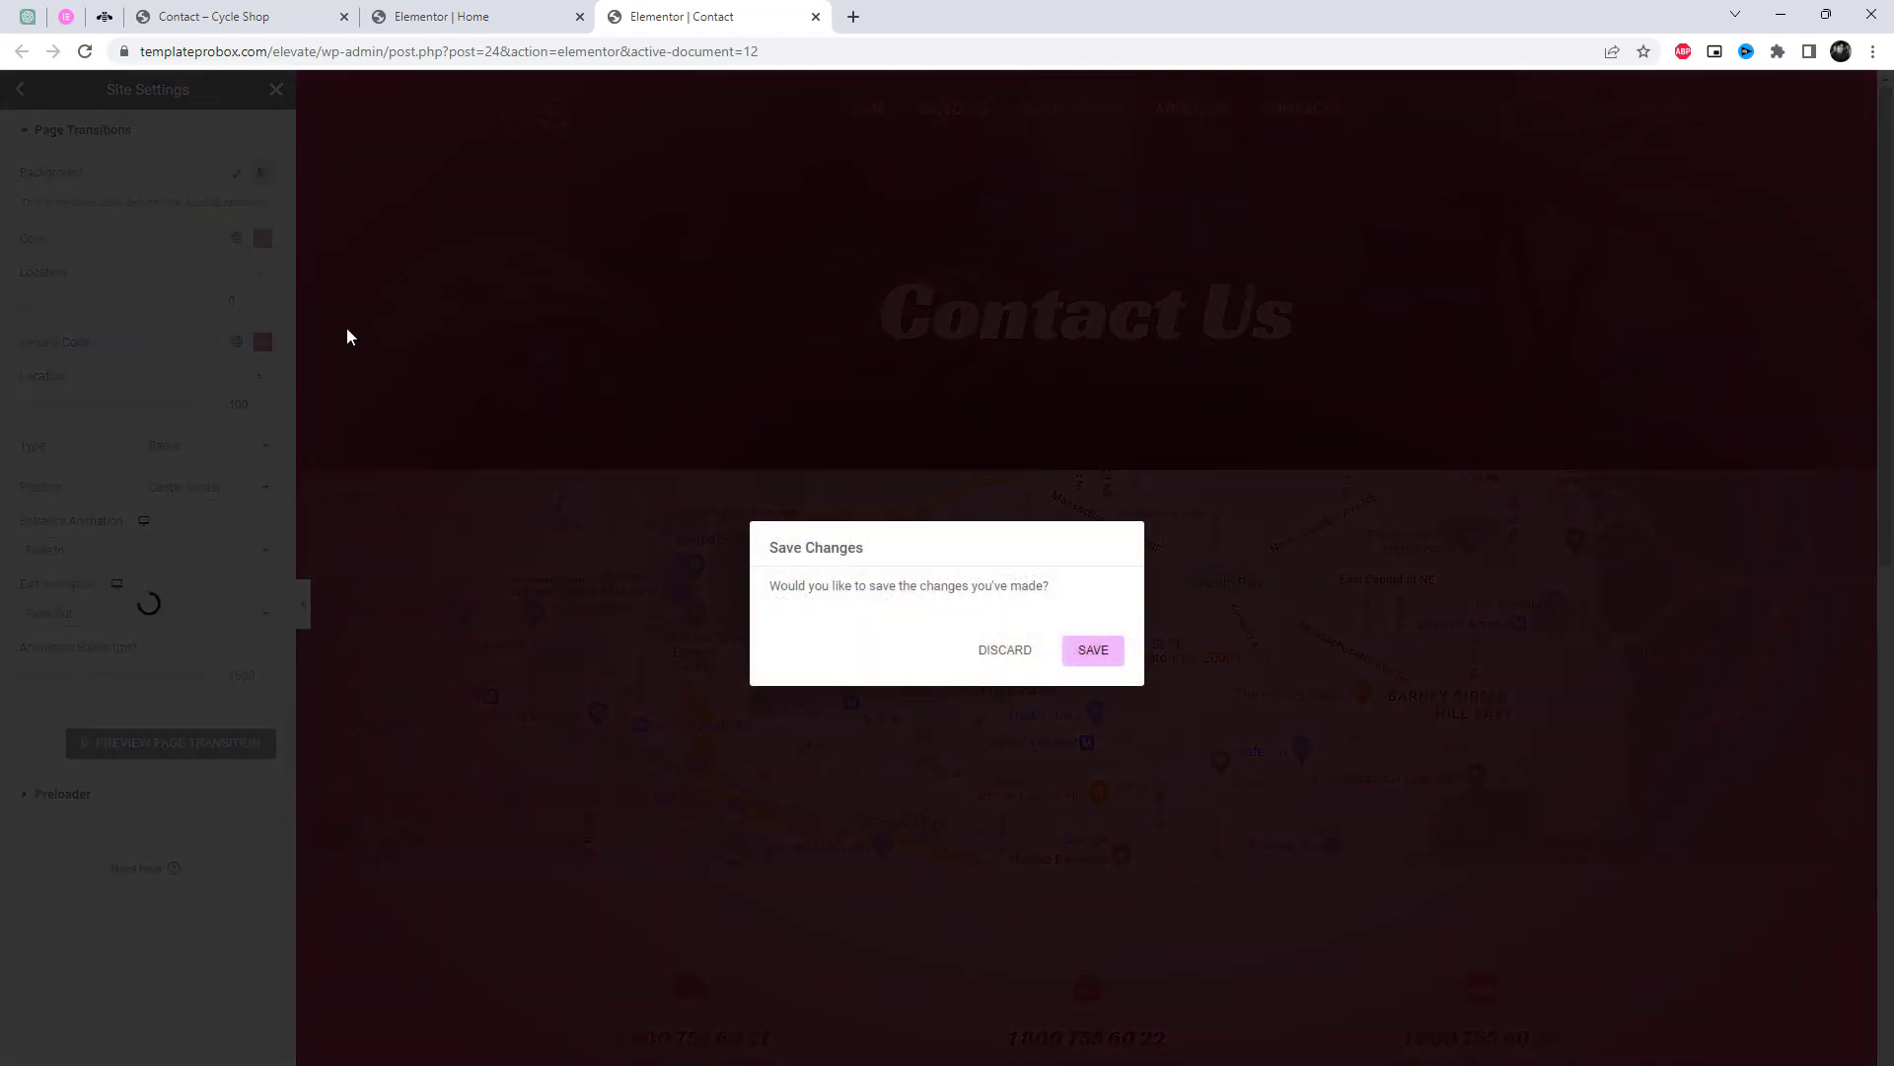
click(1092, 650)
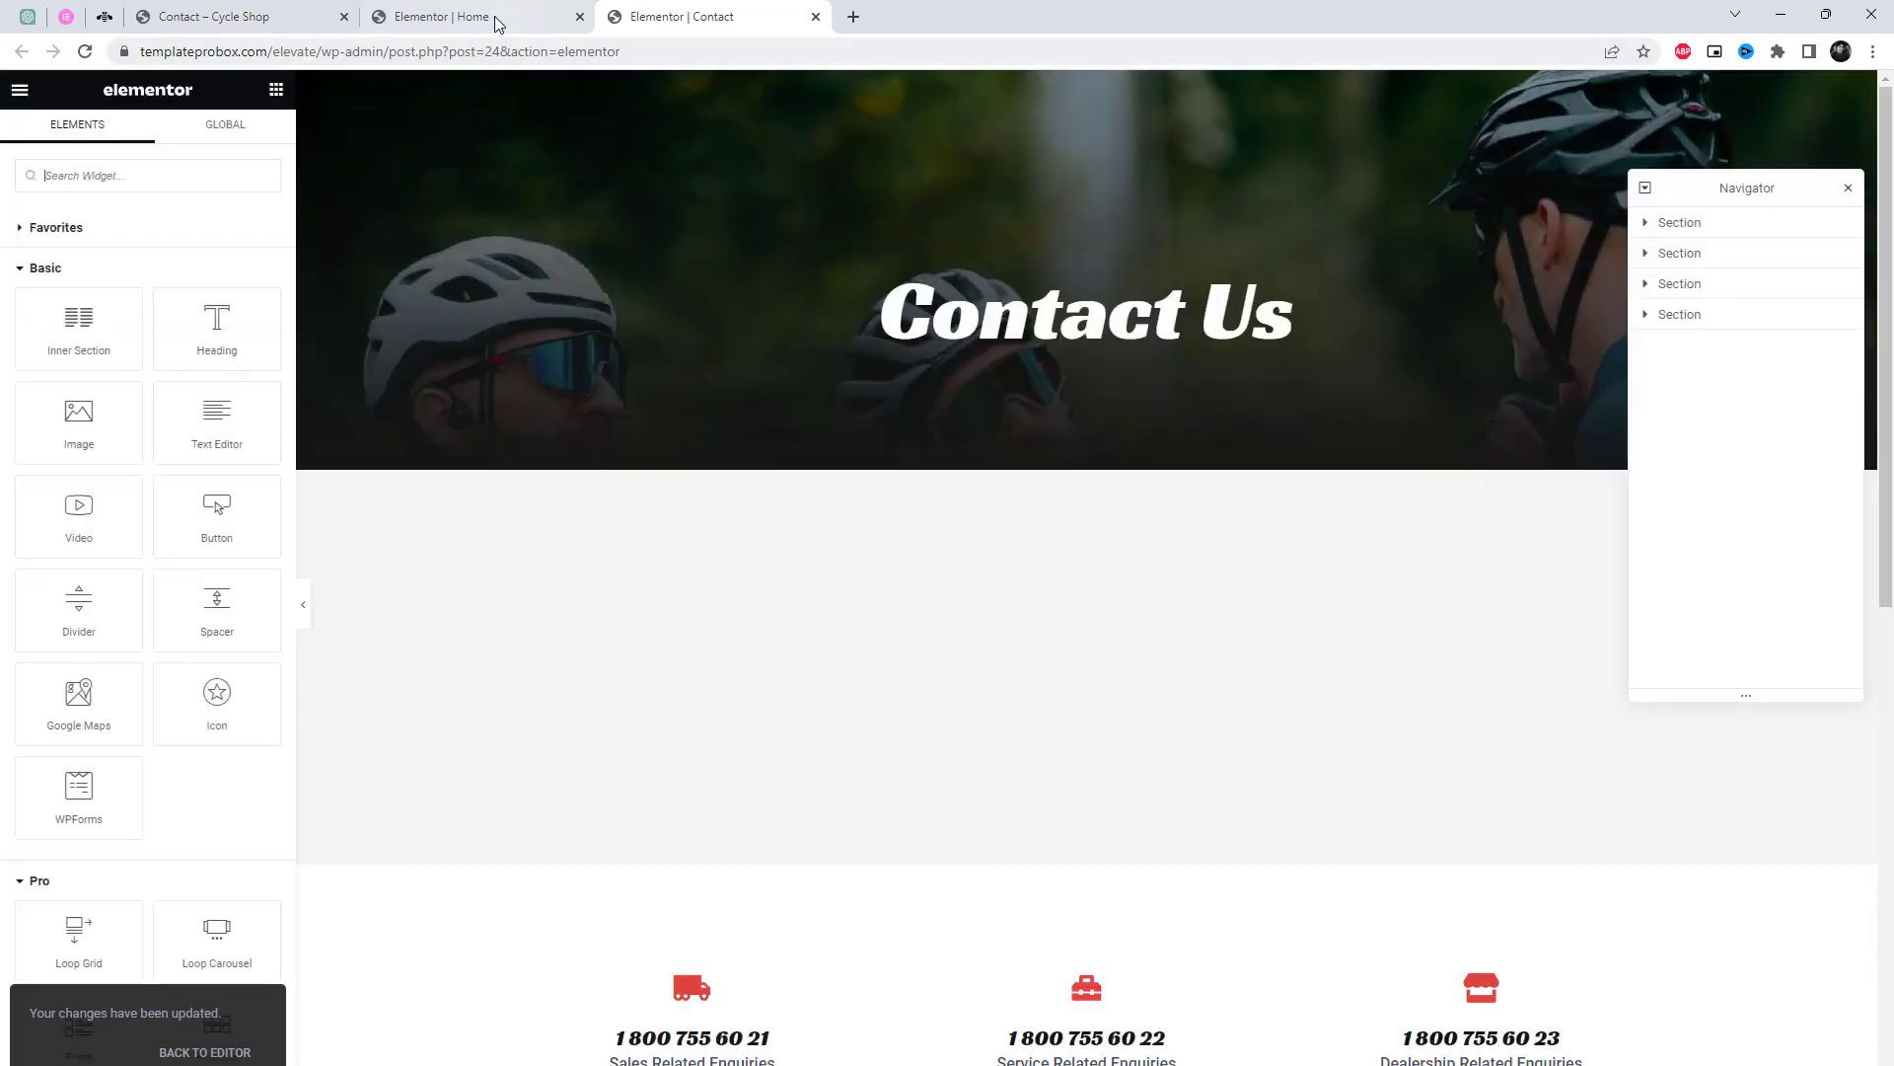
click(474, 17)
right_click(812, 291)
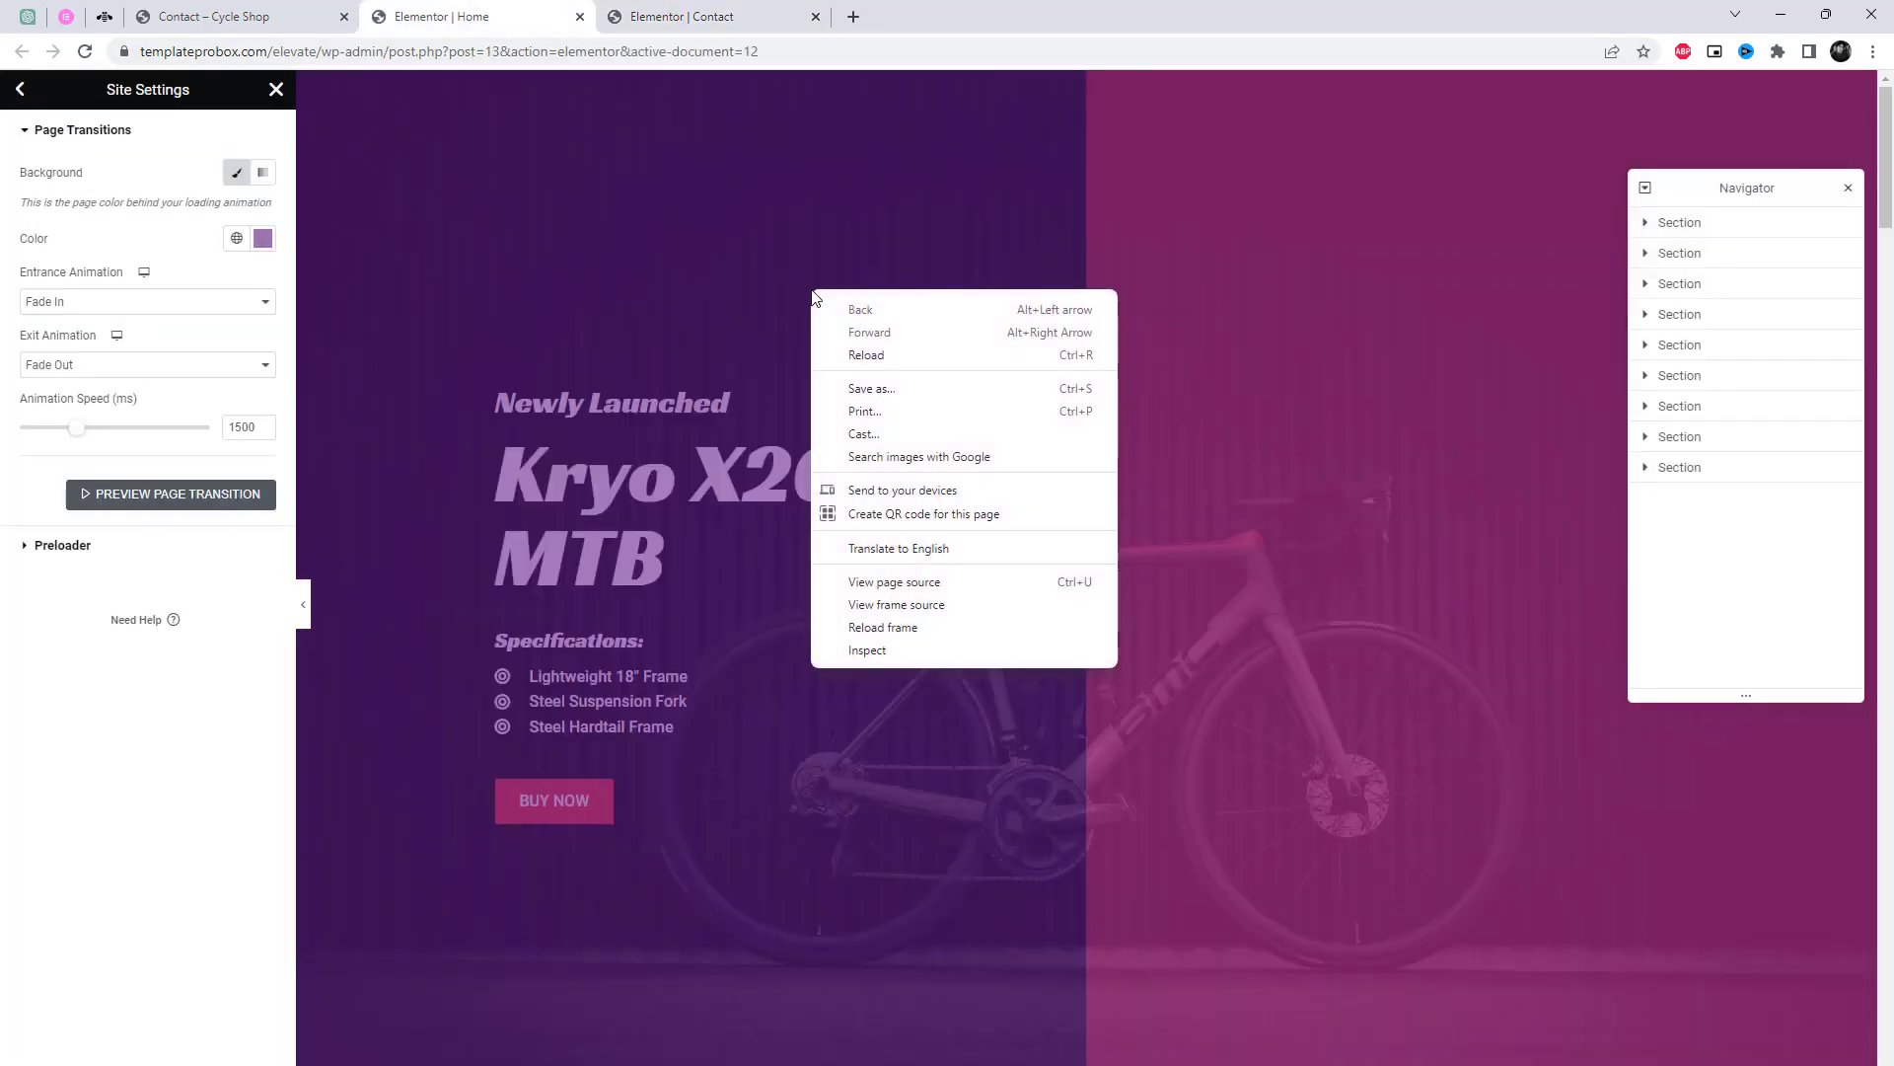
click(637, 149)
click(682, 16)
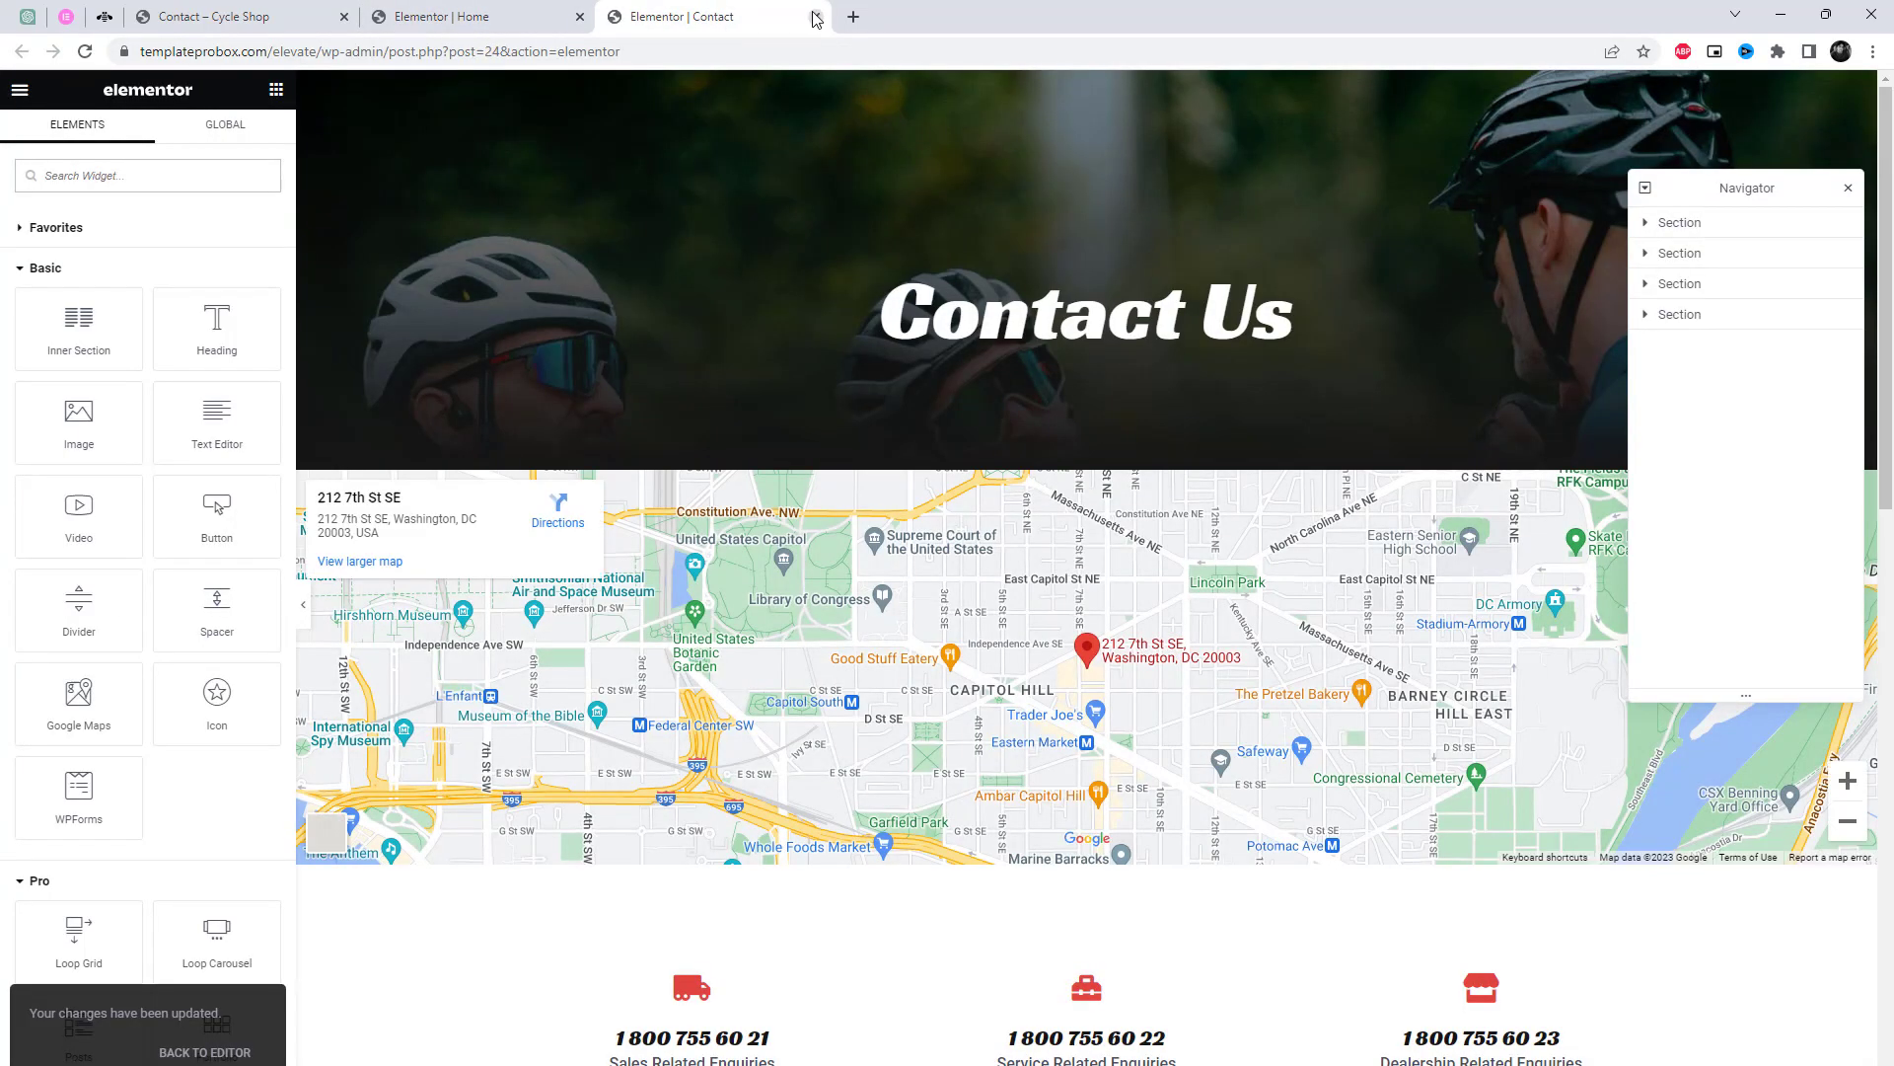
Open the site's base URL in a new tab and reload the live Contact page to watch the transition
click(326, 50)
drag(140, 50, 364, 50)
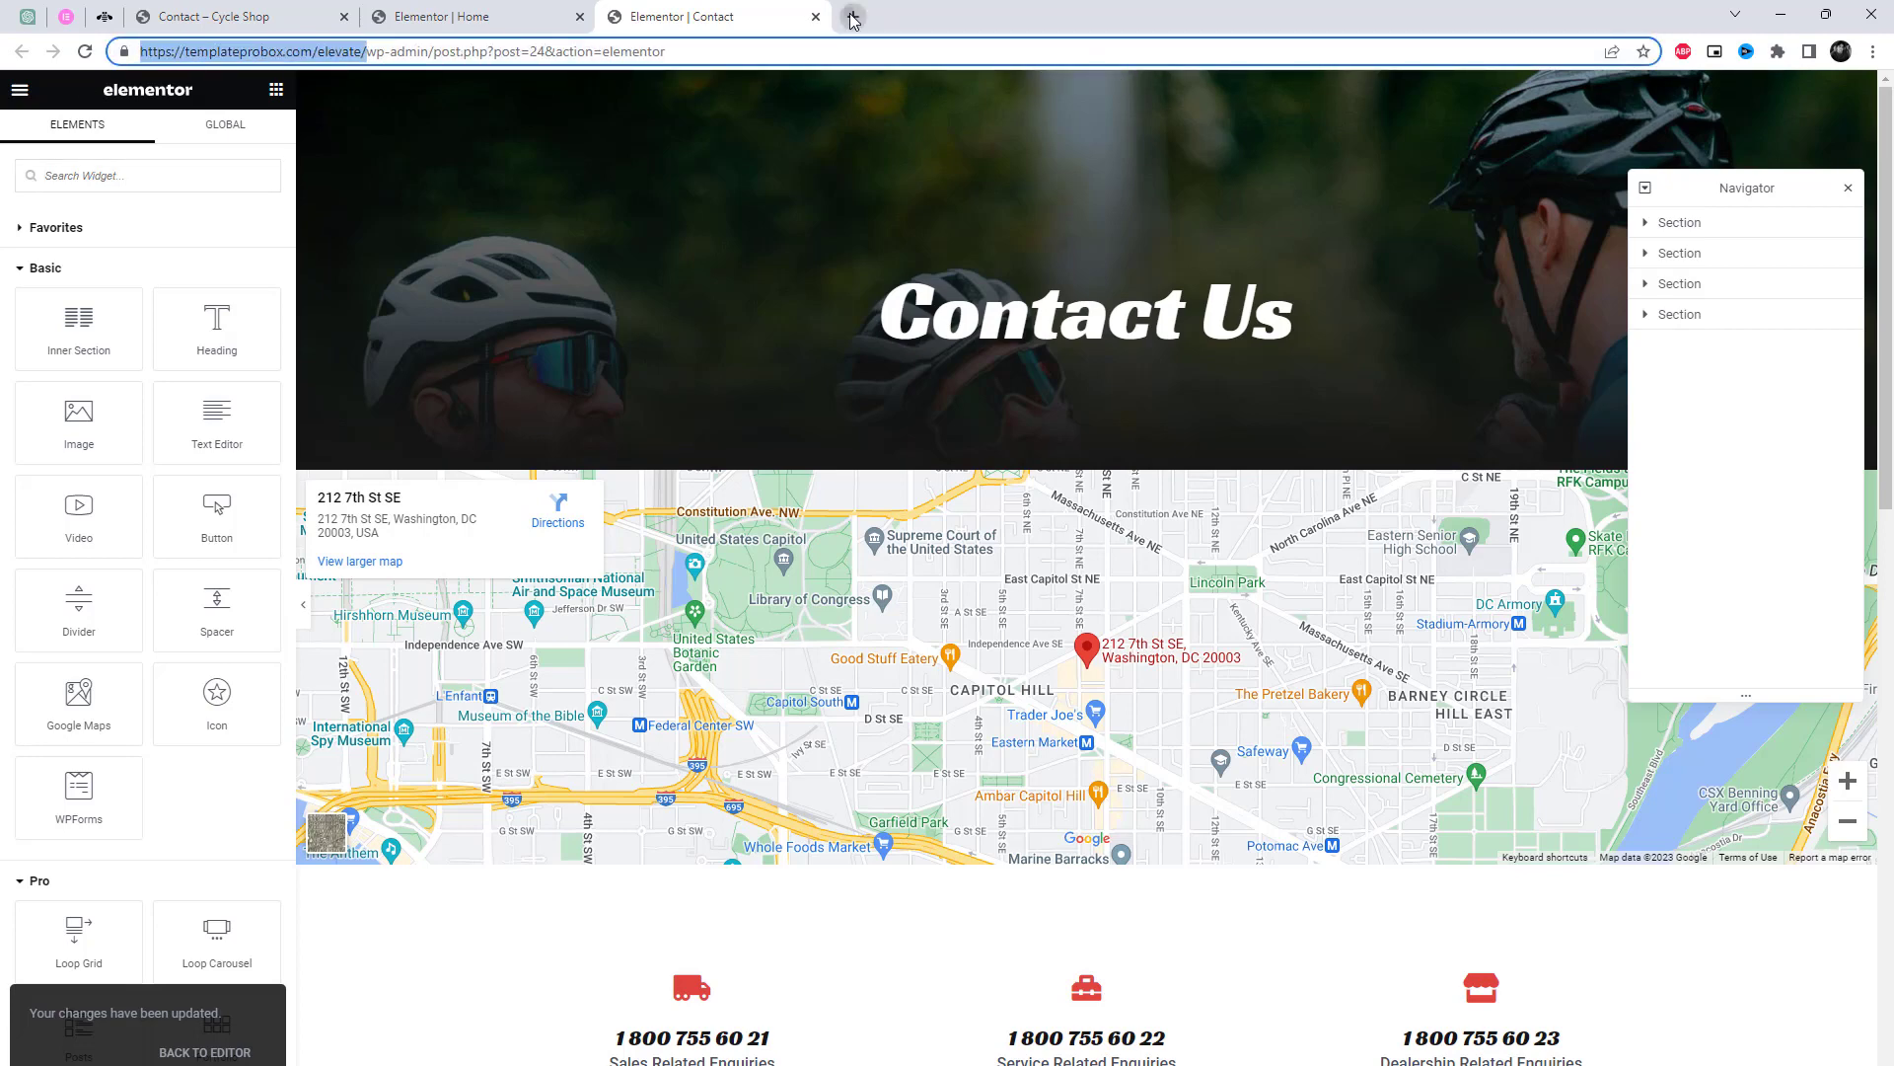
click(853, 17)
text(https://templateprobox.com/elevate/)
key(Return)
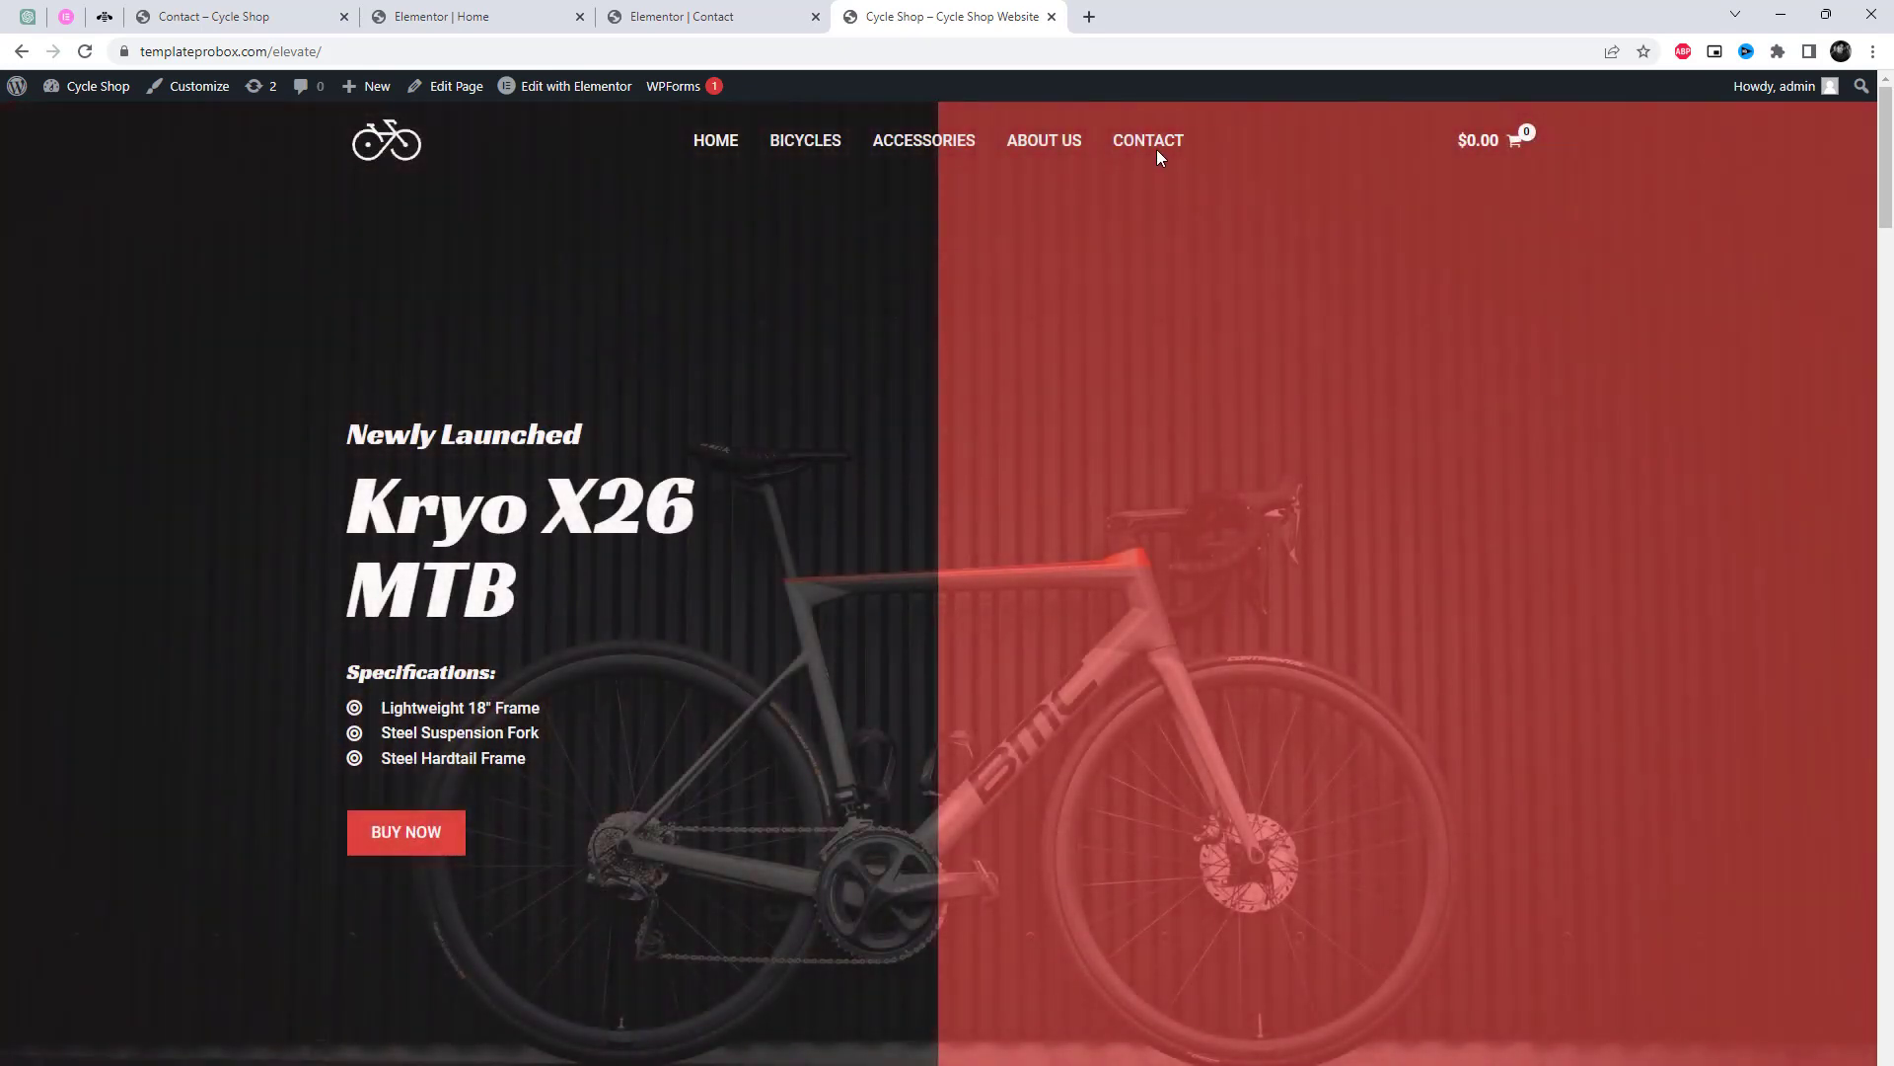
click(1147, 140)
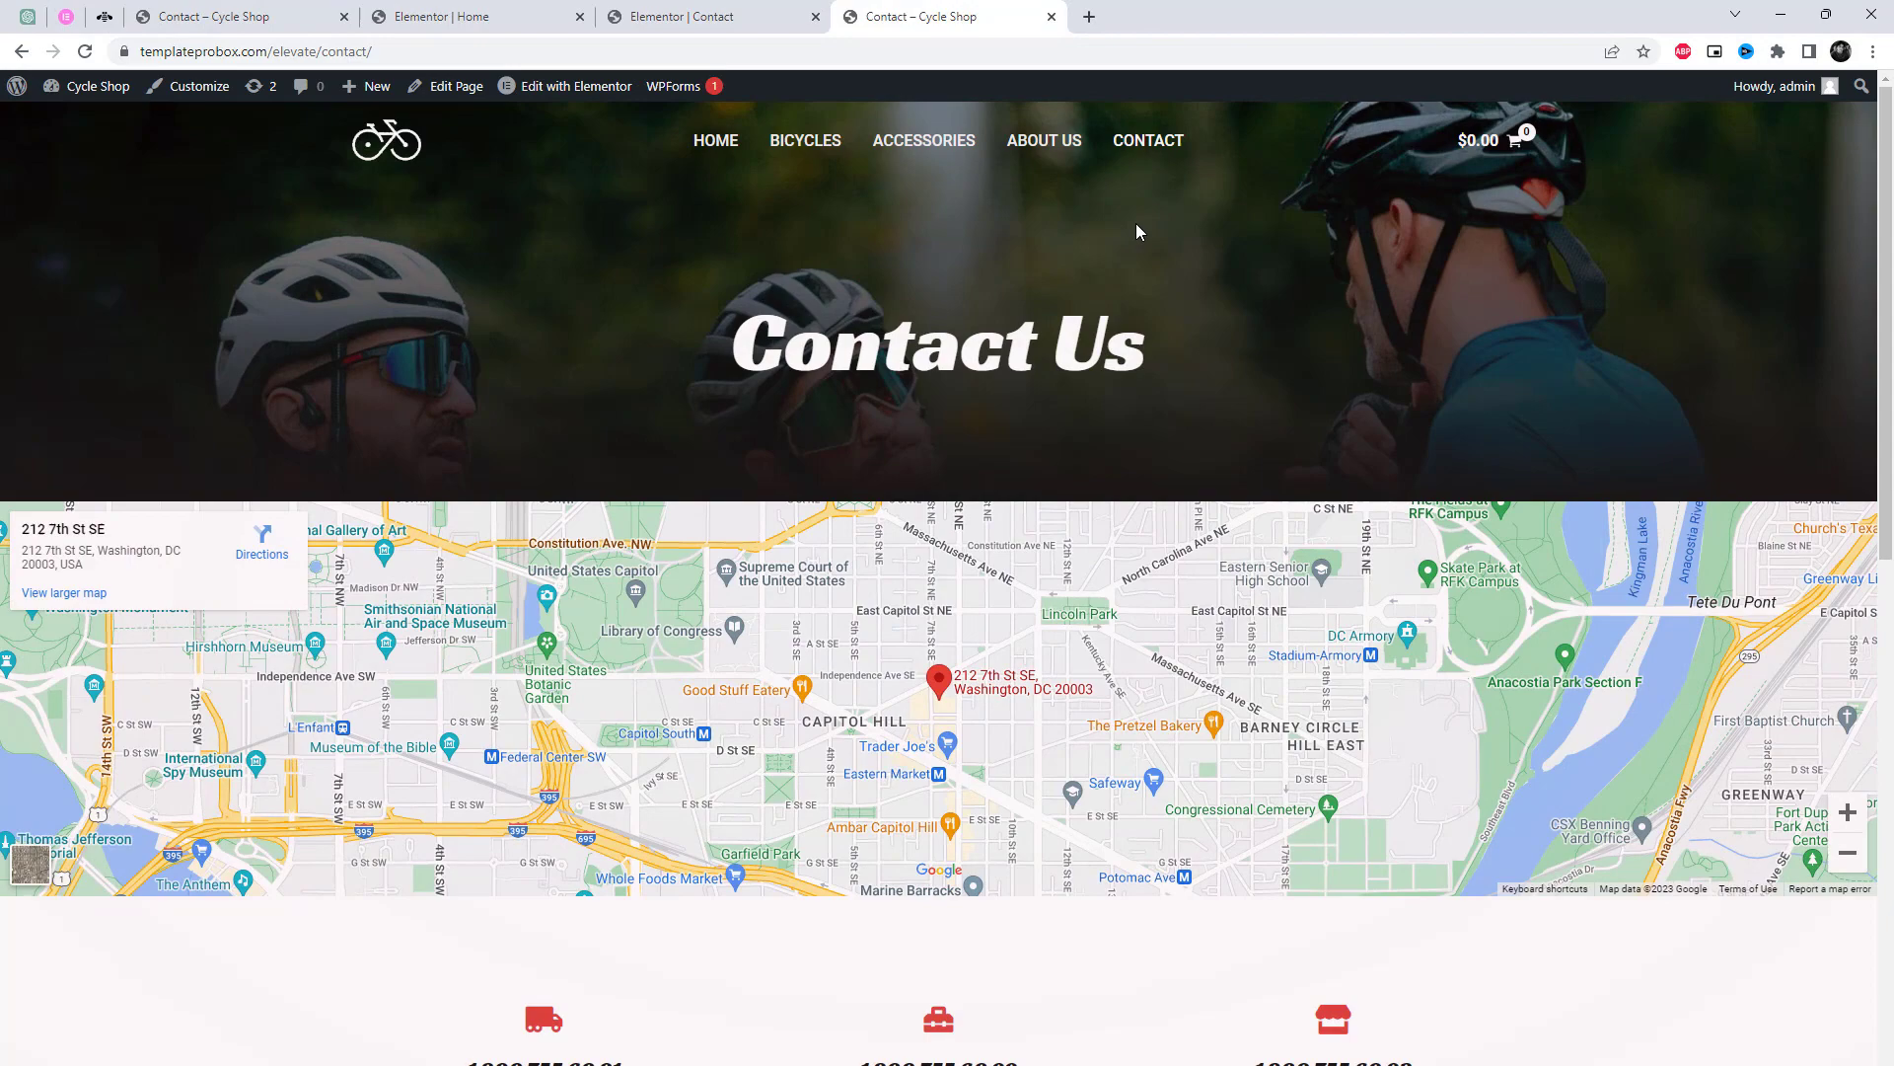
click(1139, 148)
click(711, 17)
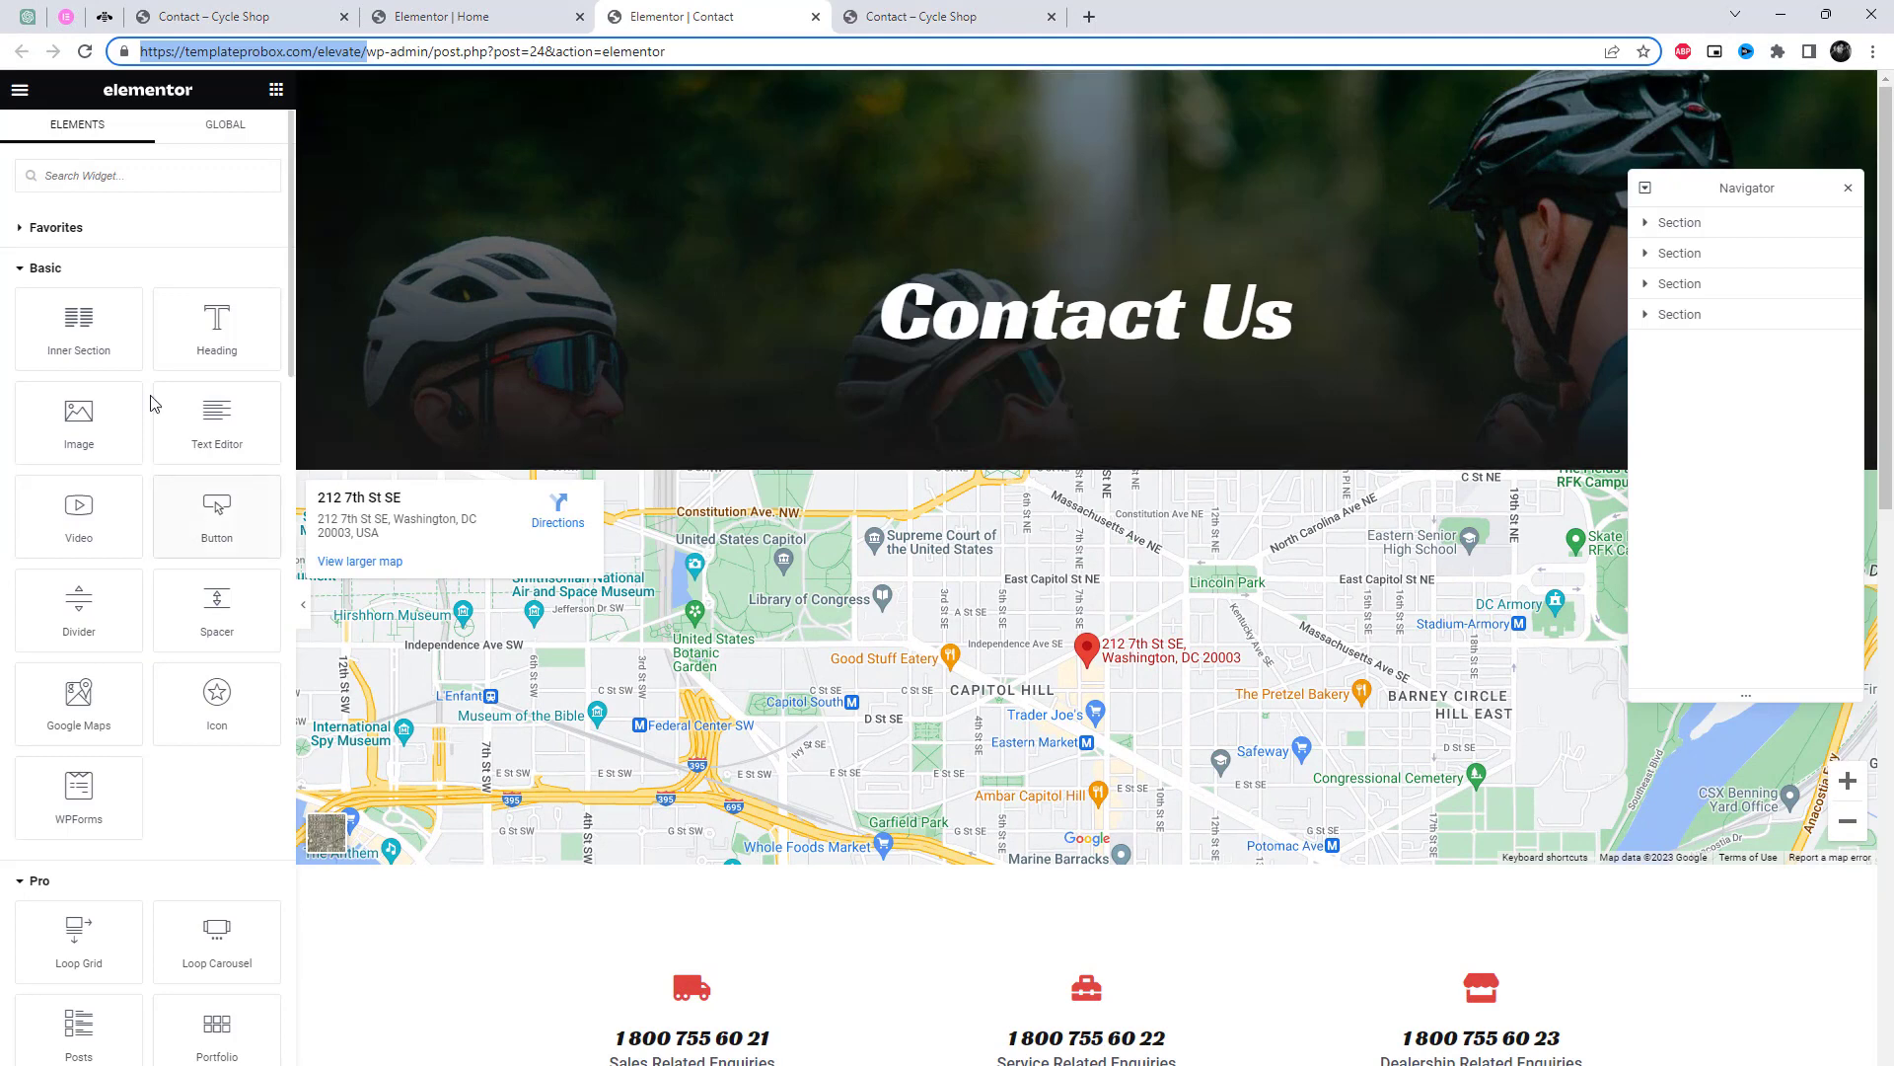
In Site Settings' Page Transitions, set the preloader type to Animation
click(21, 89)
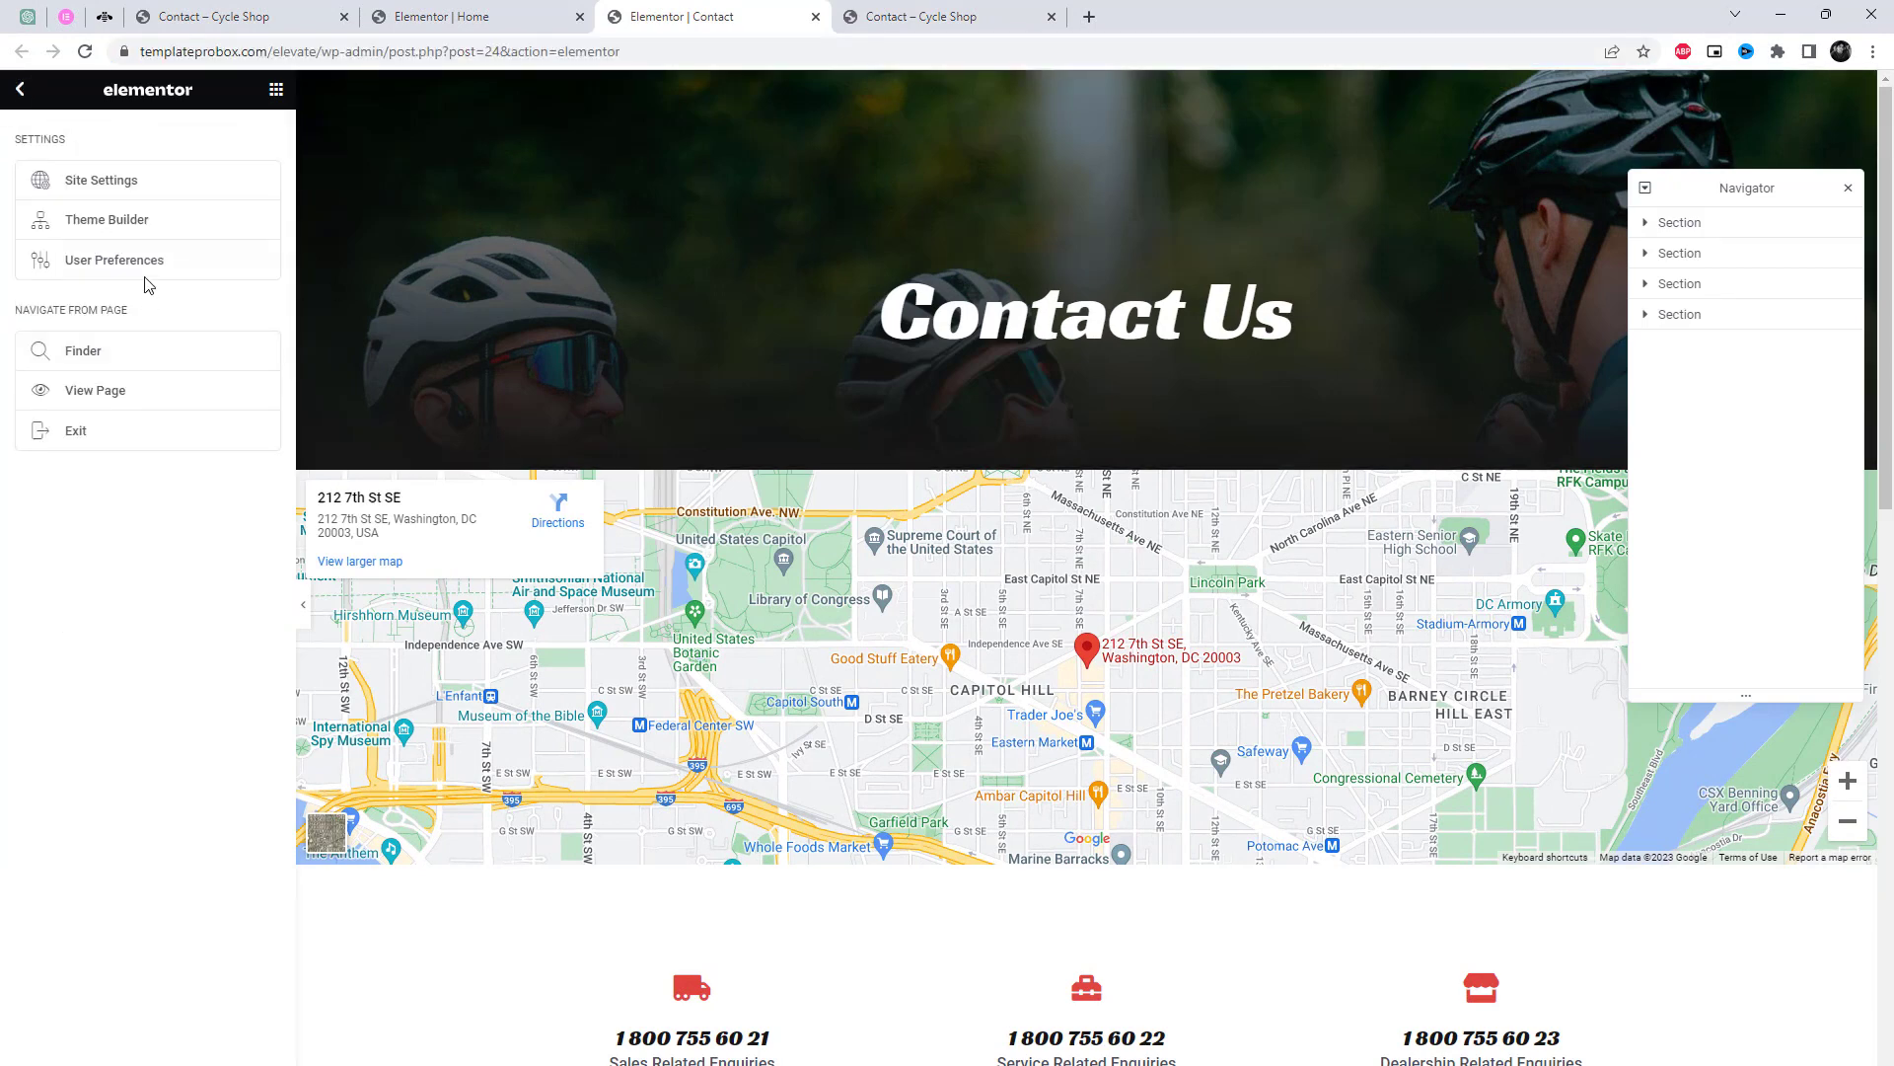
click(78, 184)
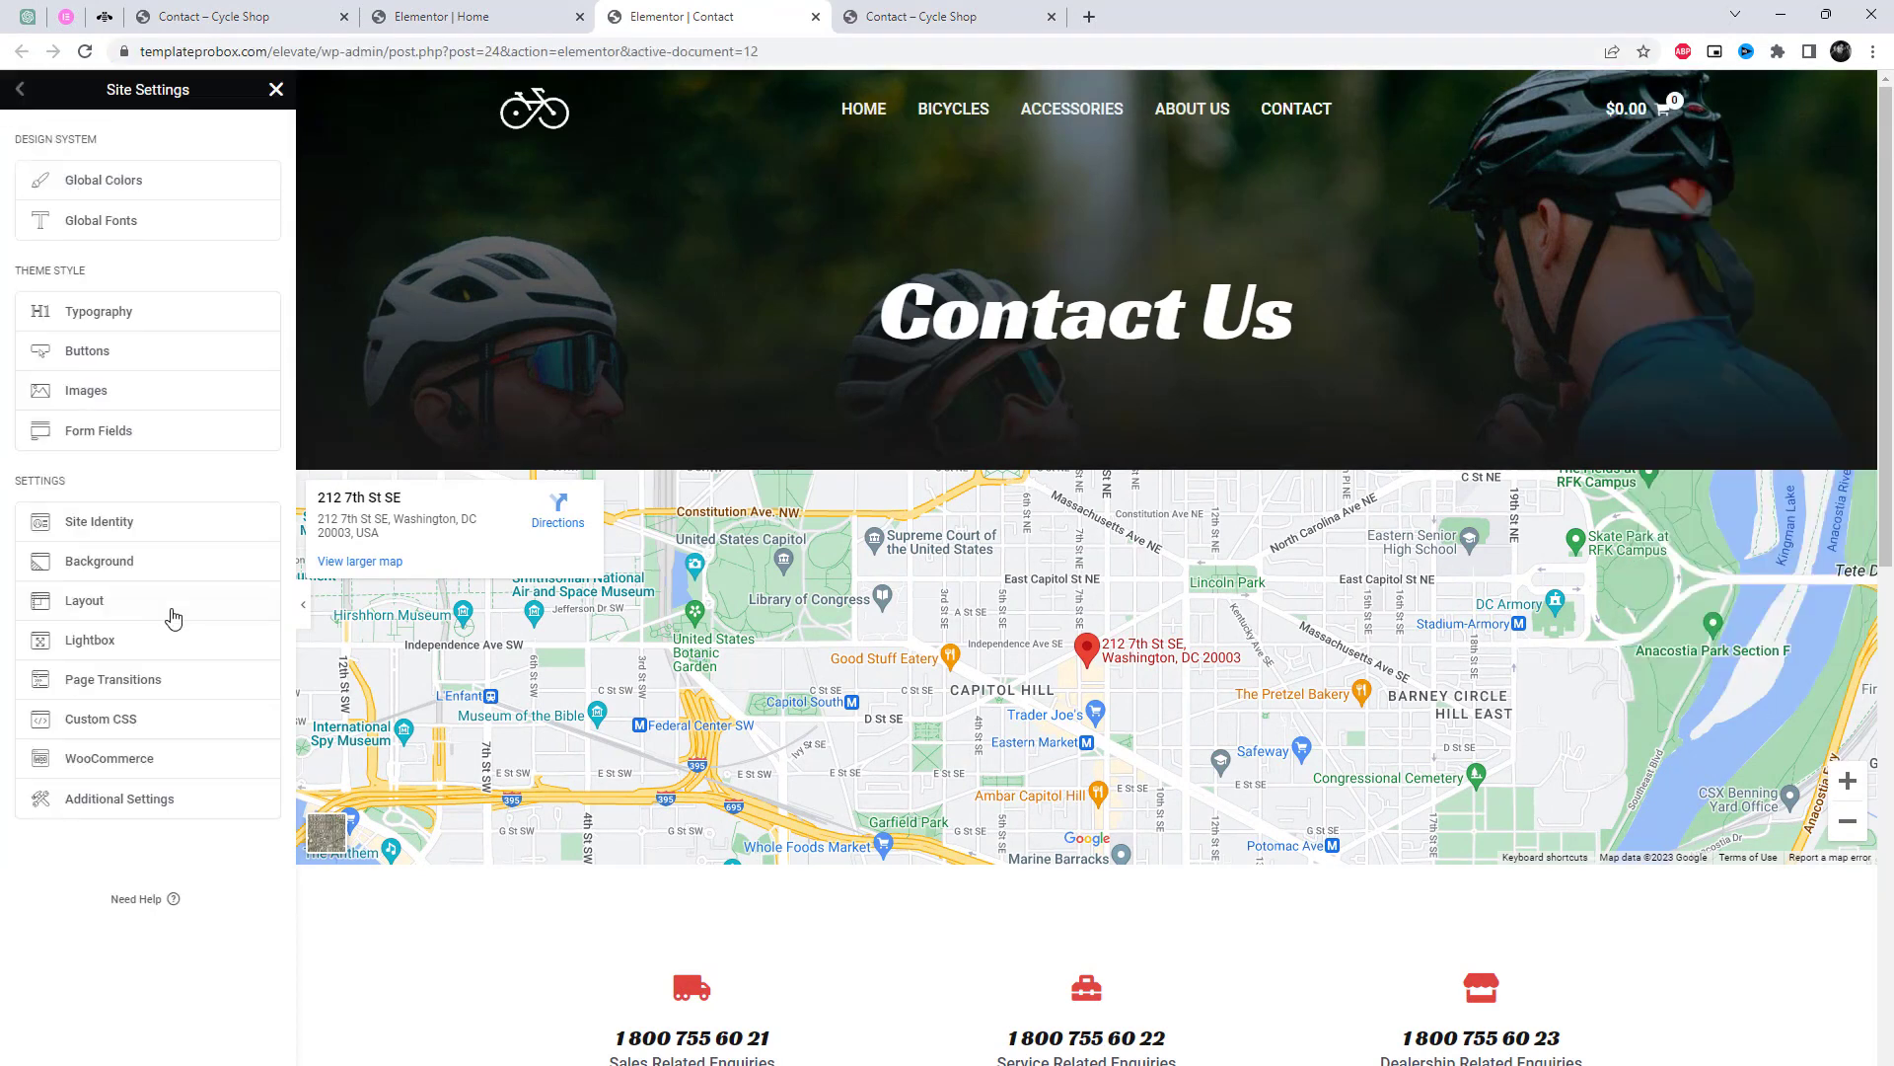
click(176, 682)
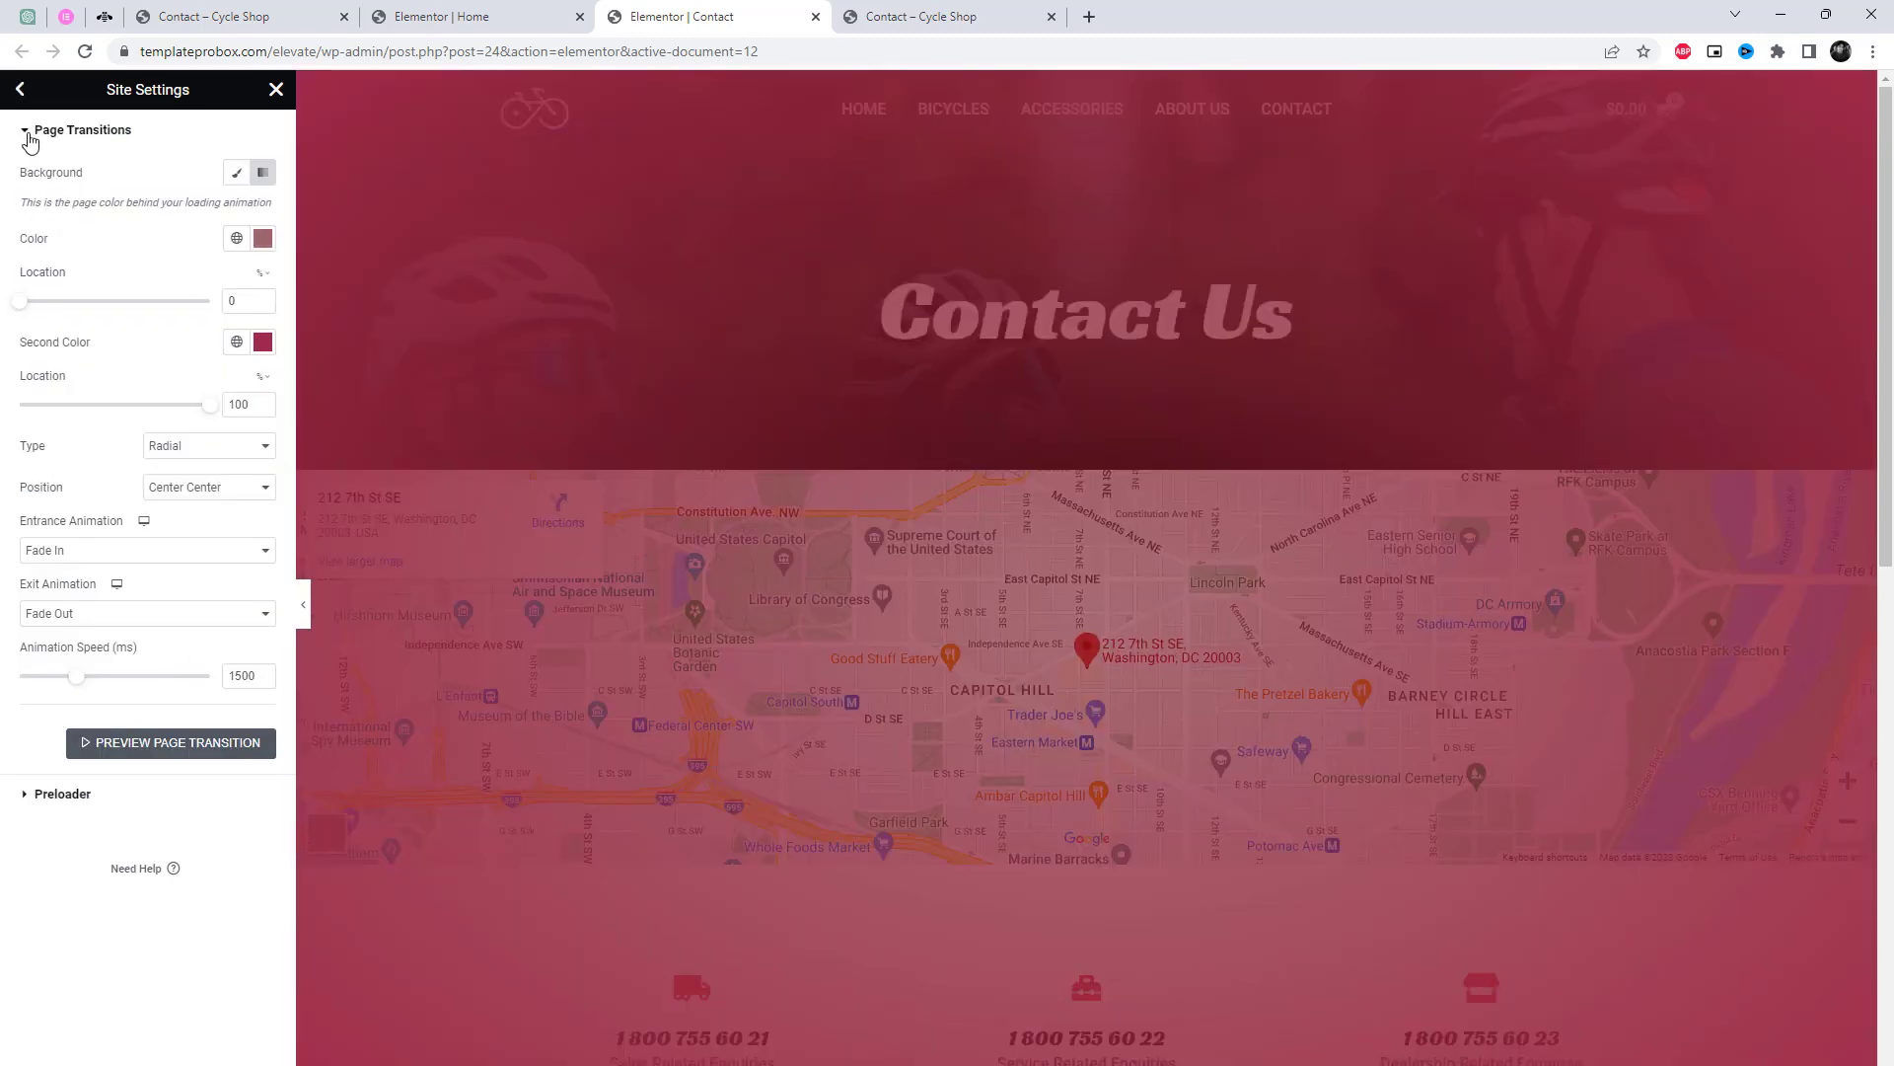
click(62, 794)
click(199, 213)
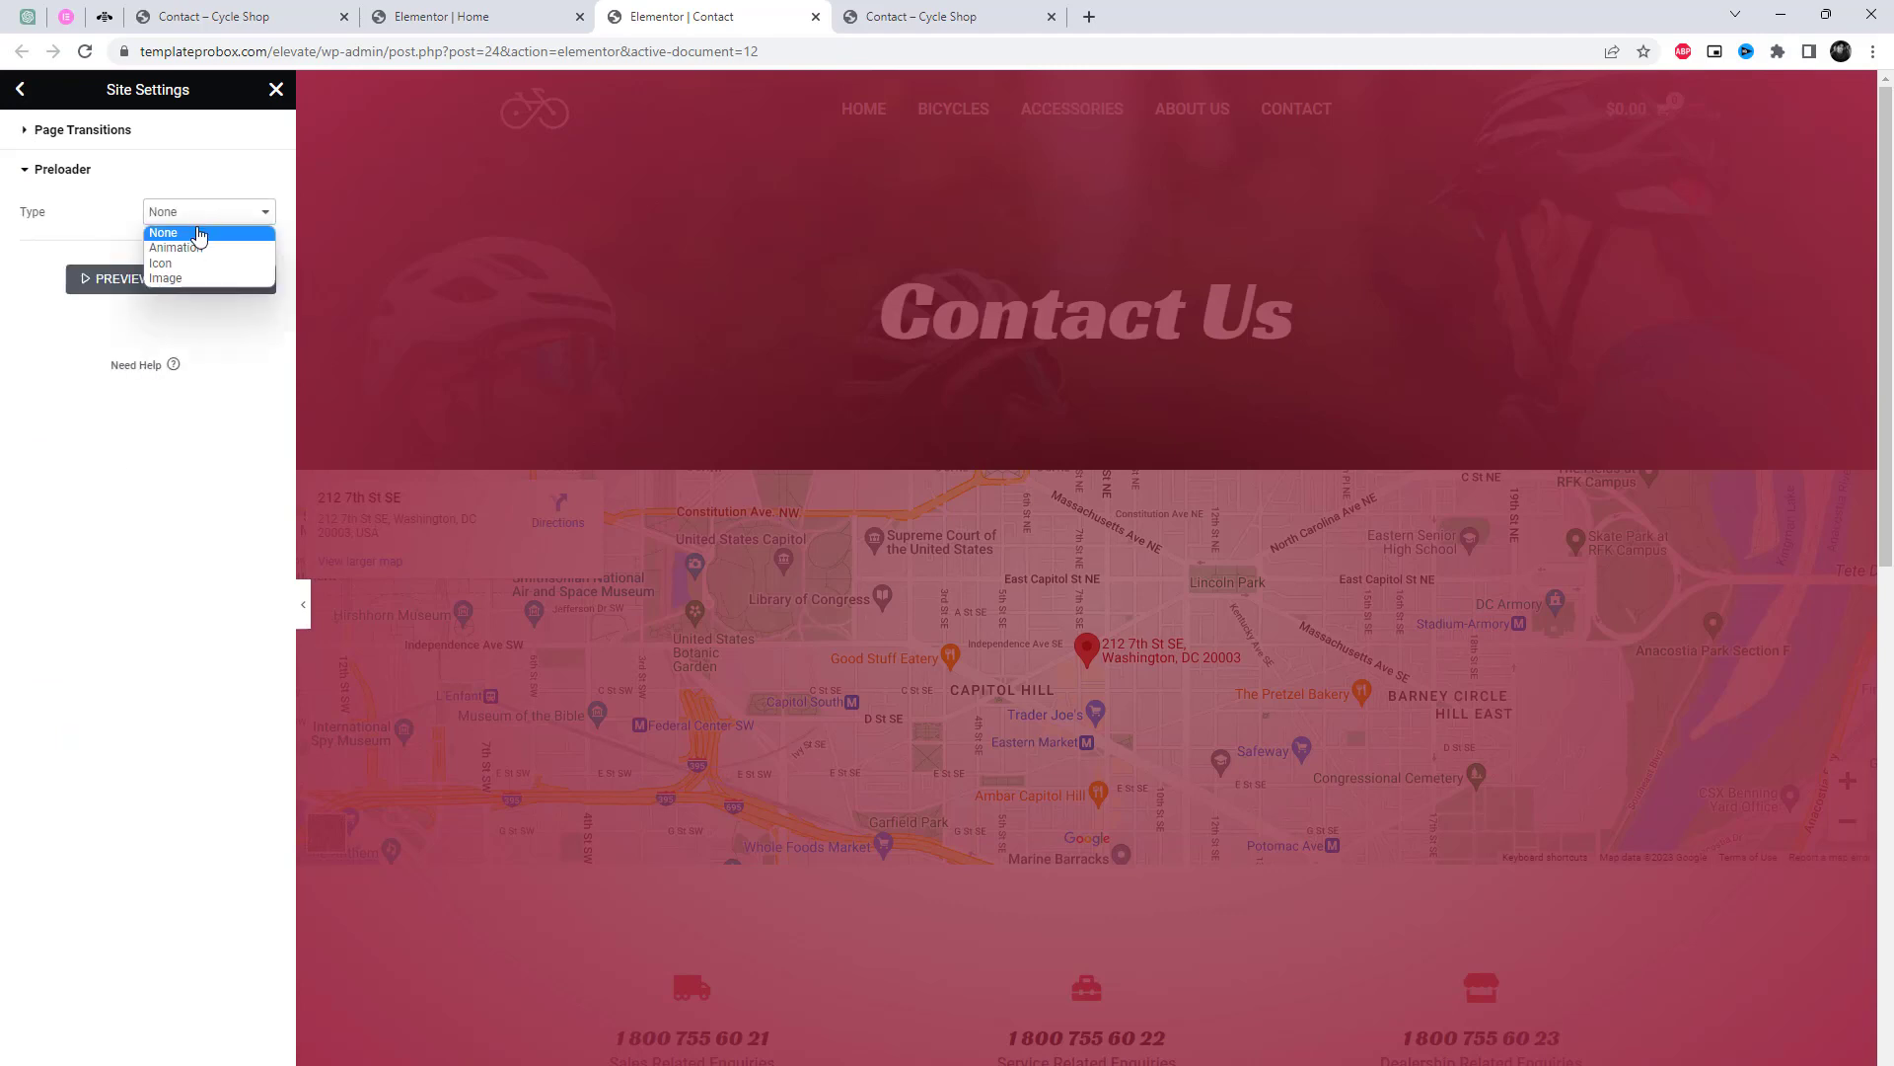
click(193, 245)
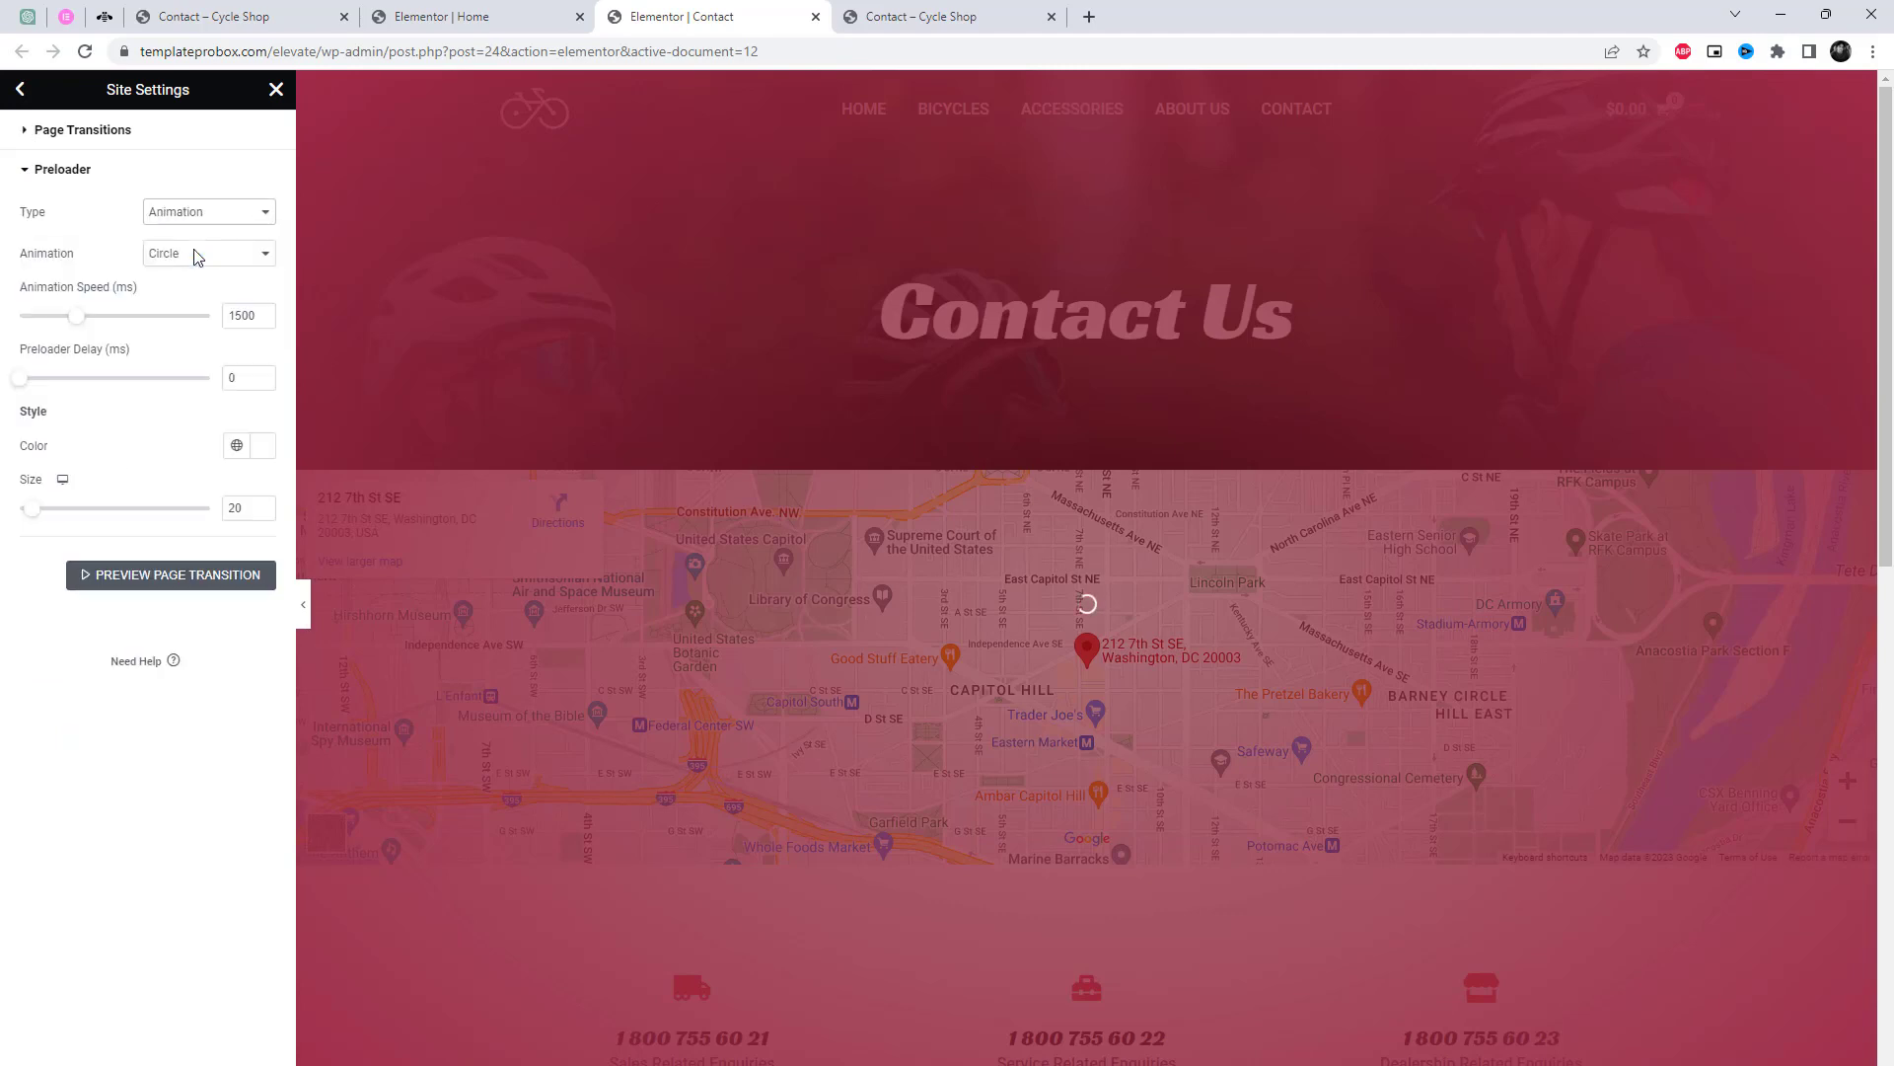
Make the preloader a Nested Spinners animation at size 65, after first trying Pulsing Dots
click(207, 252)
click(212, 320)
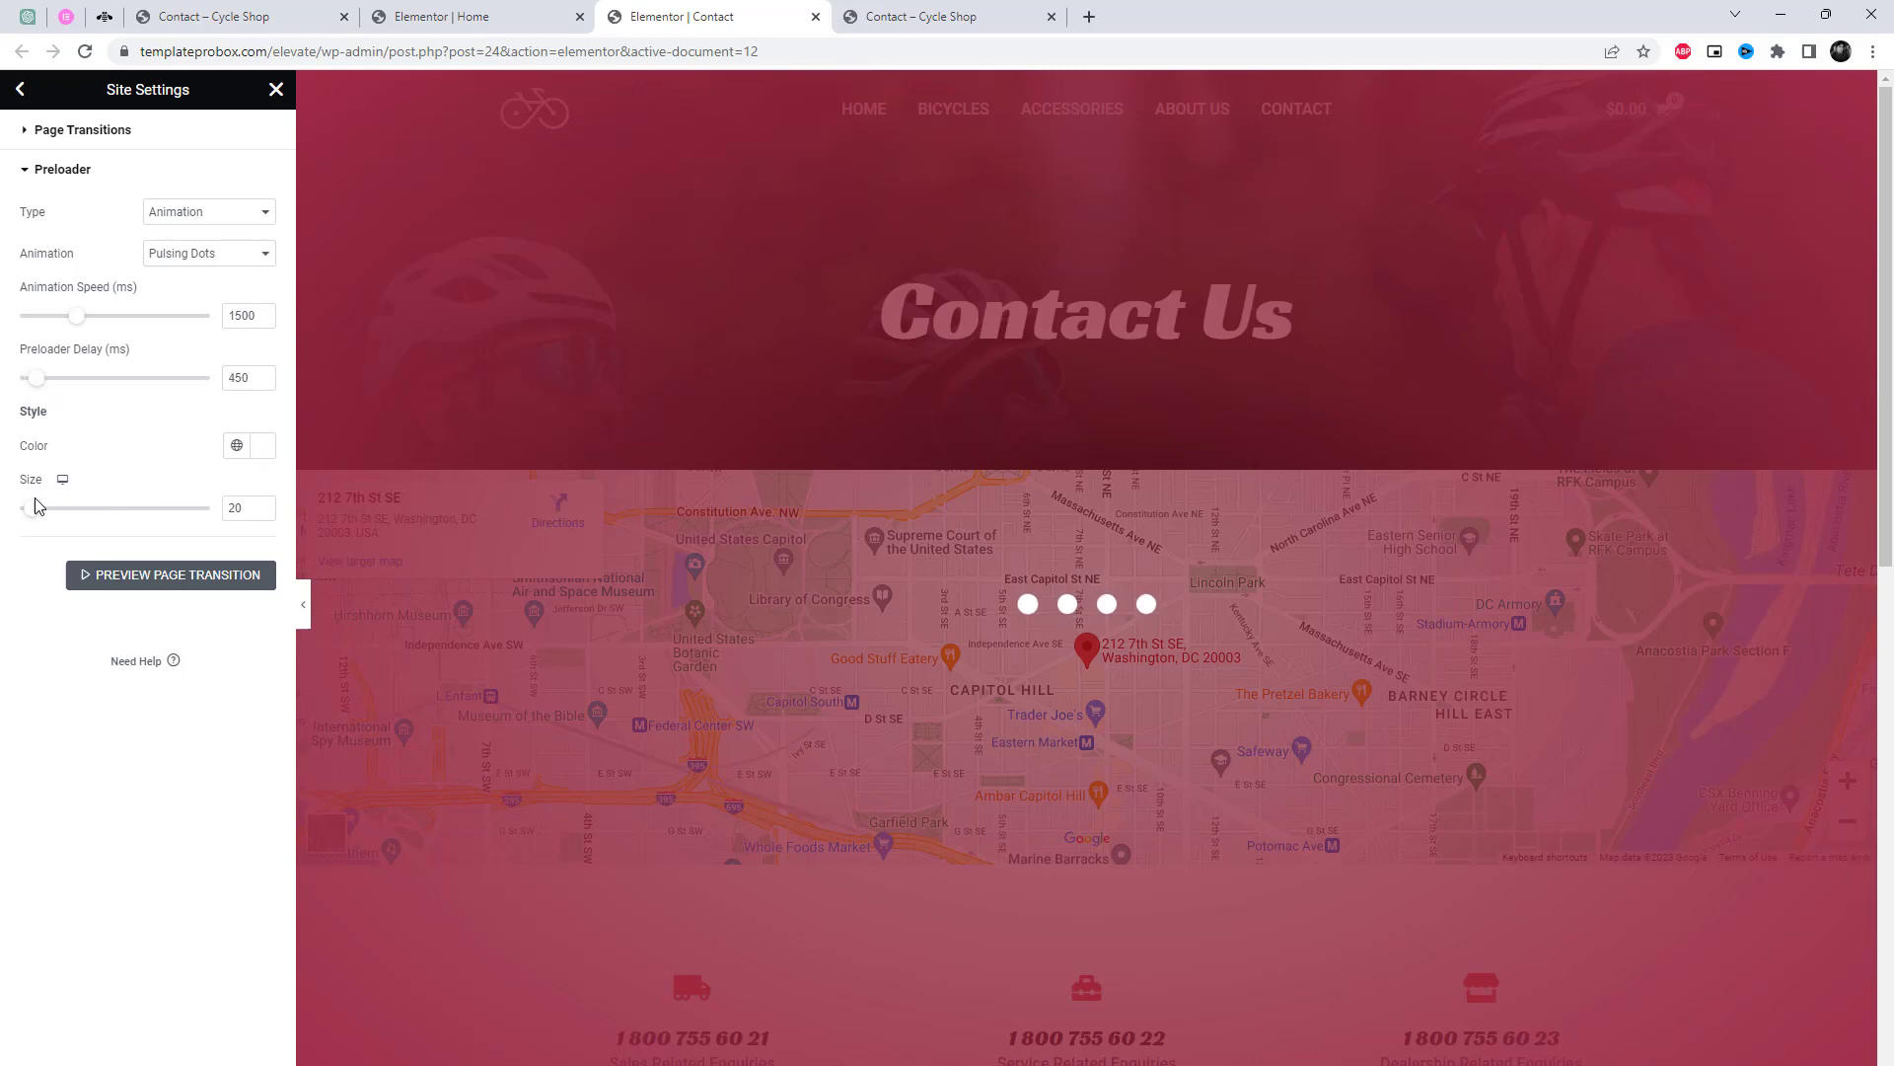
drag(40, 511, 48, 510)
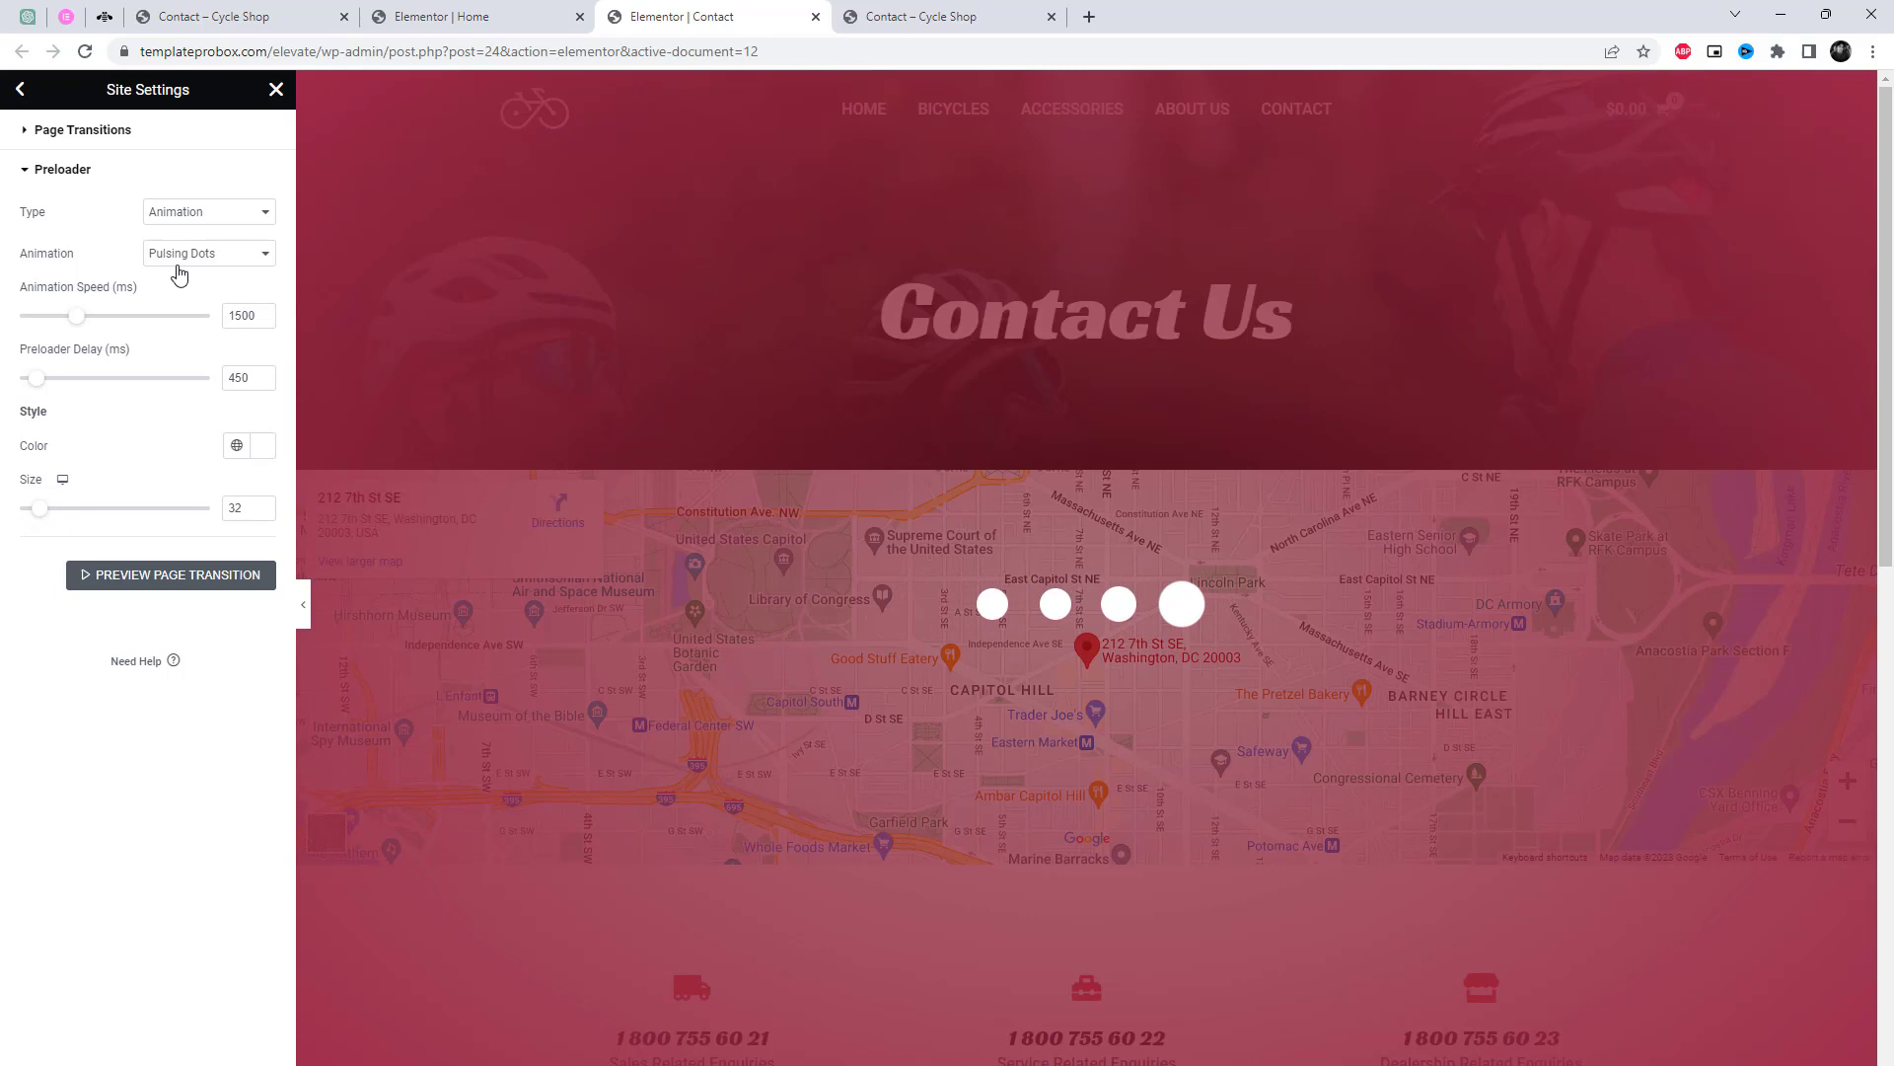
click(208, 253)
click(204, 386)
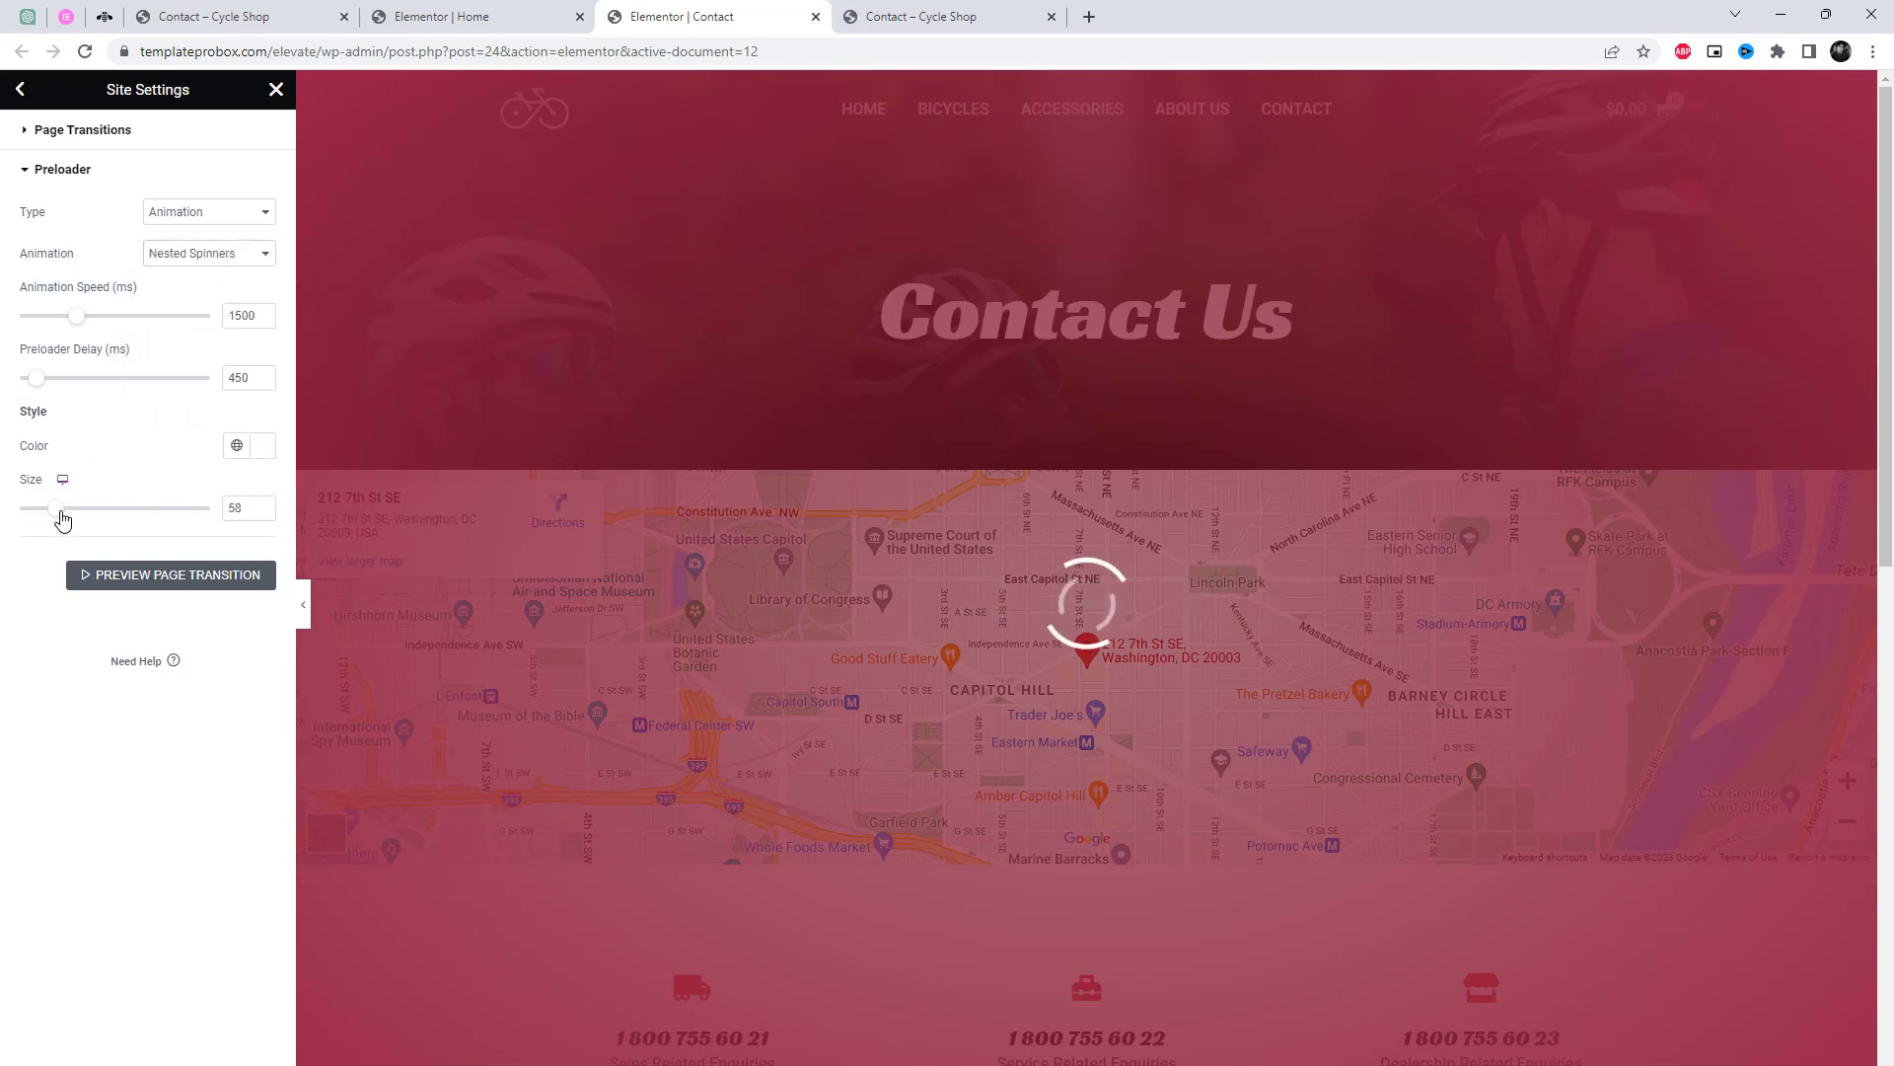
click(28, 133)
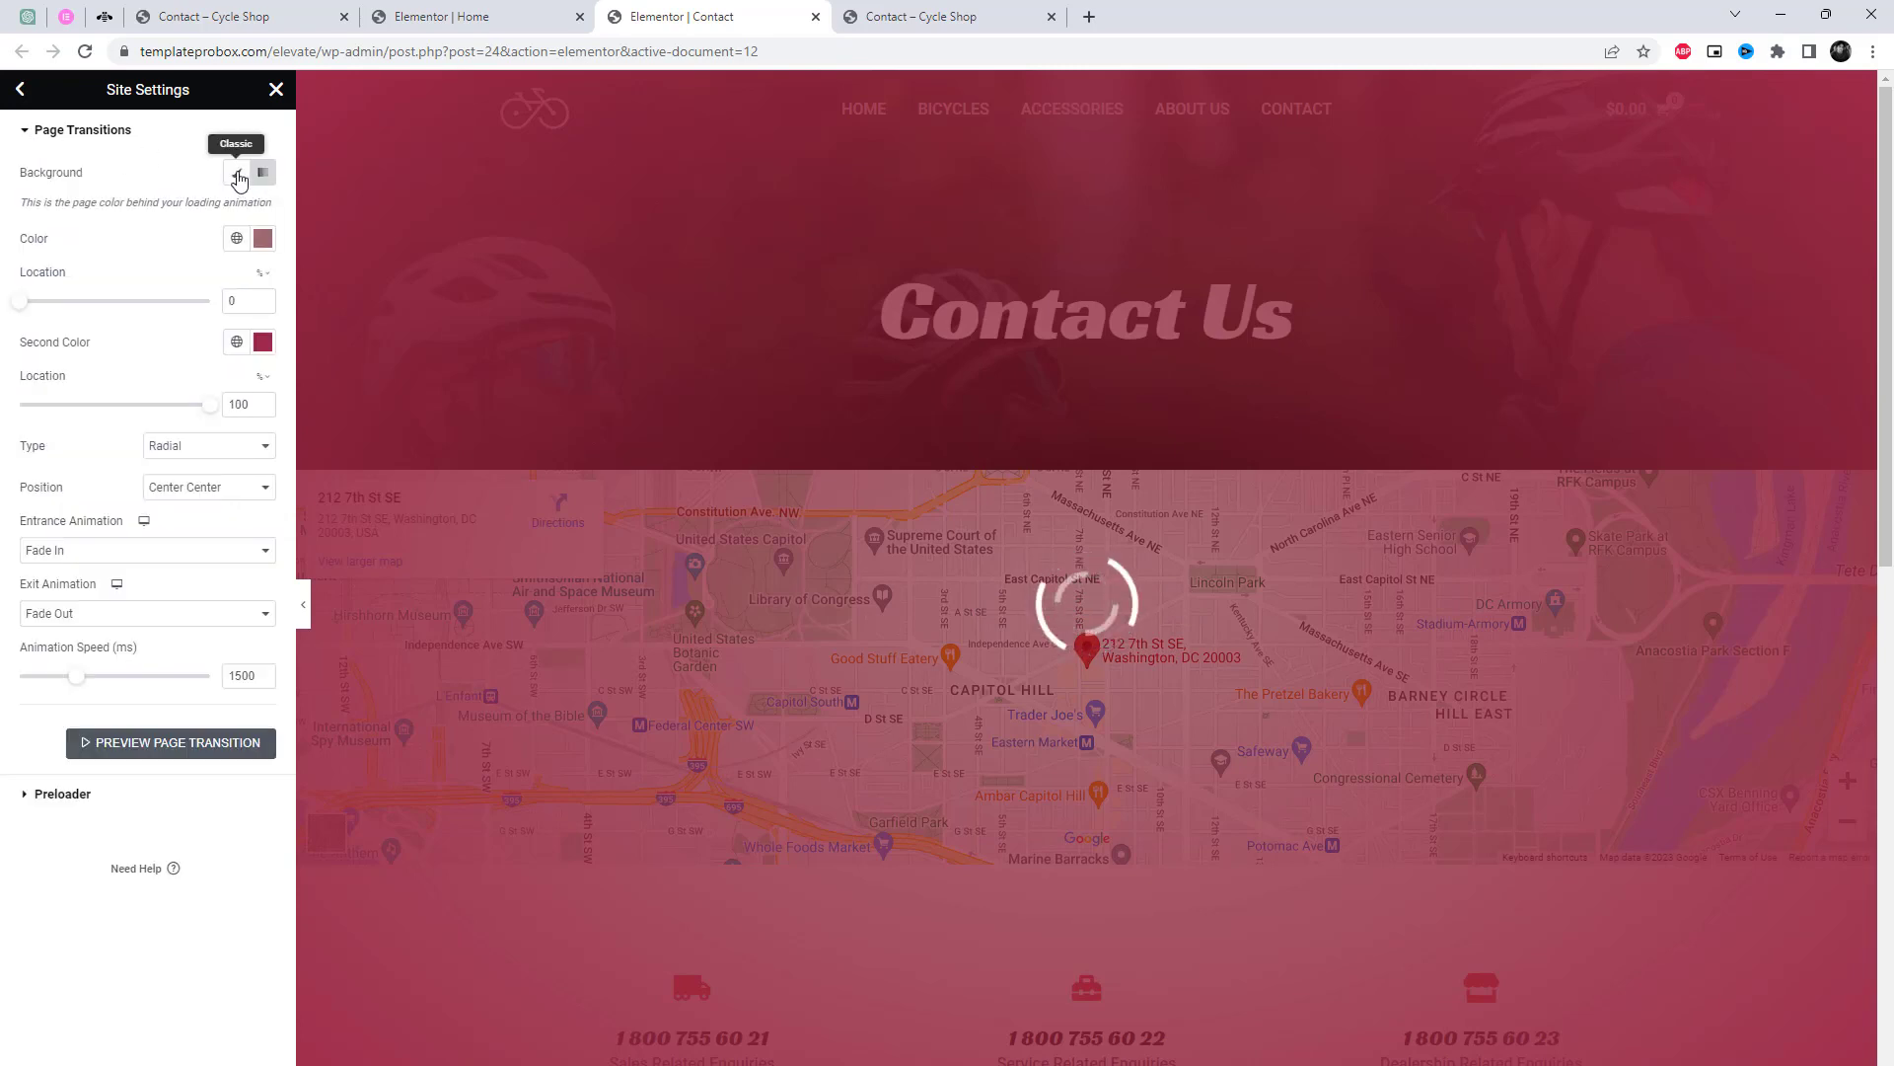
Set the transition background to Classic, entrance to Slide In Right, exit to Slide Out Left
click(240, 177)
click(220, 302)
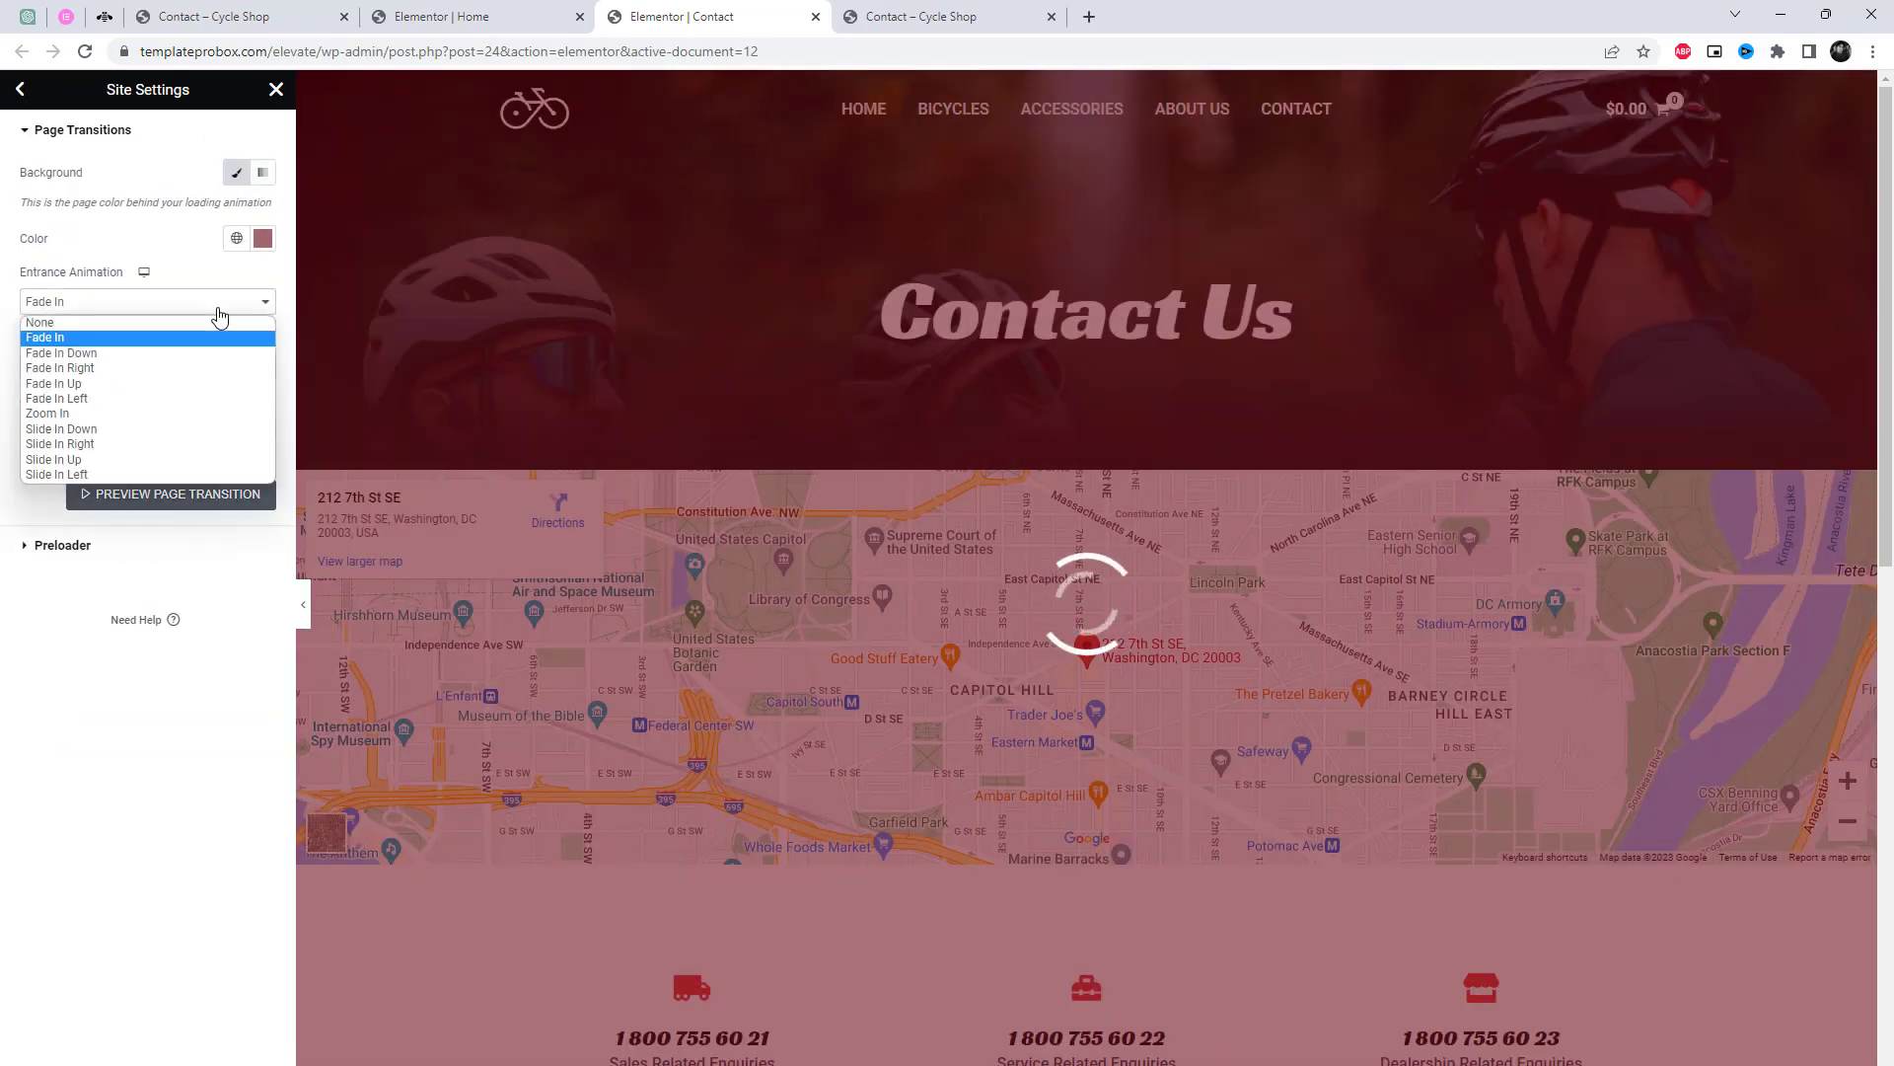
click(227, 414)
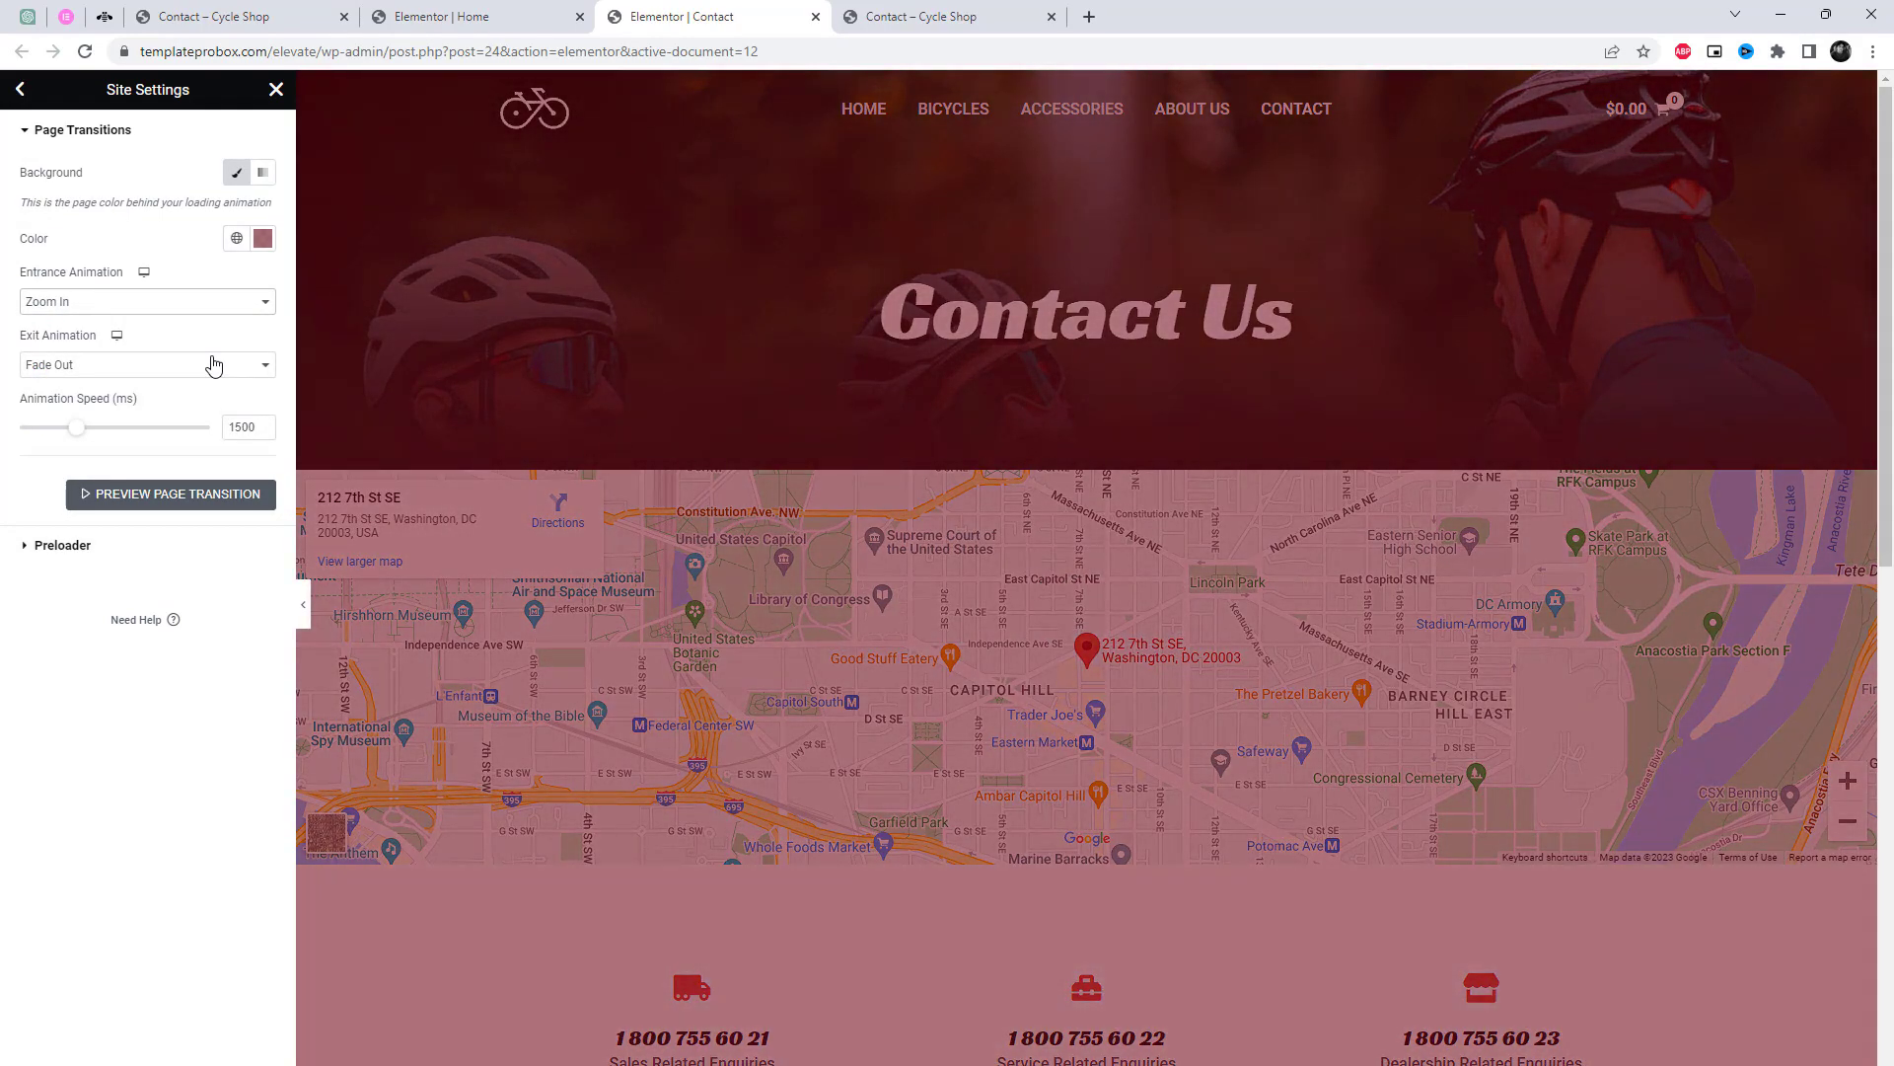
click(214, 364)
click(50, 399)
click(214, 302)
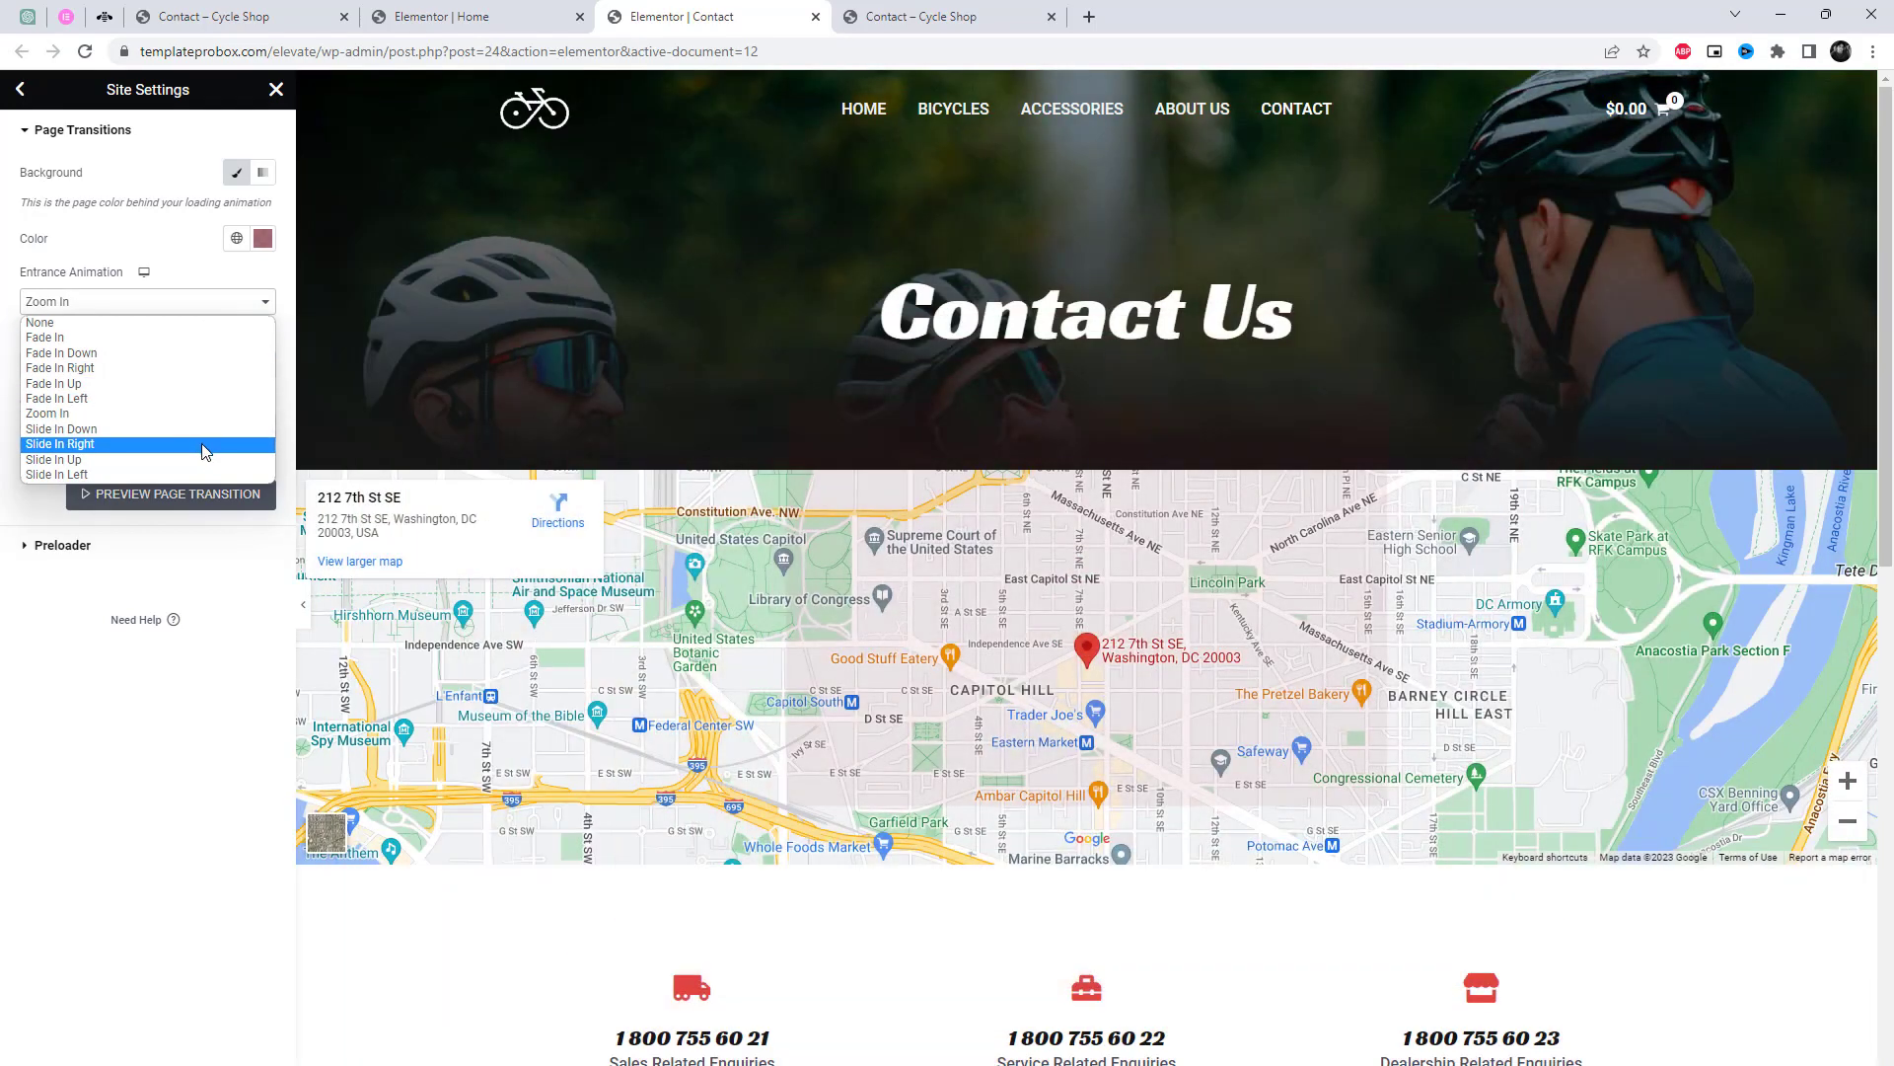
click(205, 445)
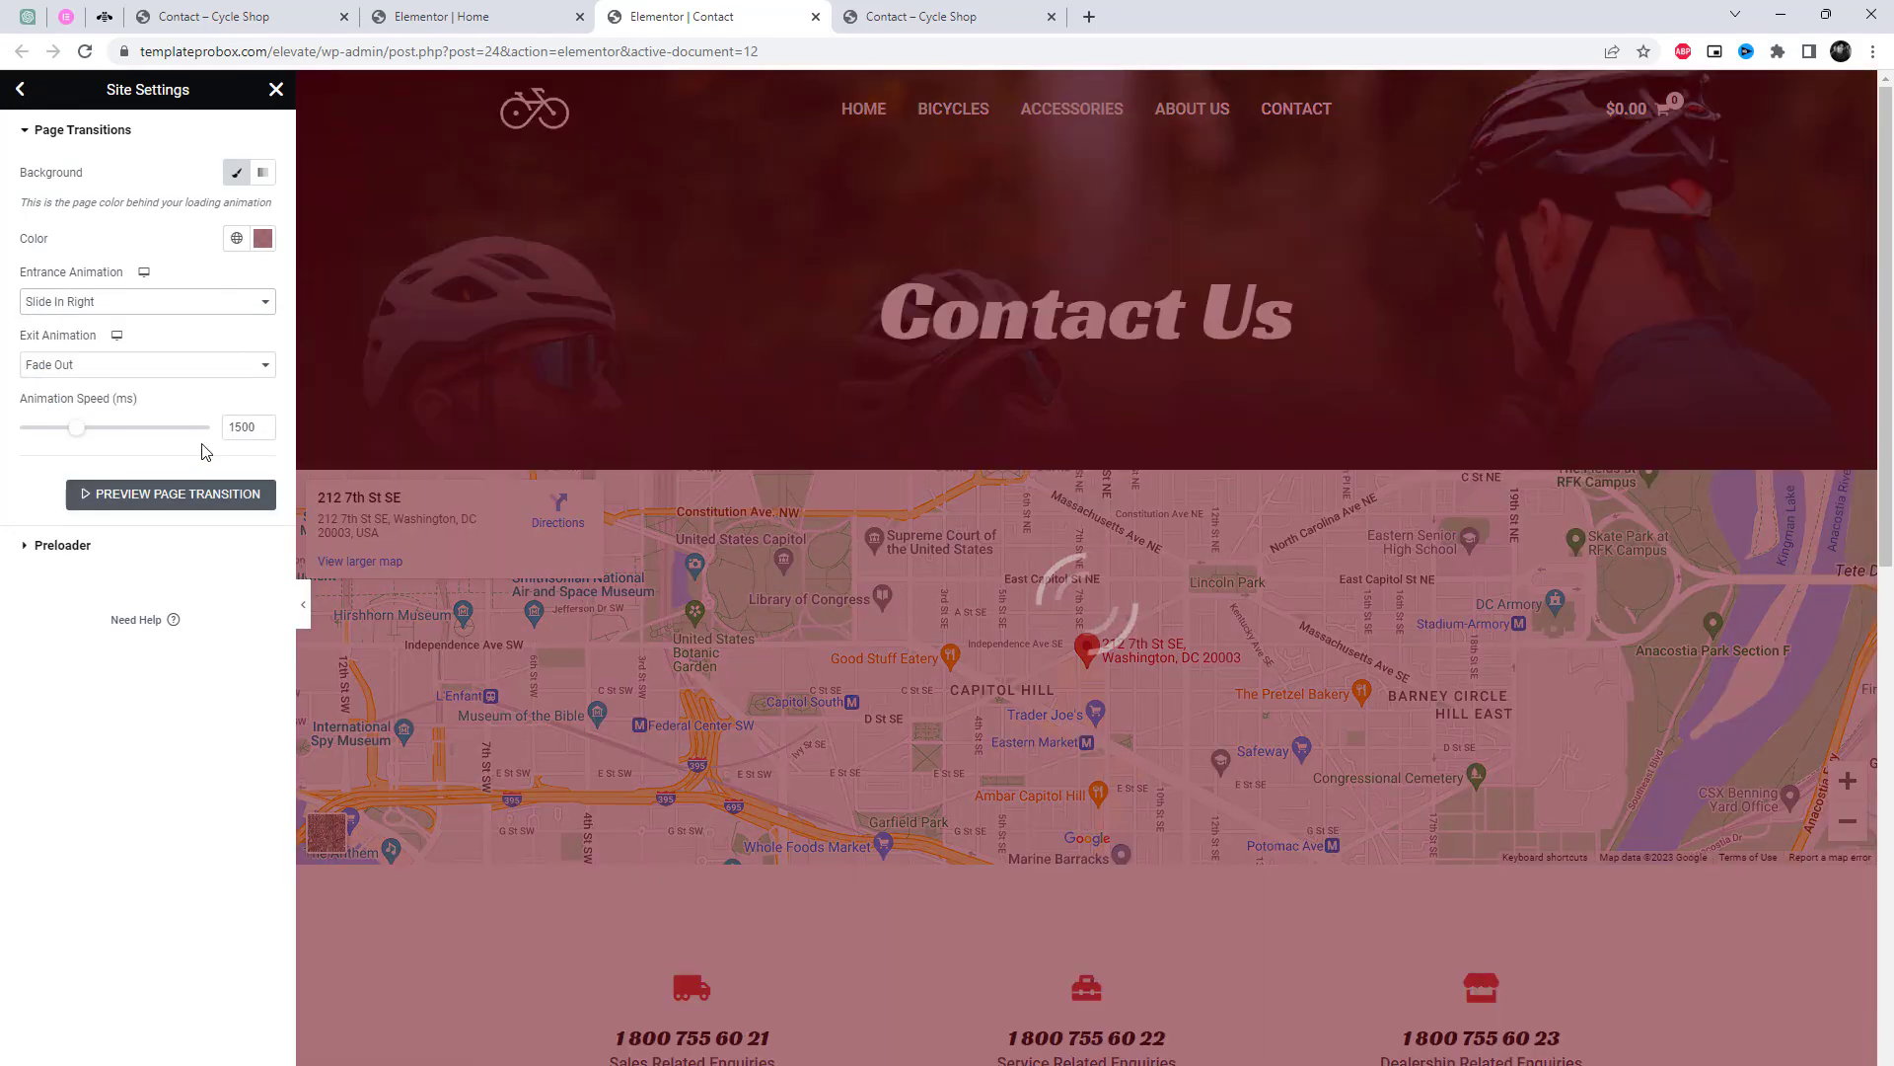
click(210, 367)
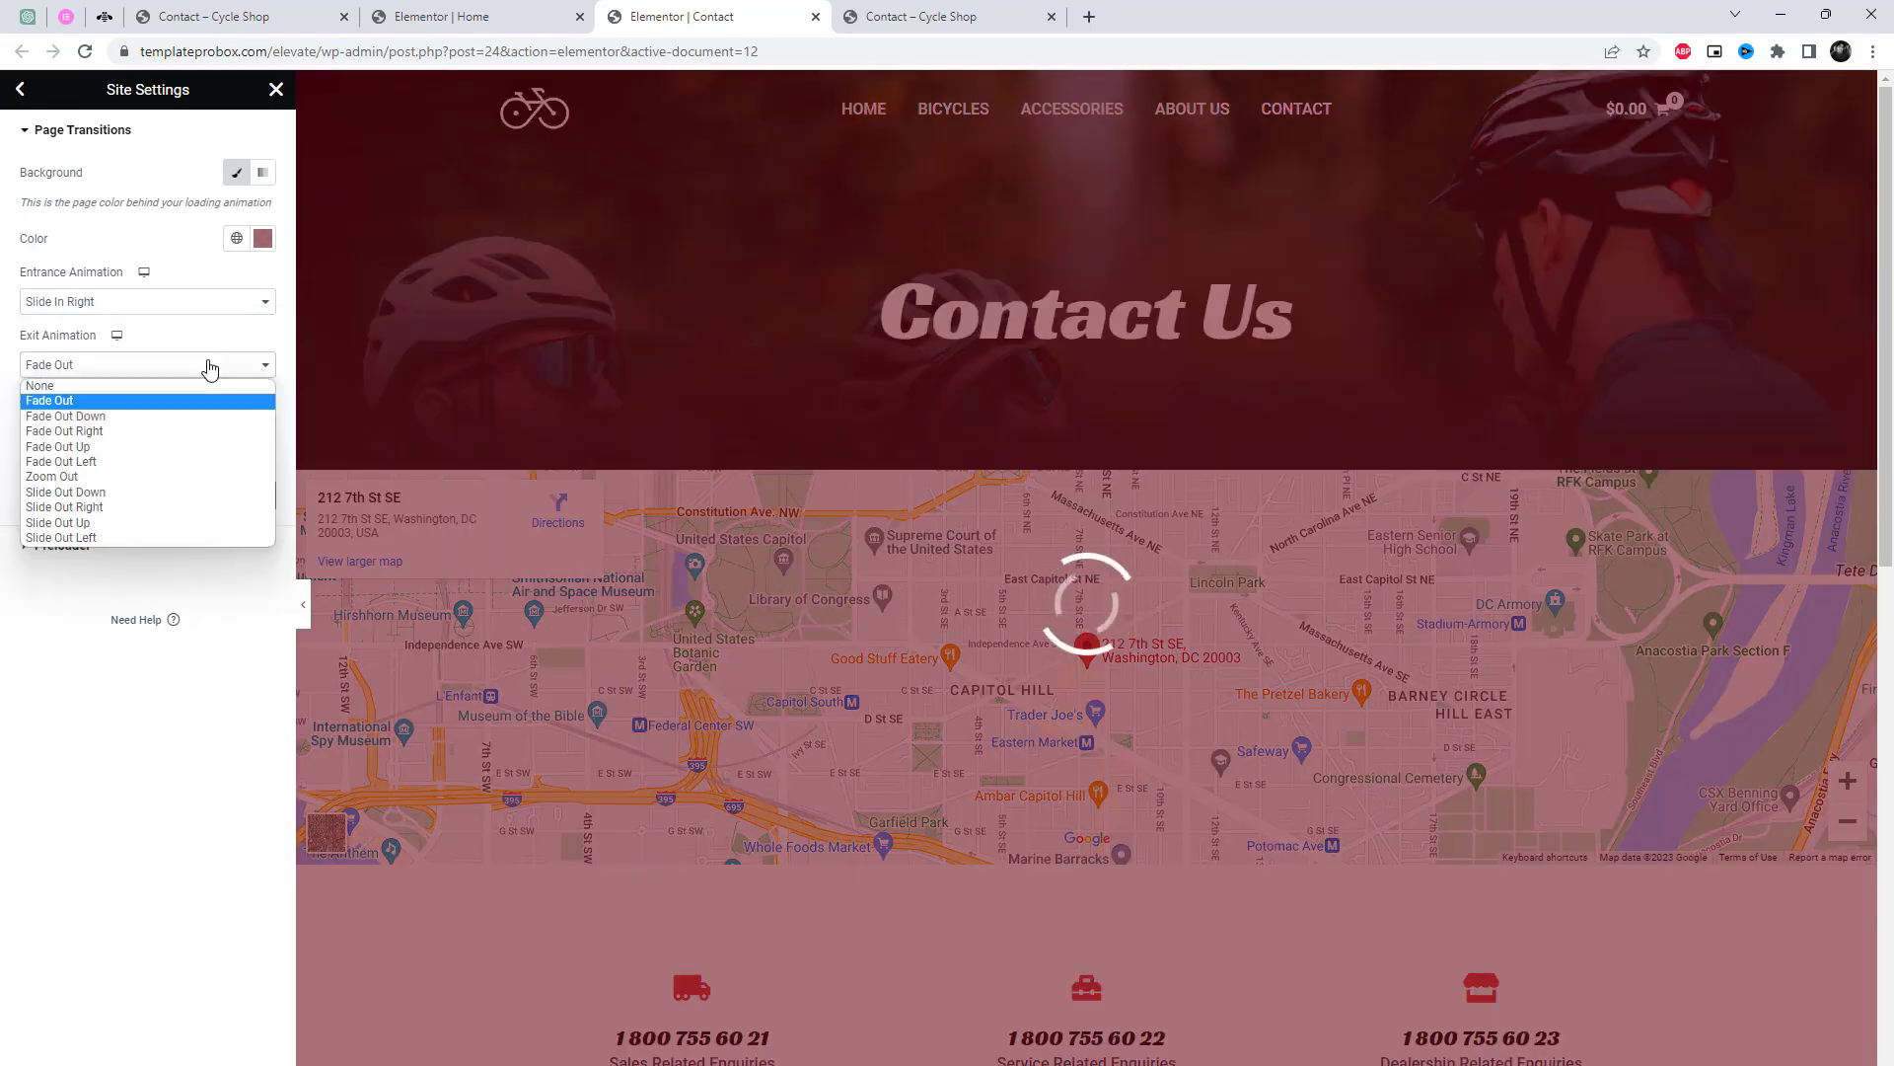
click(197, 535)
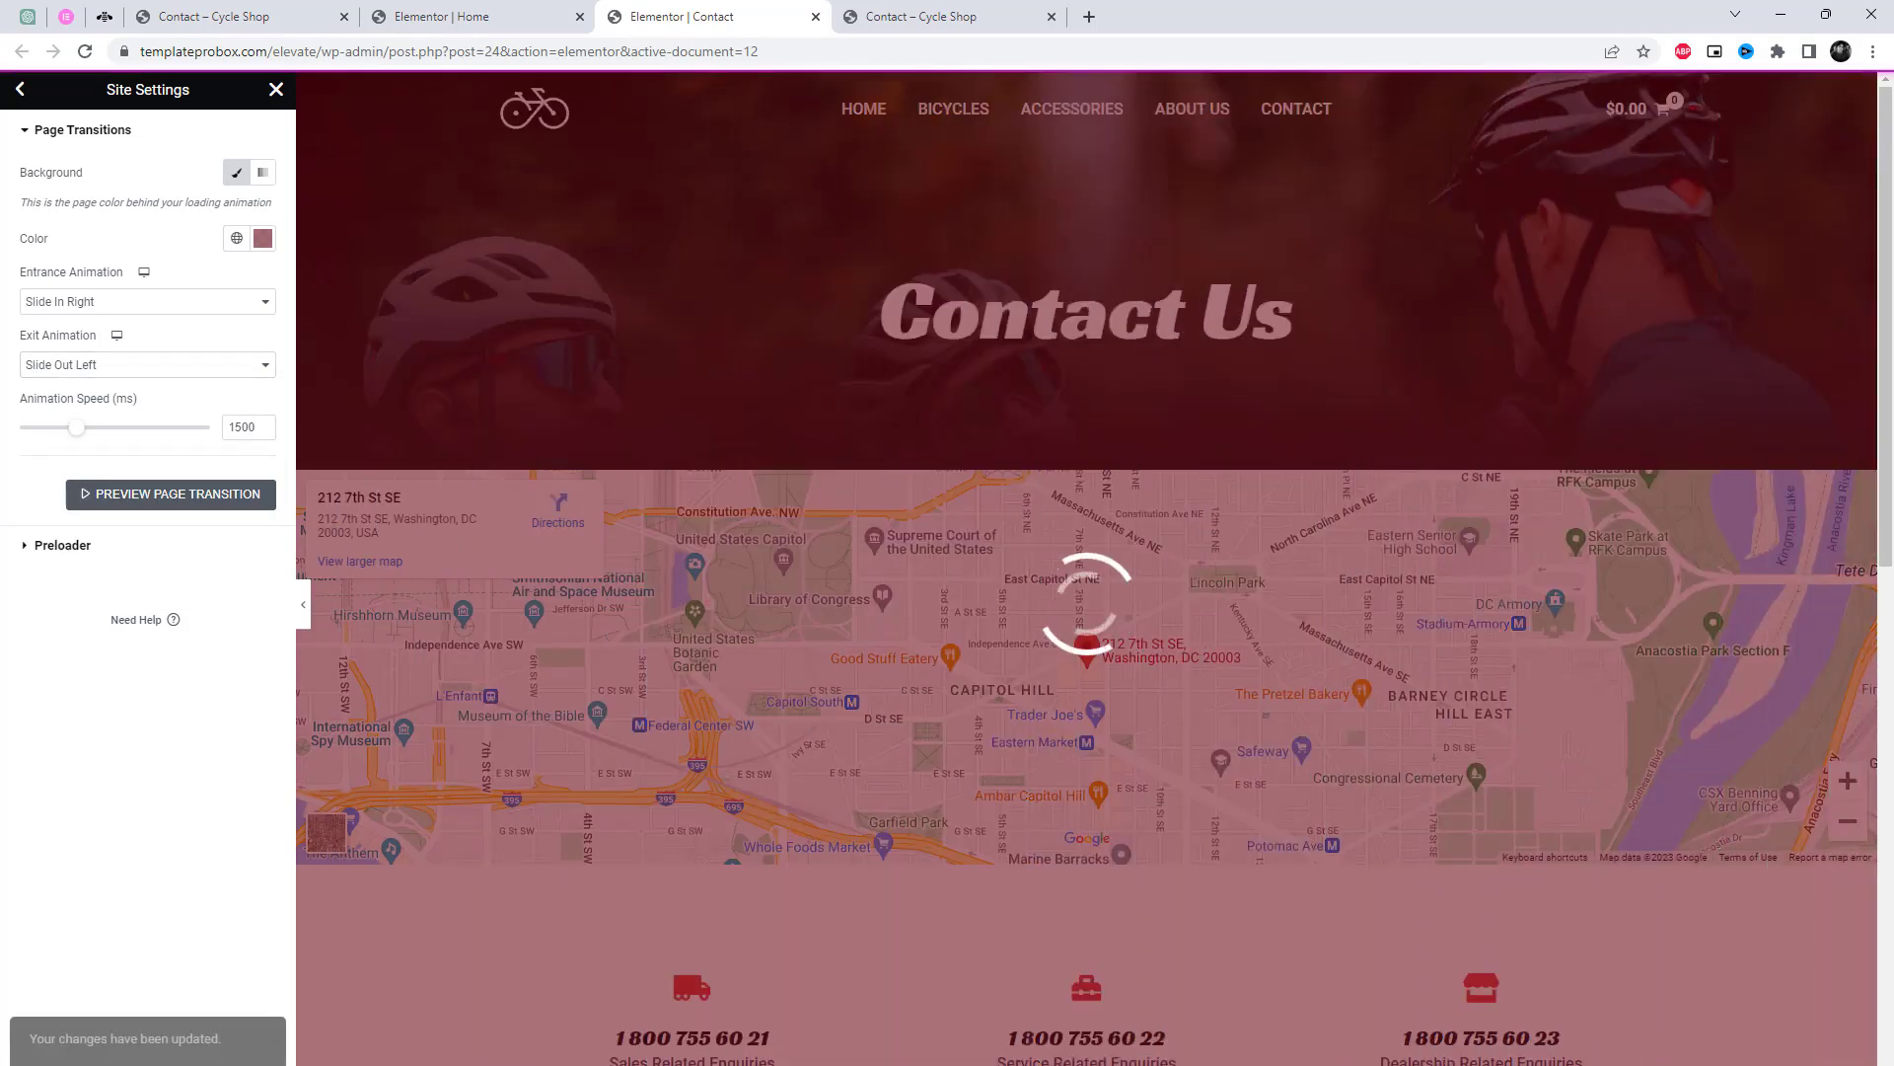
click(908, 17)
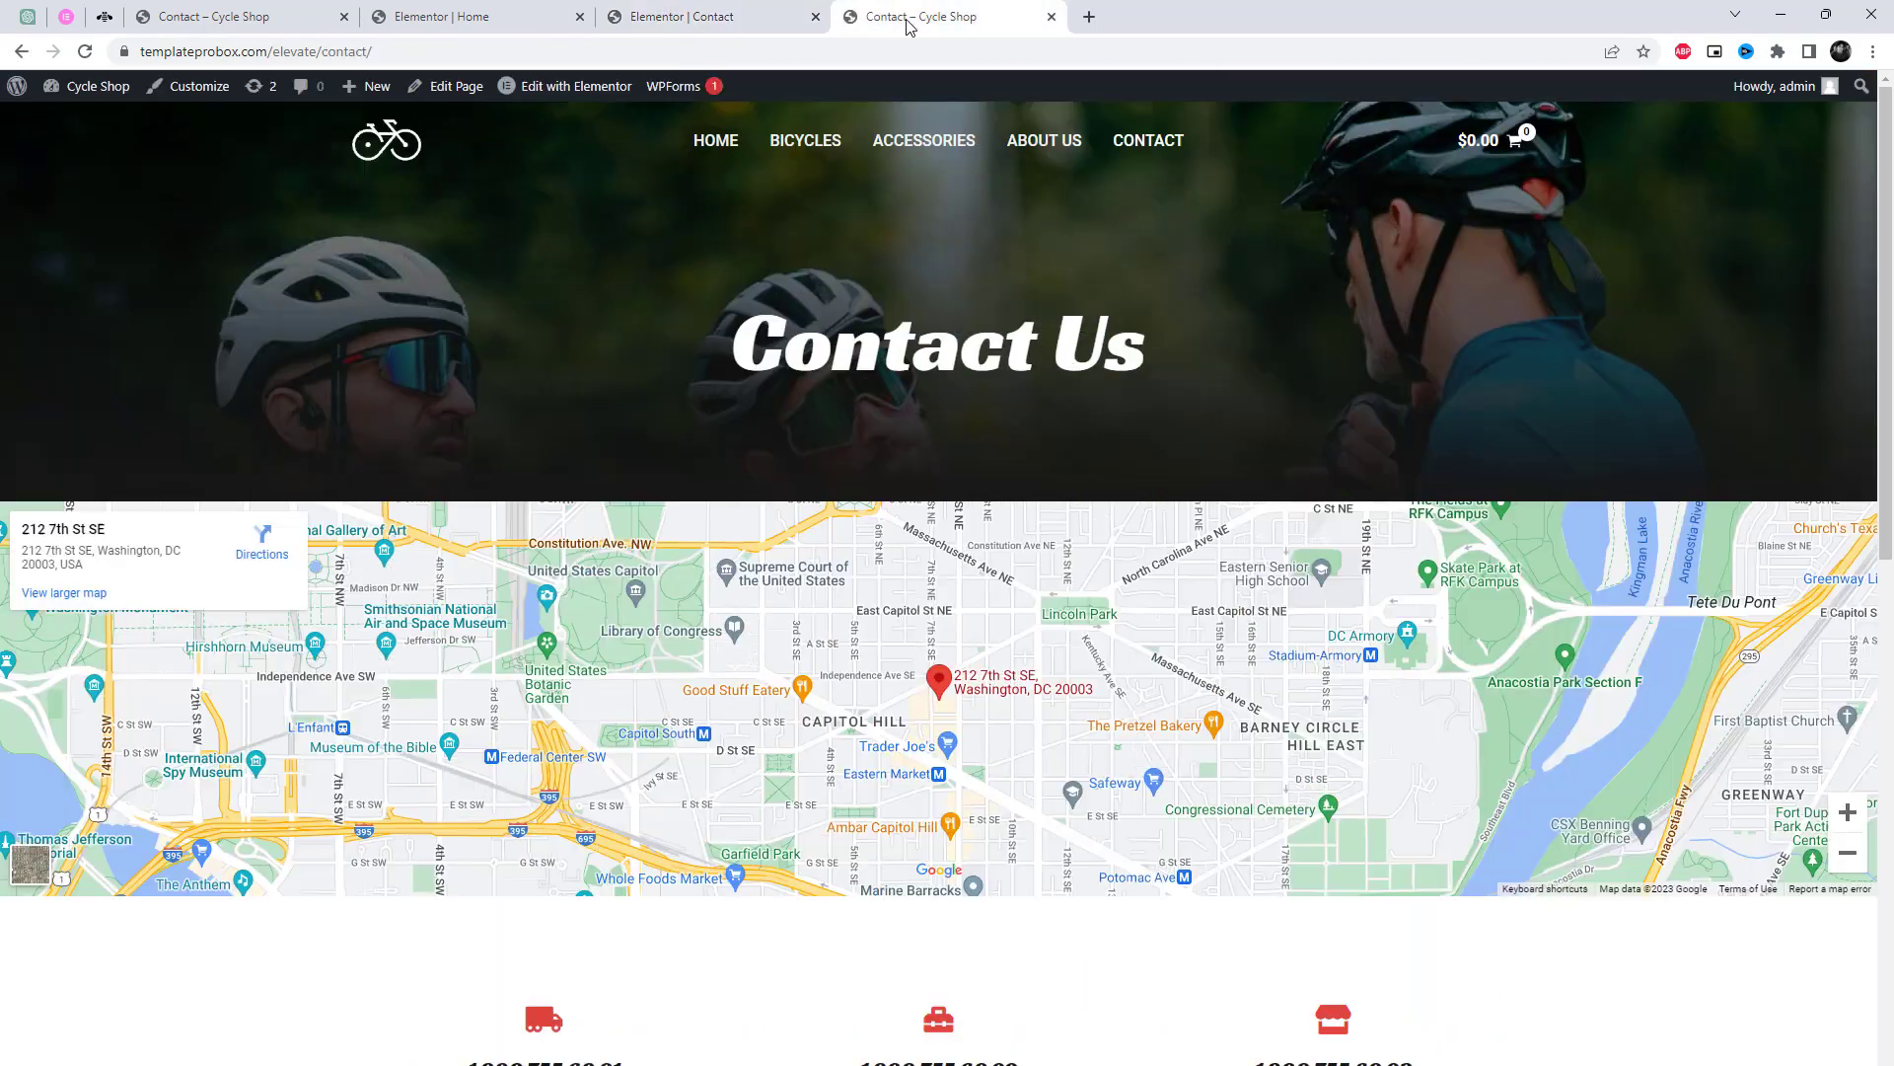
right_click(968, 203)
click(1017, 277)
scroll(1168, 434, down, 3)
scroll(1120, 226, up, 3)
click(1044, 139)
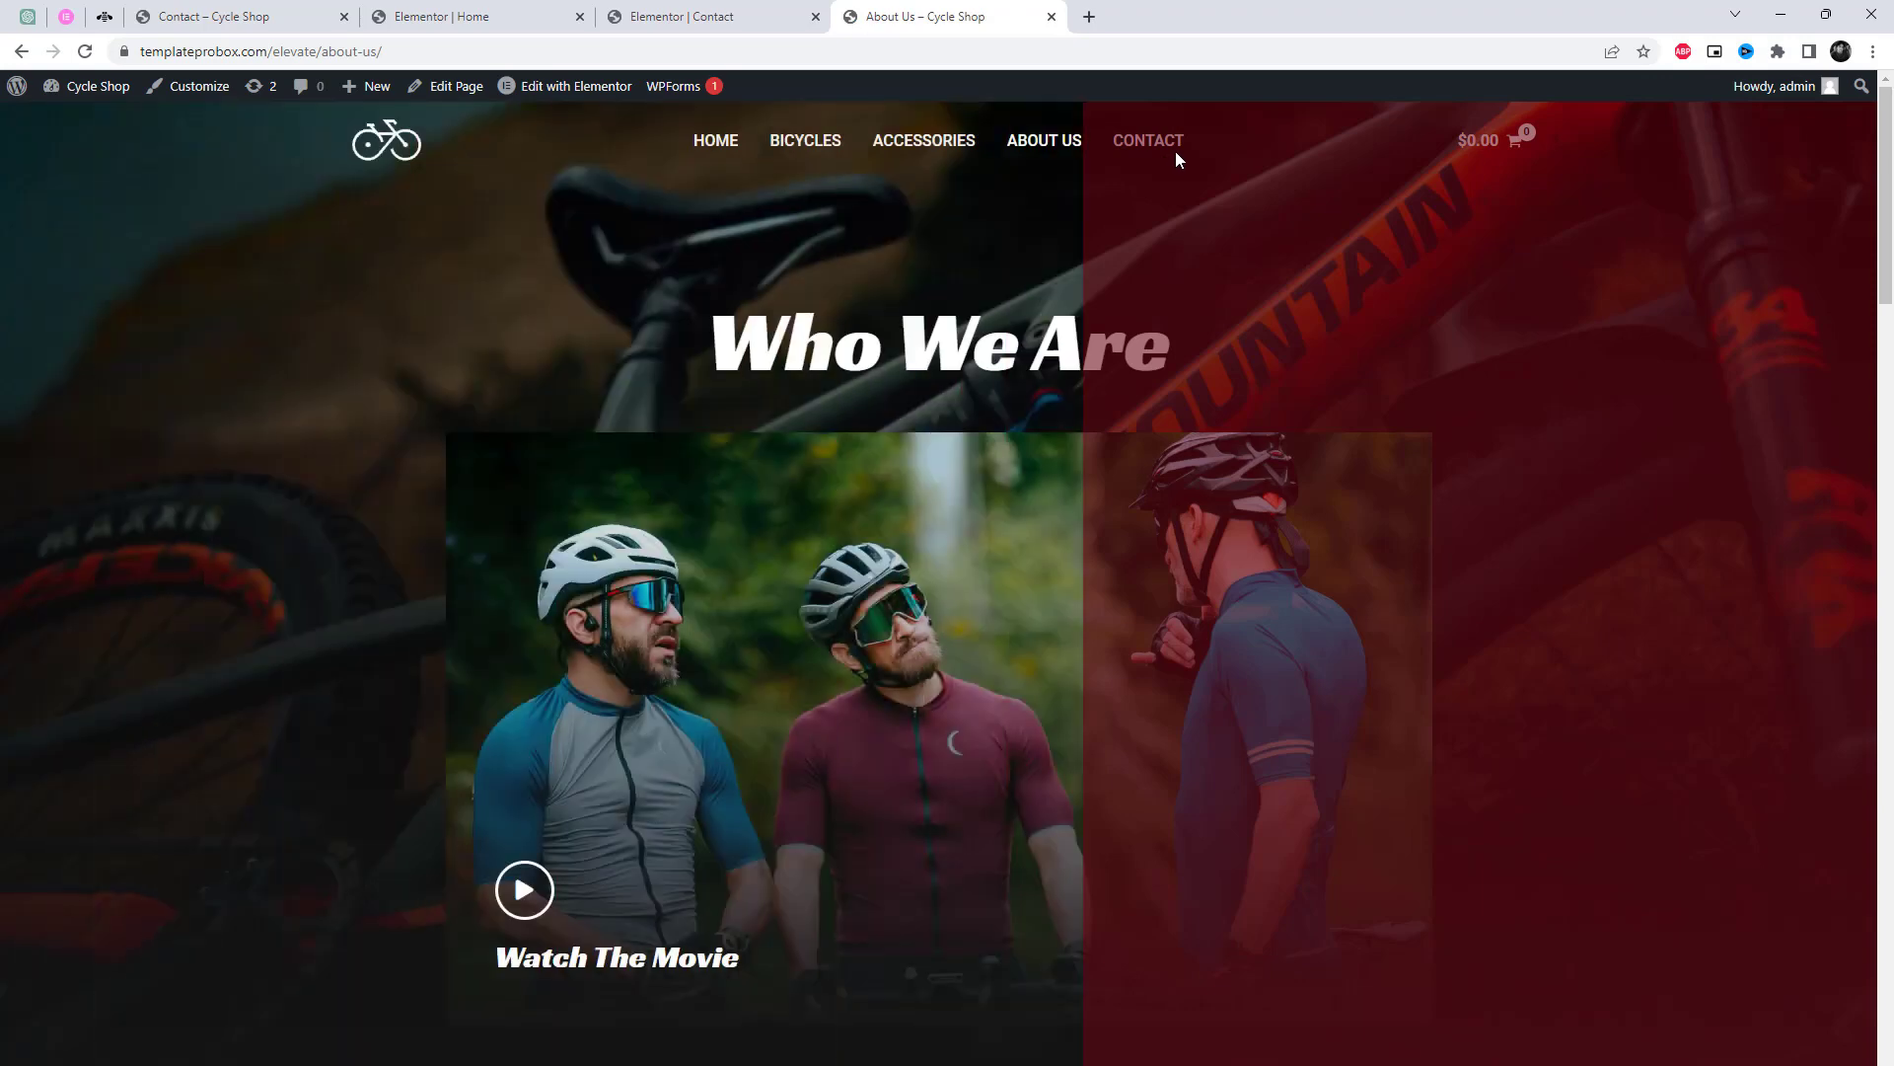
click(1148, 139)
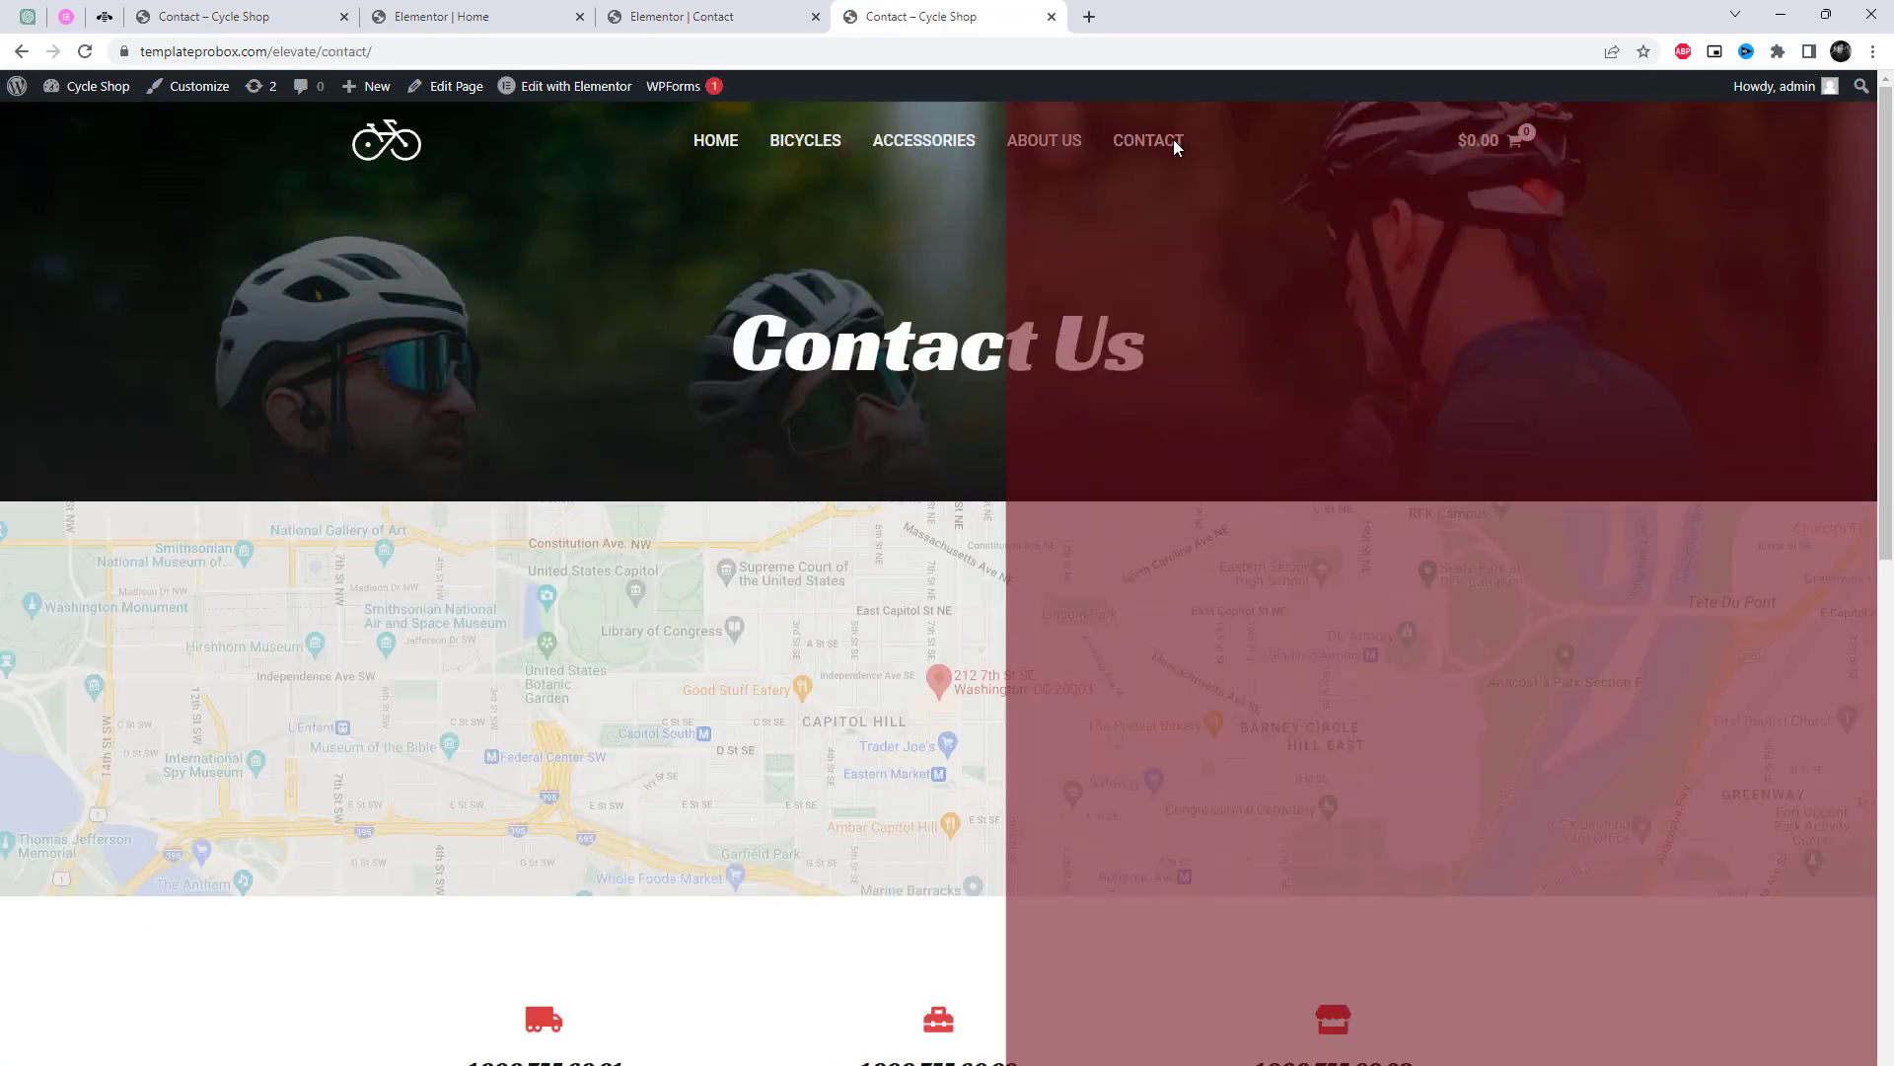
click(1176, 149)
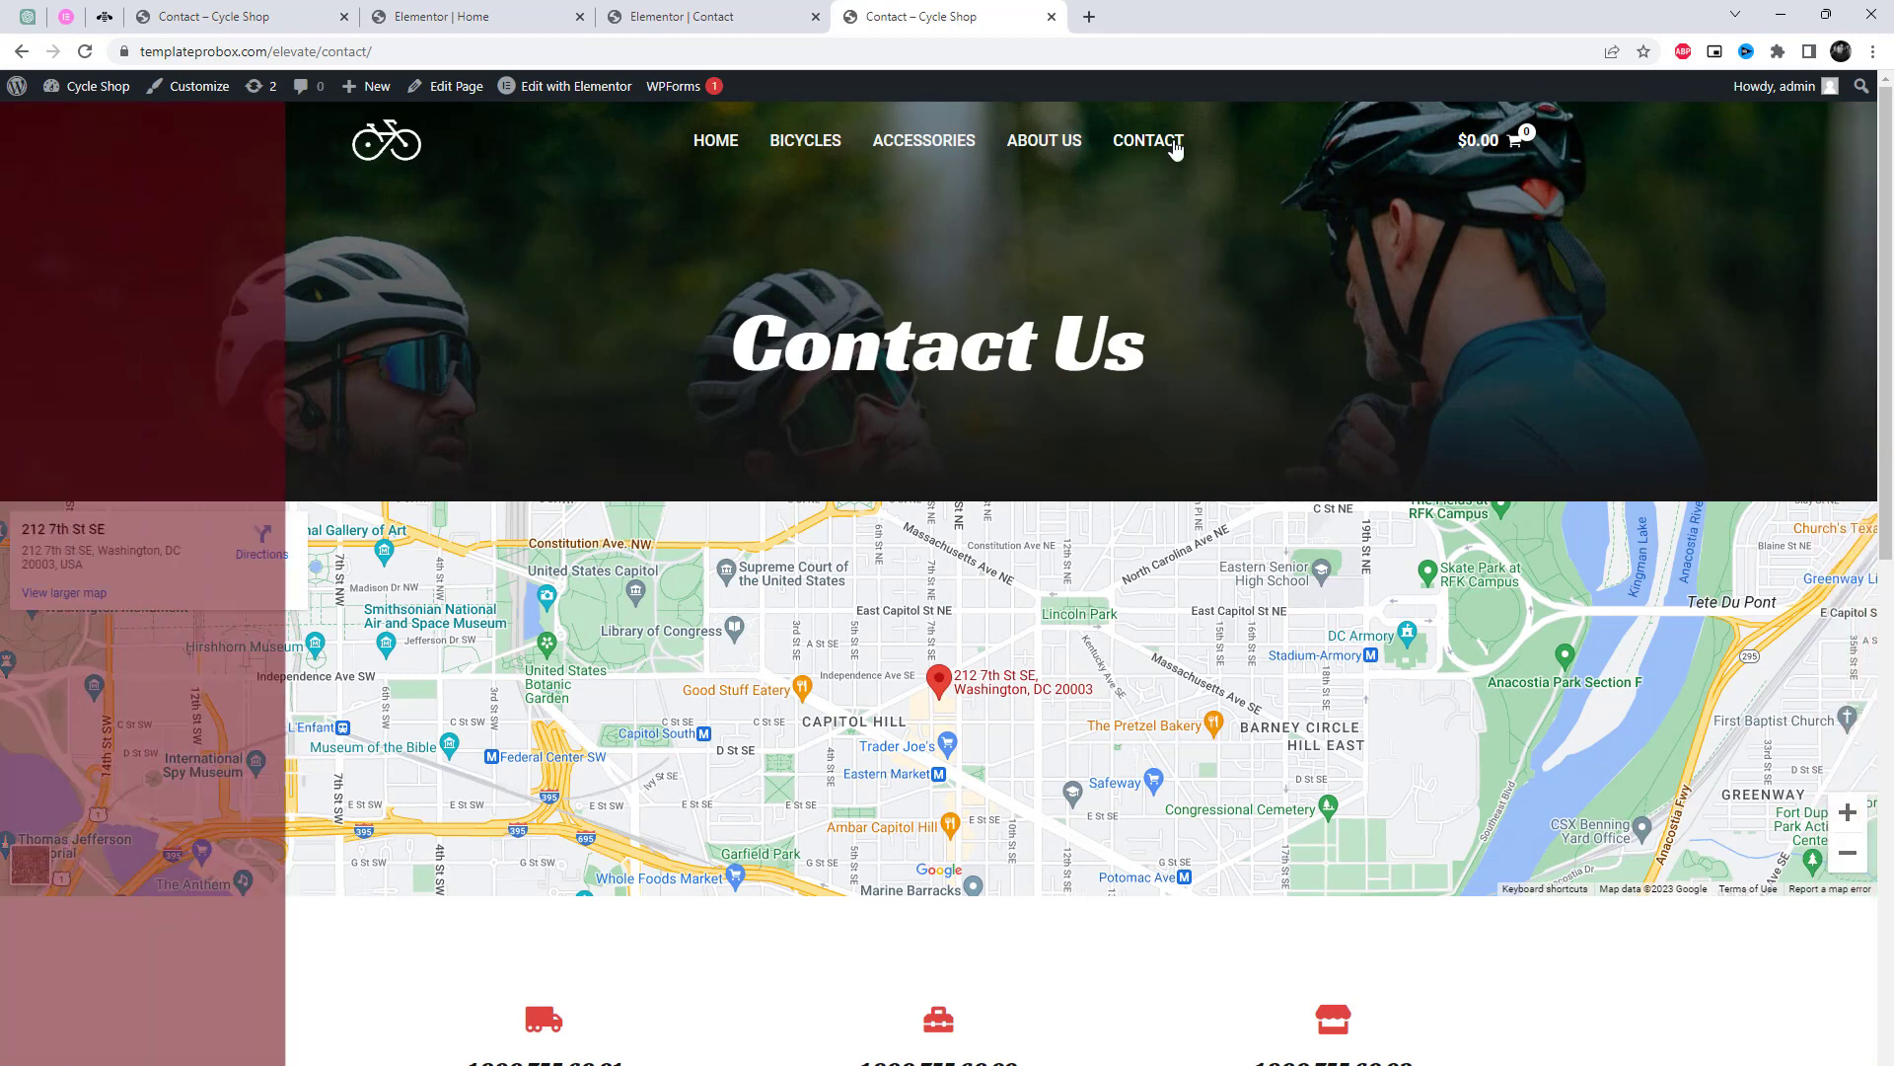